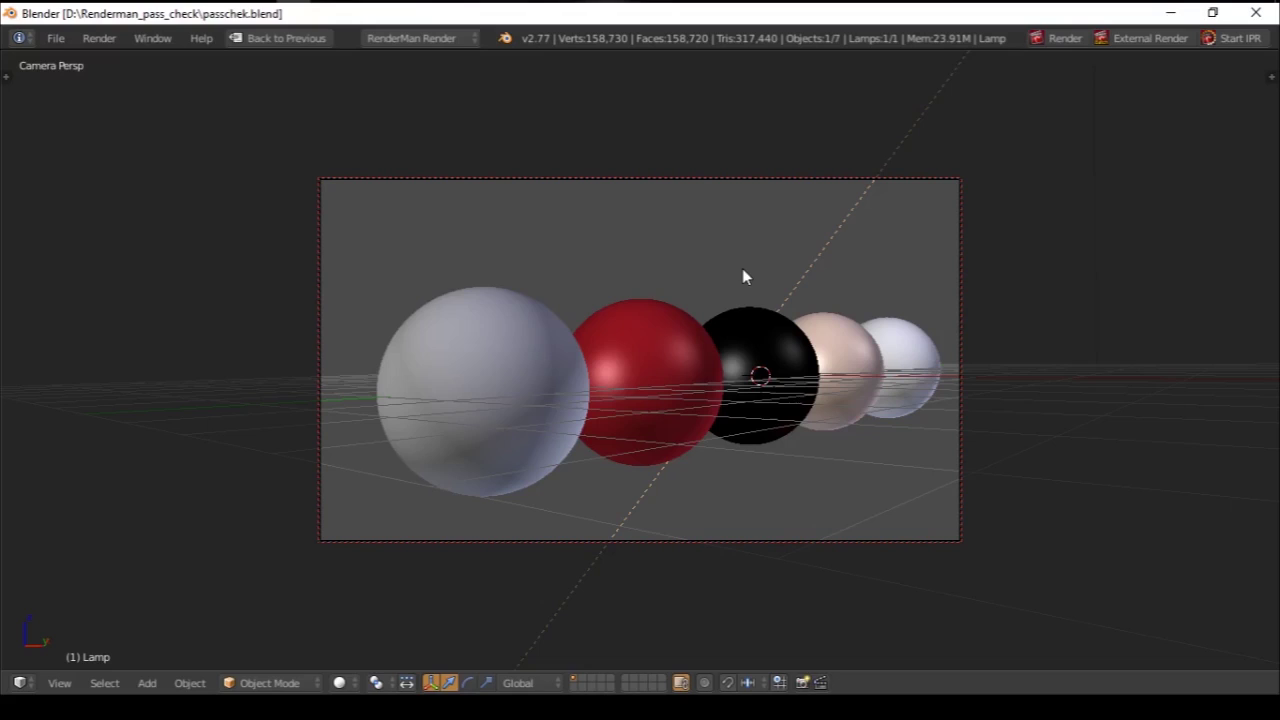
Step: Deselect everything, then restore the full screen layout from the maximized 3D view with a wider properties editor
key(a)
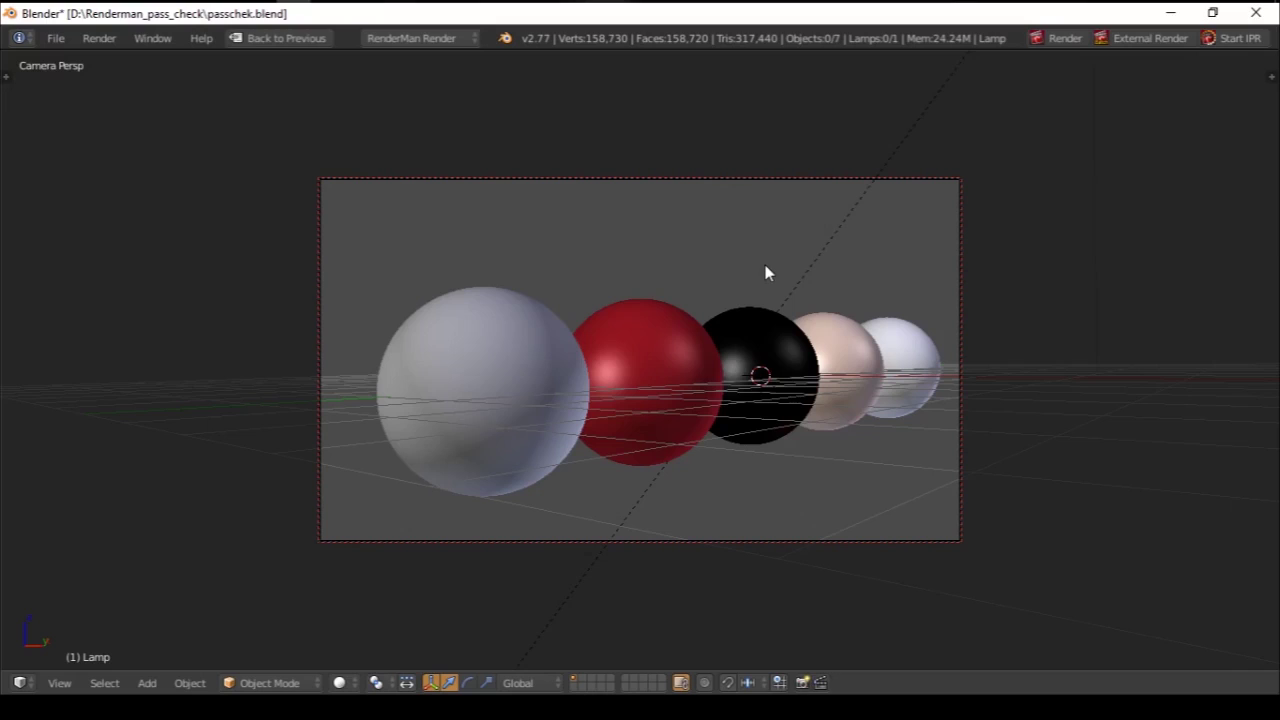
key(ctrl+space)
key(ctrl+space)
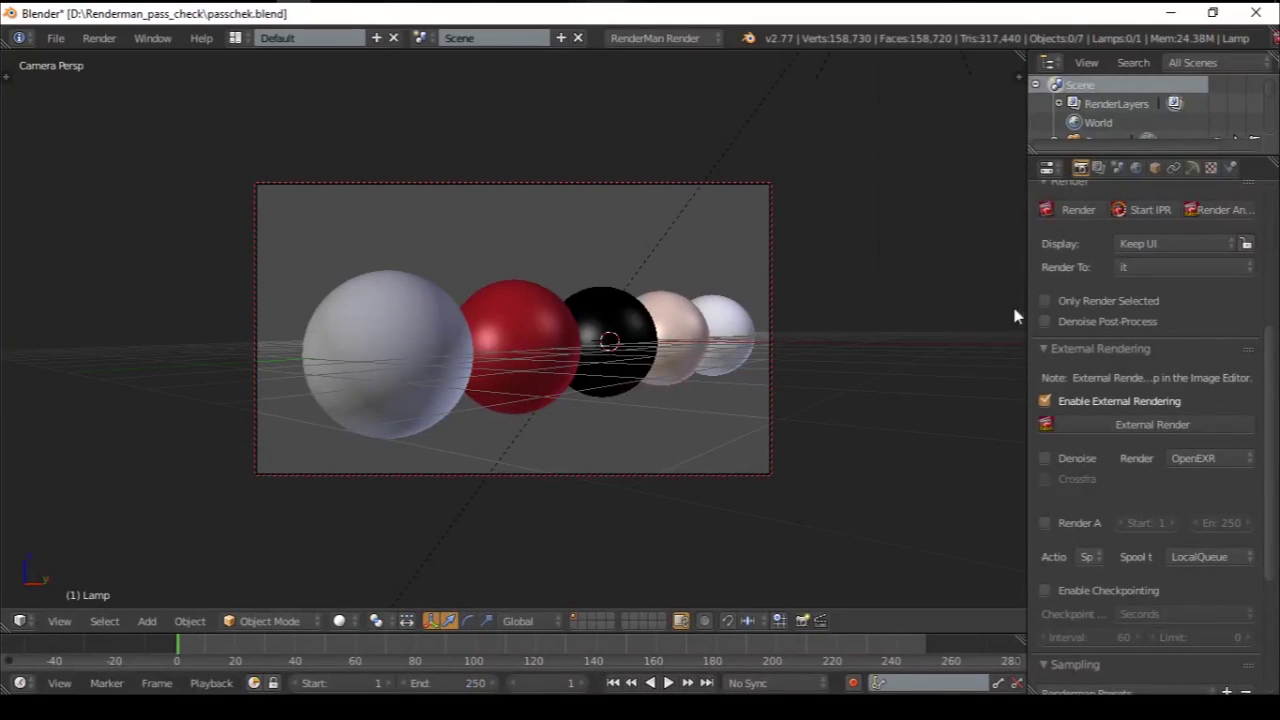
drag(1028, 291, 826, 320)
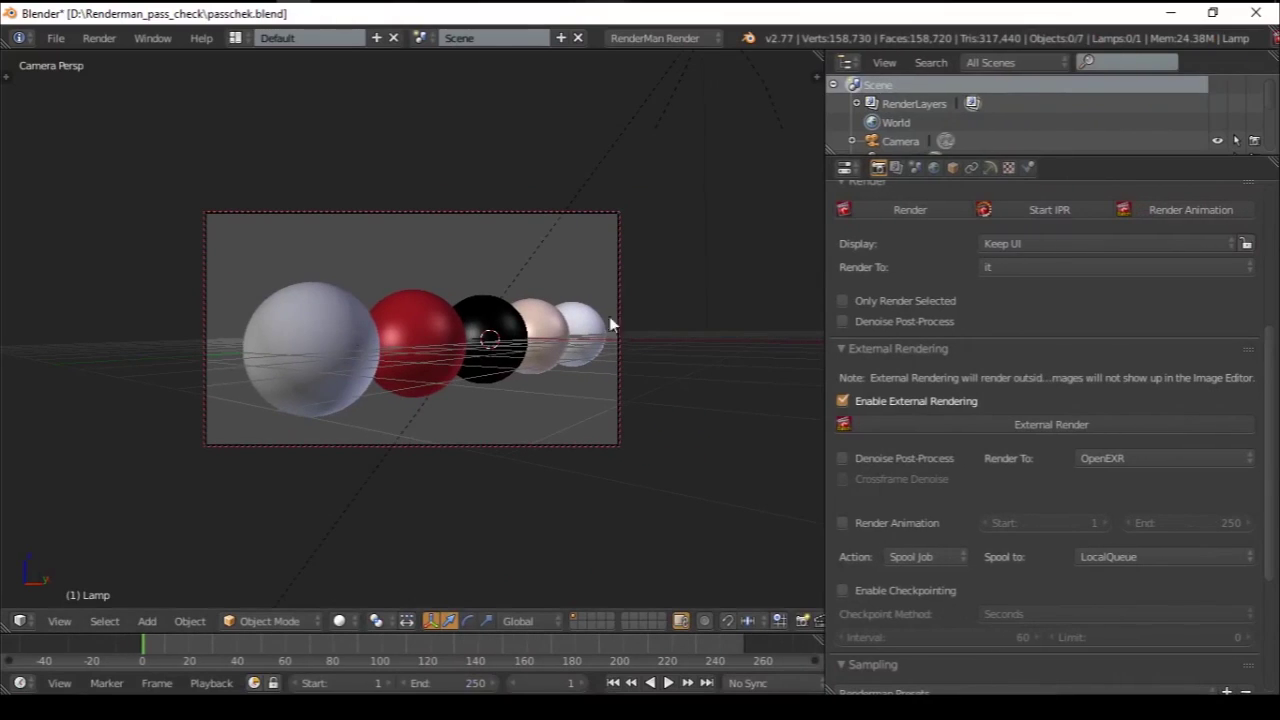
Step: Select the lamp above the spheres and examine its environment light settings
right_click(602, 156)
click(990, 168)
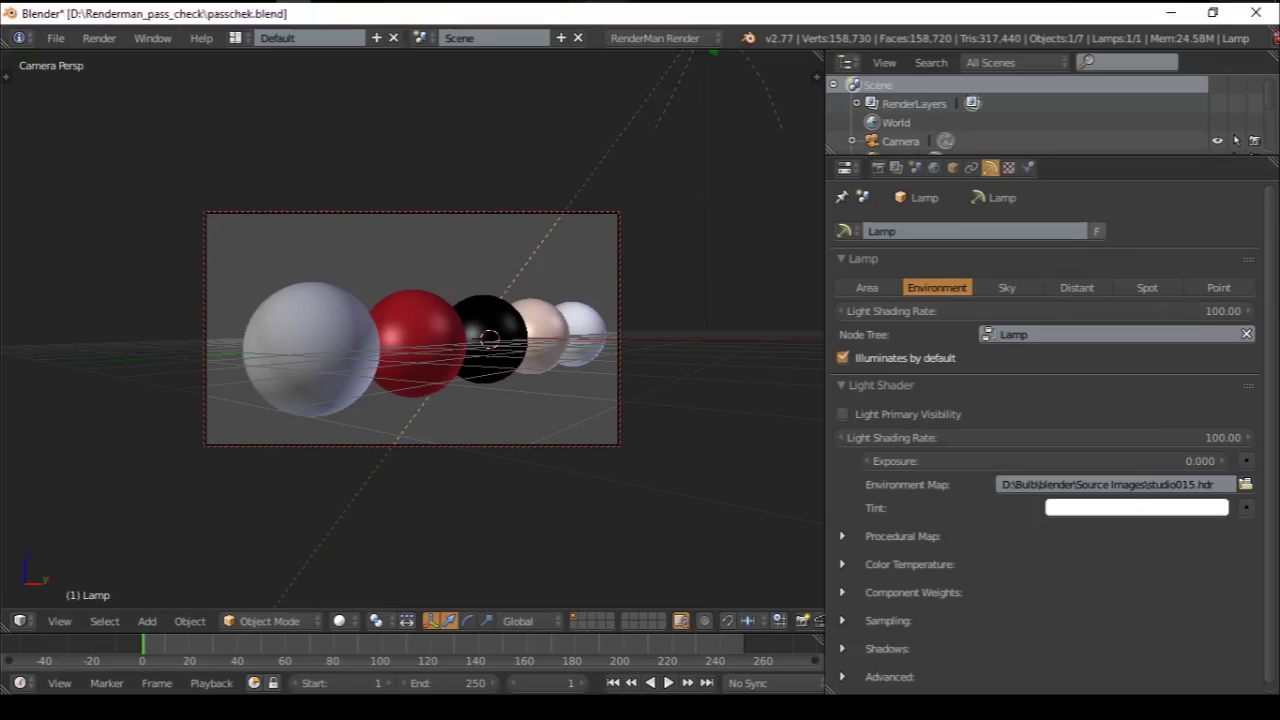
click(1245, 0)
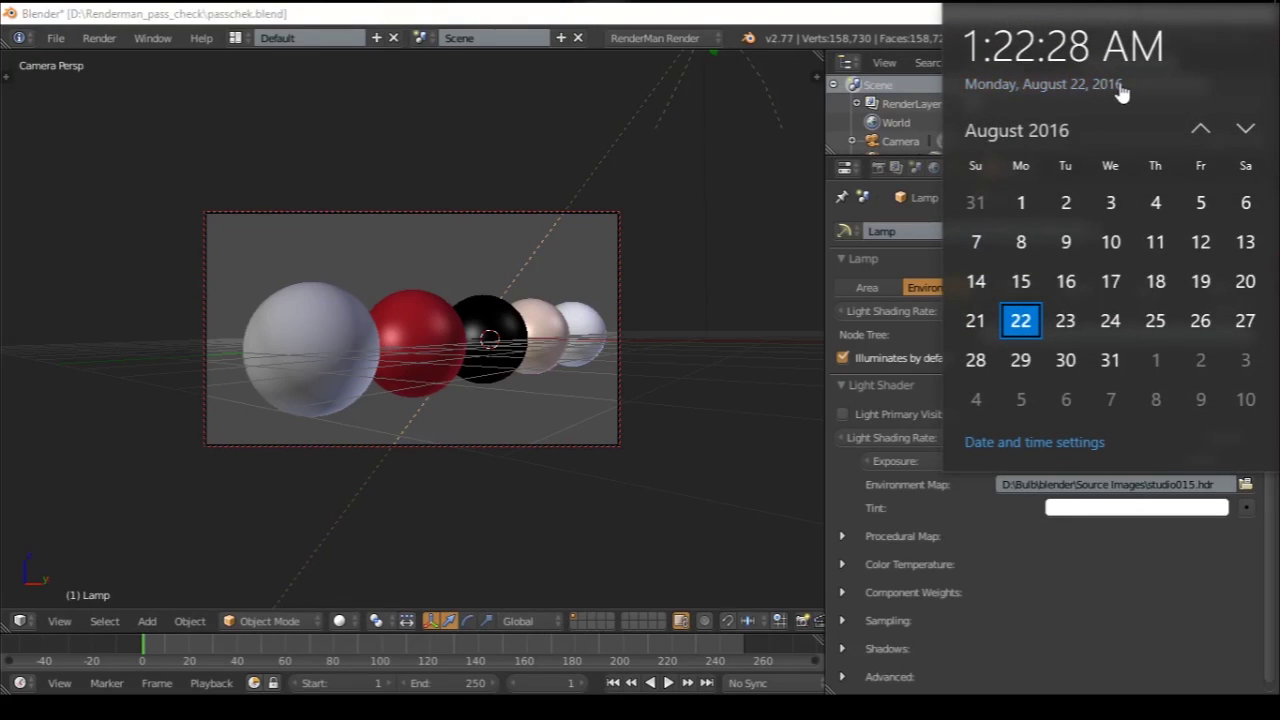
click(1245, 0)
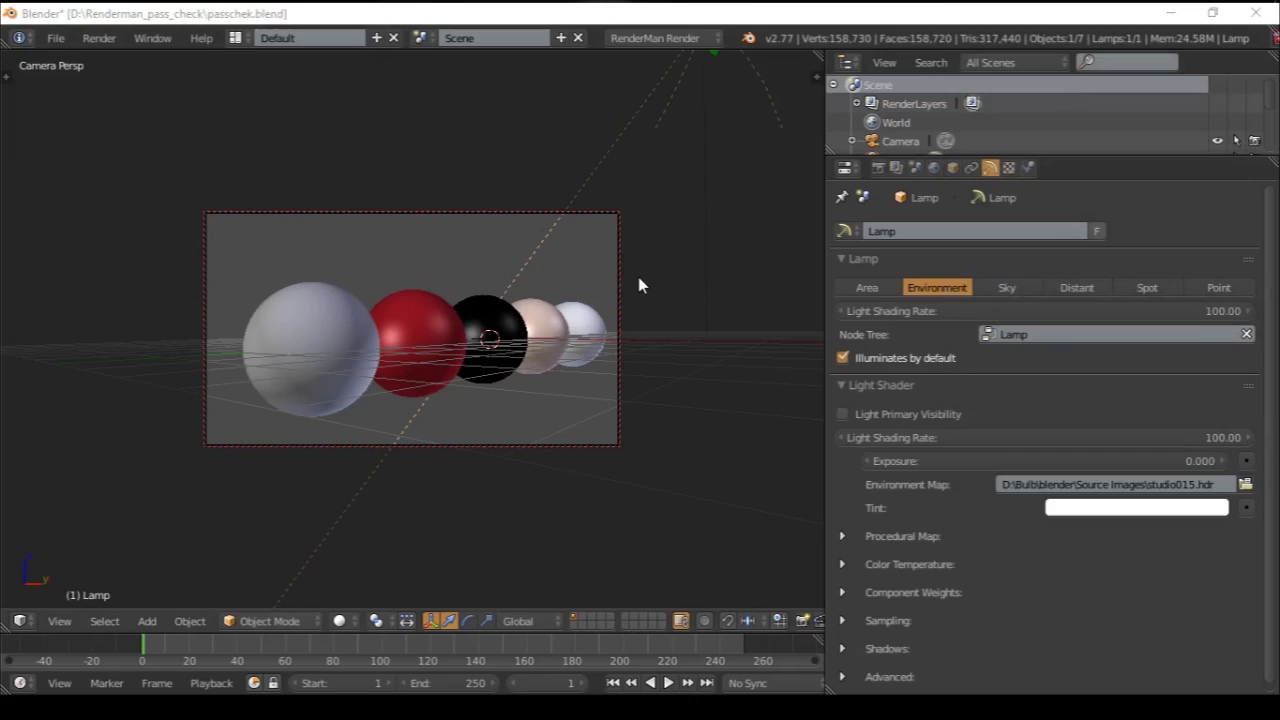
Step: Inspect the materials assigned to the spheres one after another, from the nearest to the farthest
right_click(311, 328)
click(1027, 167)
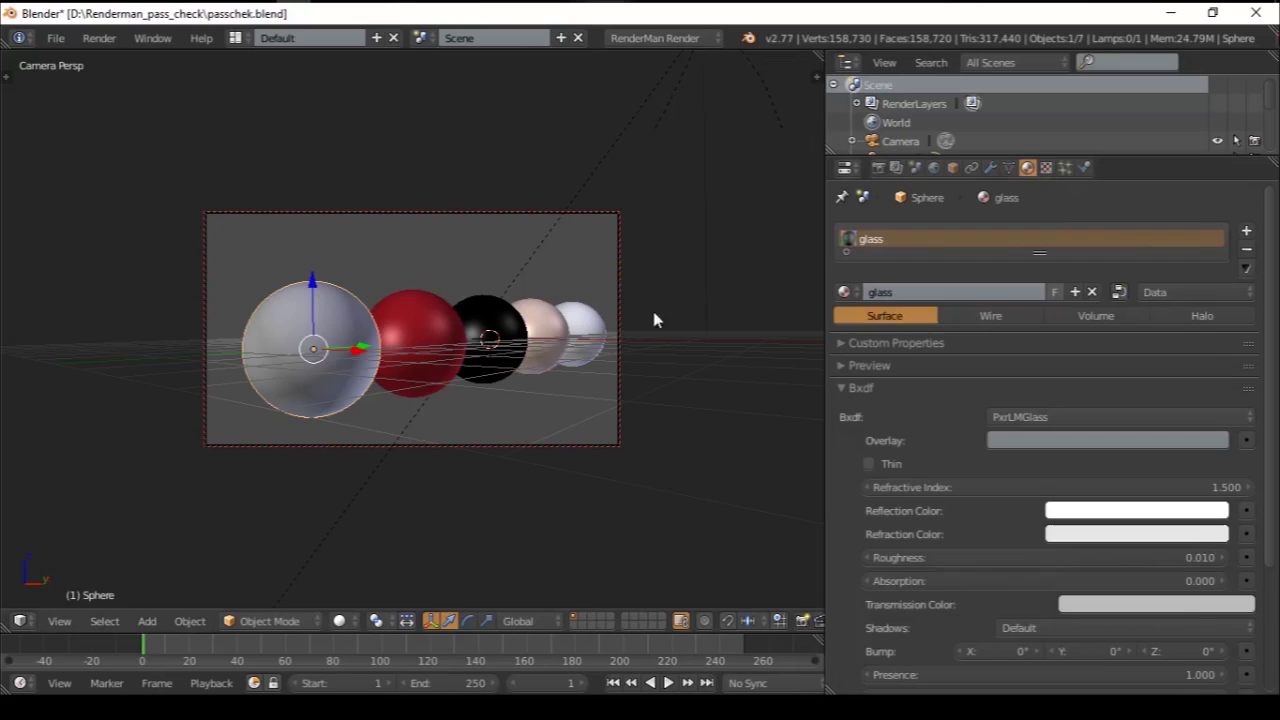
right_click(432, 313)
right_click(489, 316)
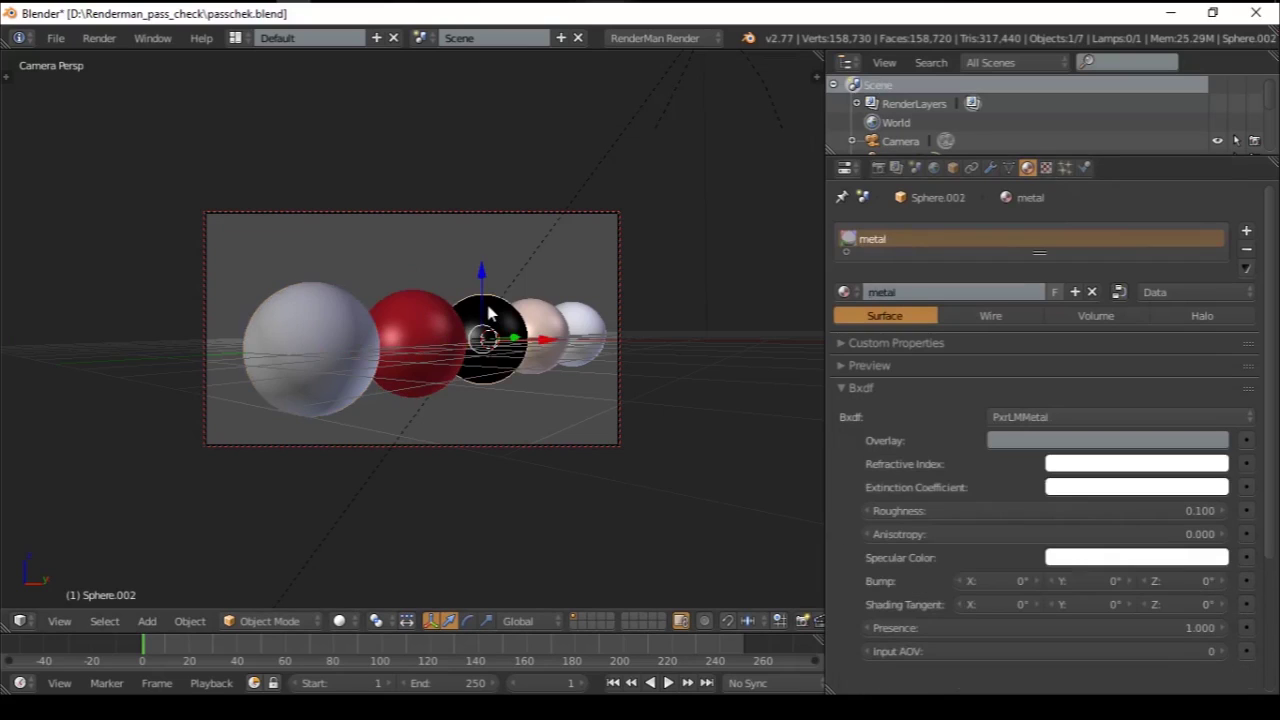
right_click(531, 308)
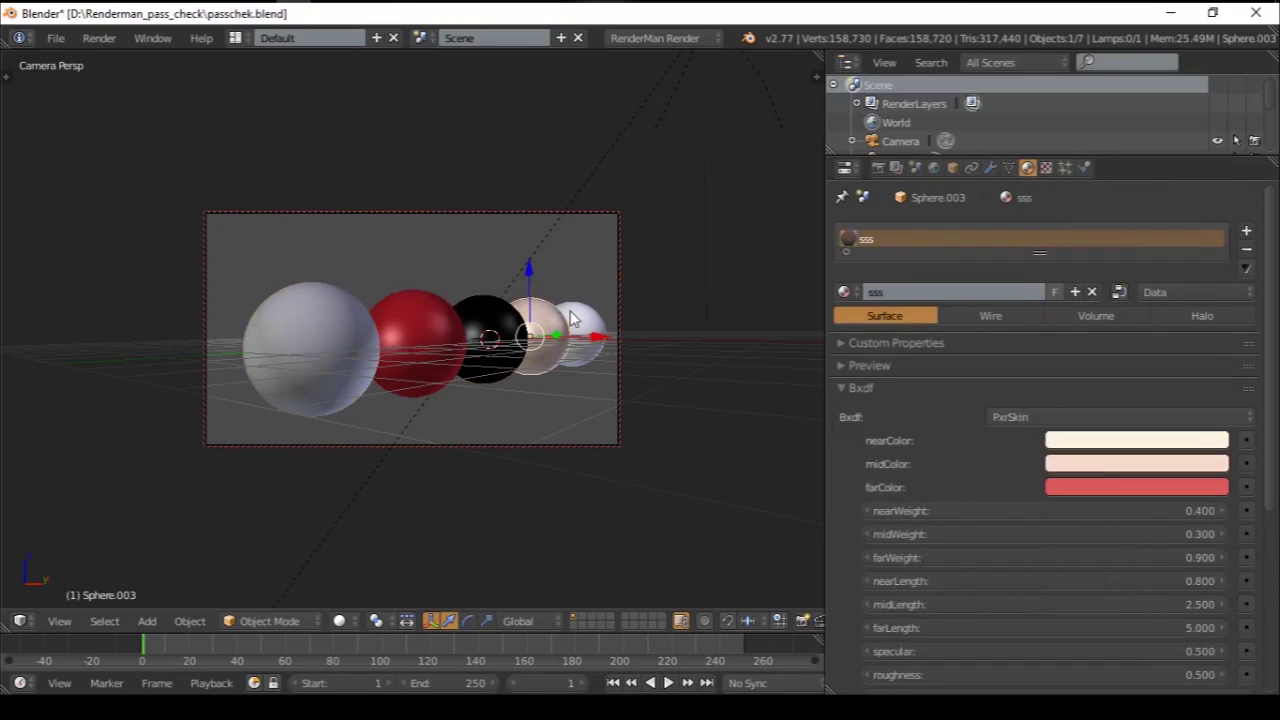
right_click(580, 318)
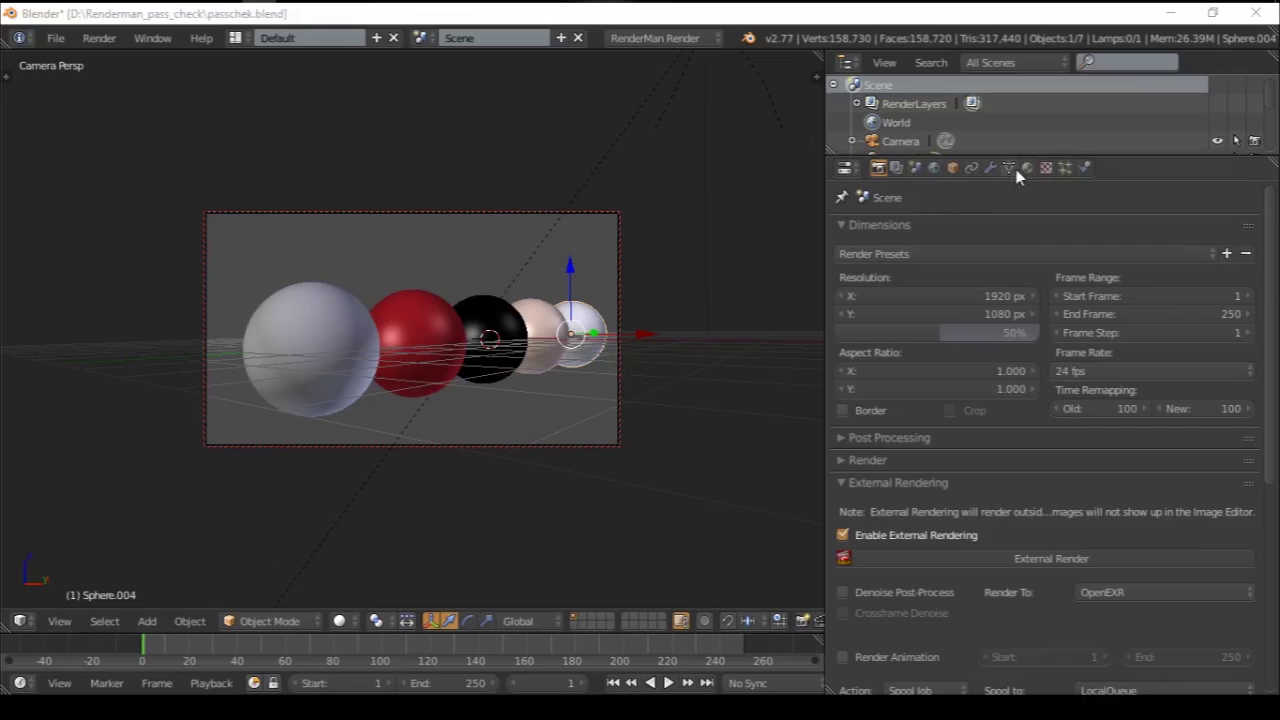
Step: Remove every AOV pass except Combined (rgba) from the render layer's pass list
click(896, 168)
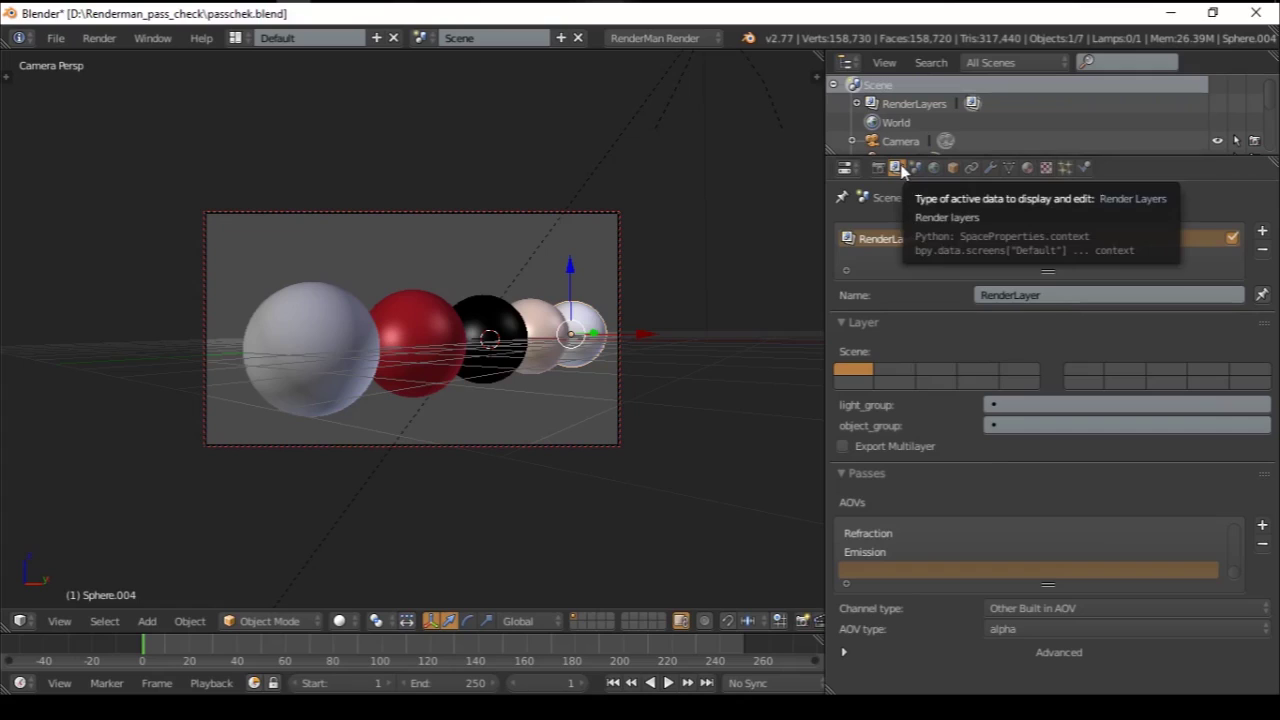
scroll(979, 540, up, 5)
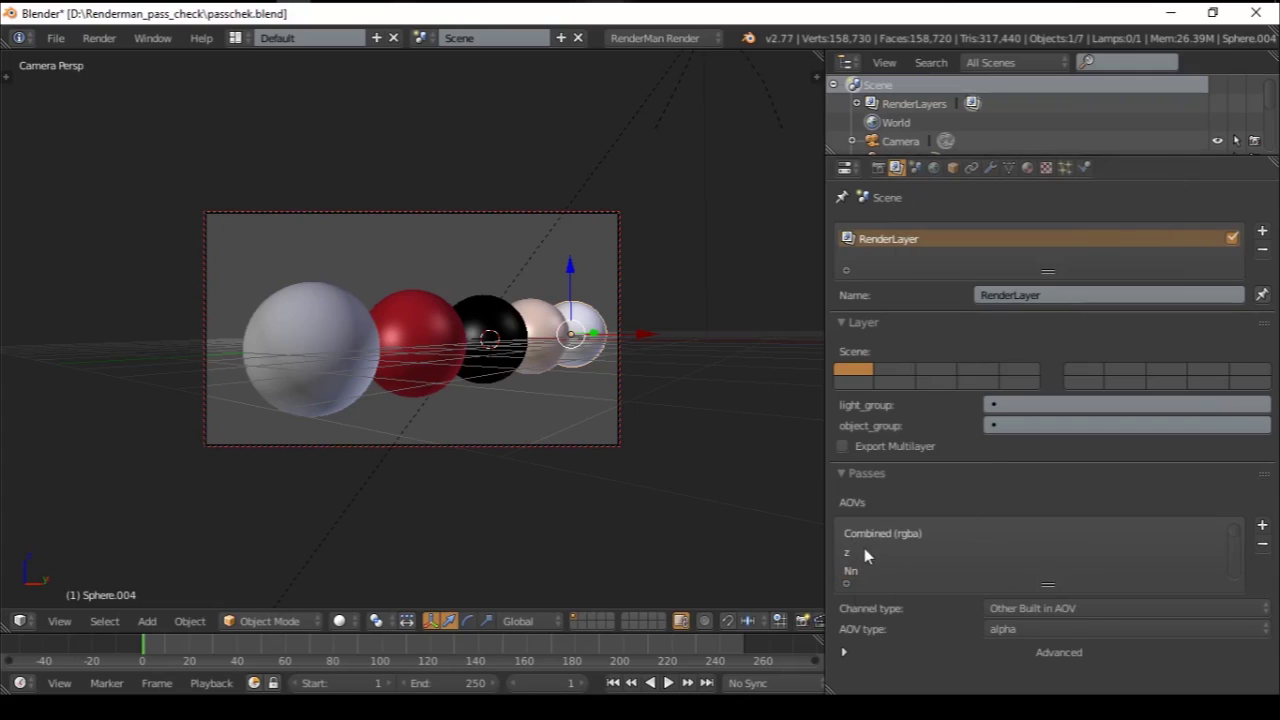
click(905, 535)
scroll(912, 560, down, 6)
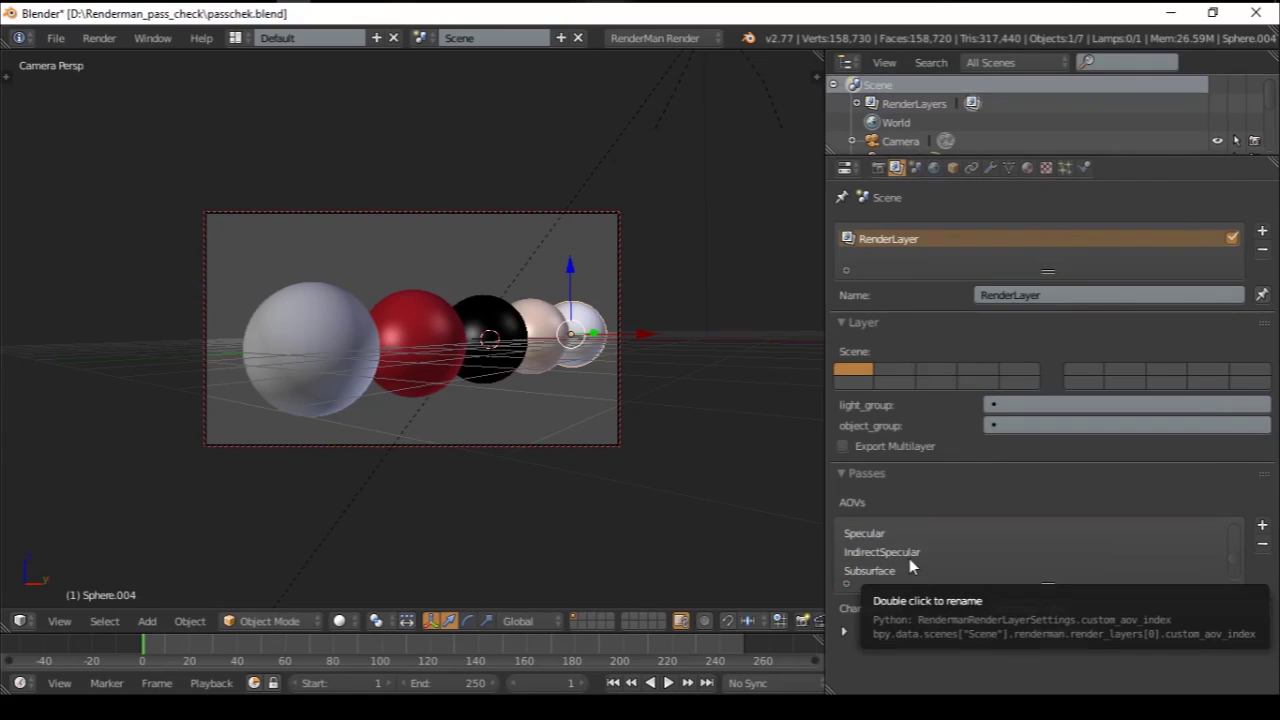
scroll(909, 558, down, 4)
click(920, 552)
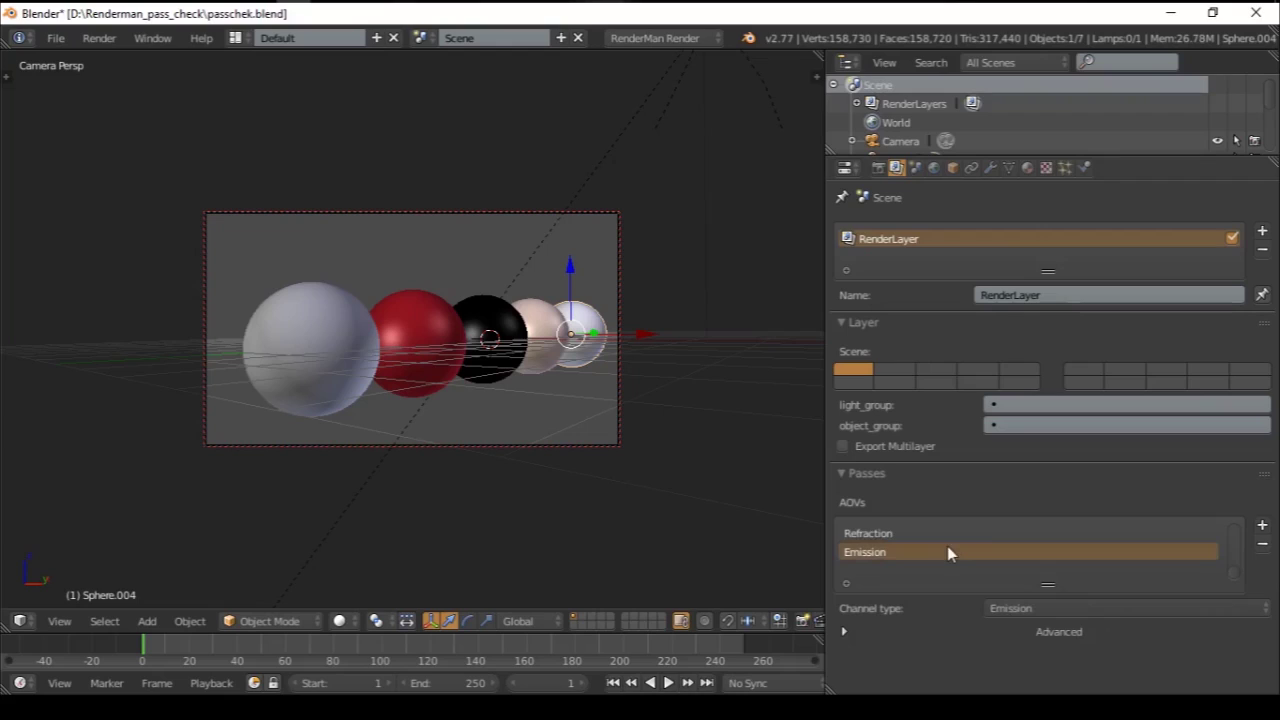
click(1262, 545)
click(1262, 545)
click(1262, 547)
click(1262, 547)
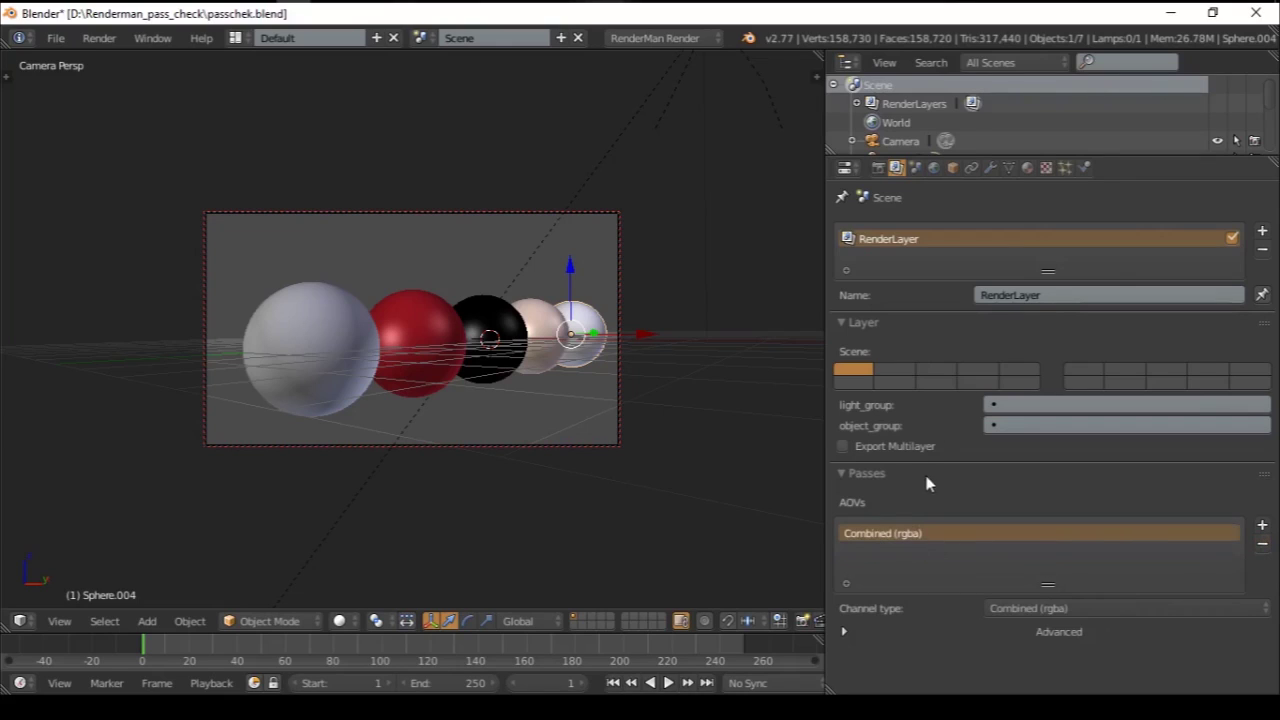
Step: Add two AOV passes below Combined (rgba) and set their channel types to z and Nn
click(916, 552)
click(1262, 525)
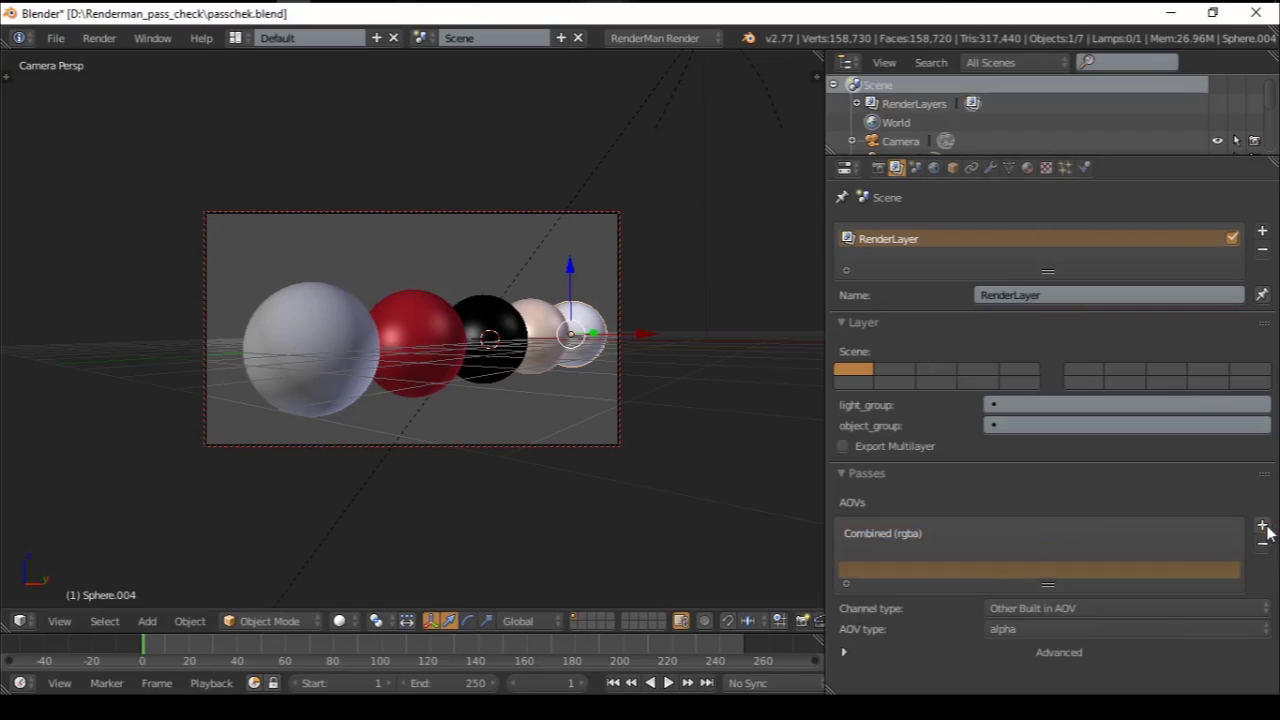
click(884, 543)
click(886, 555)
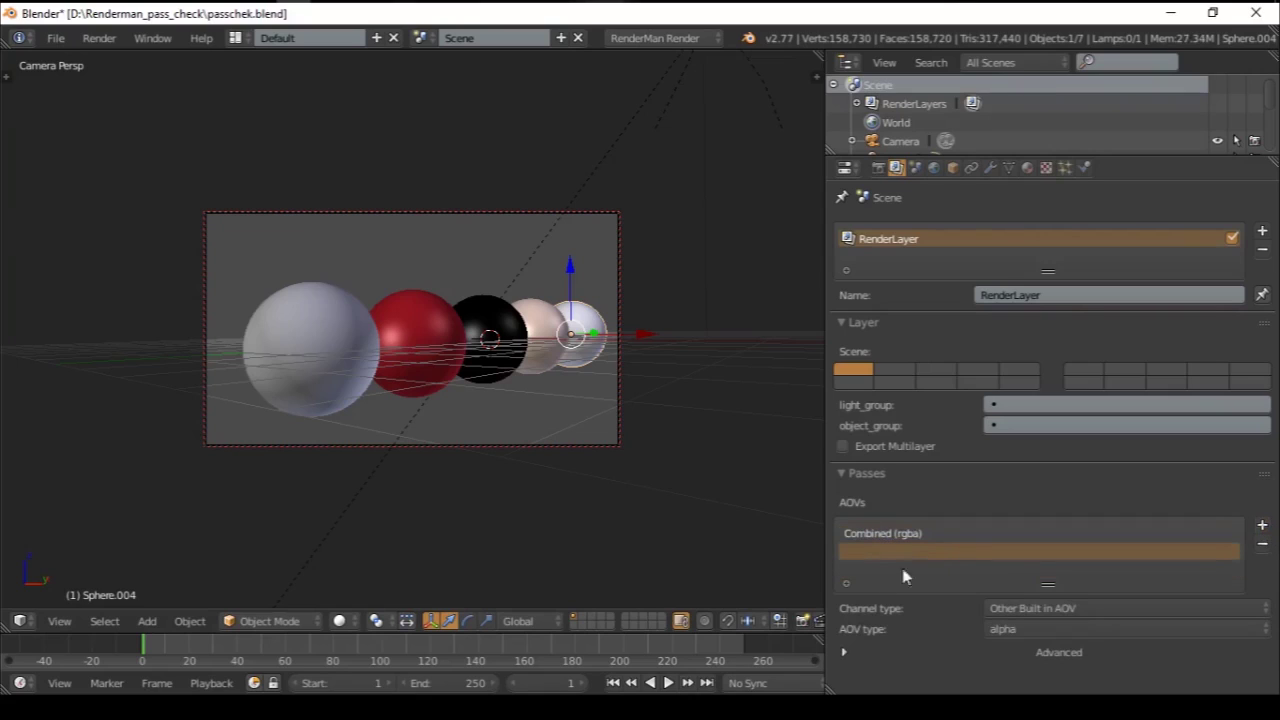
click(1031, 609)
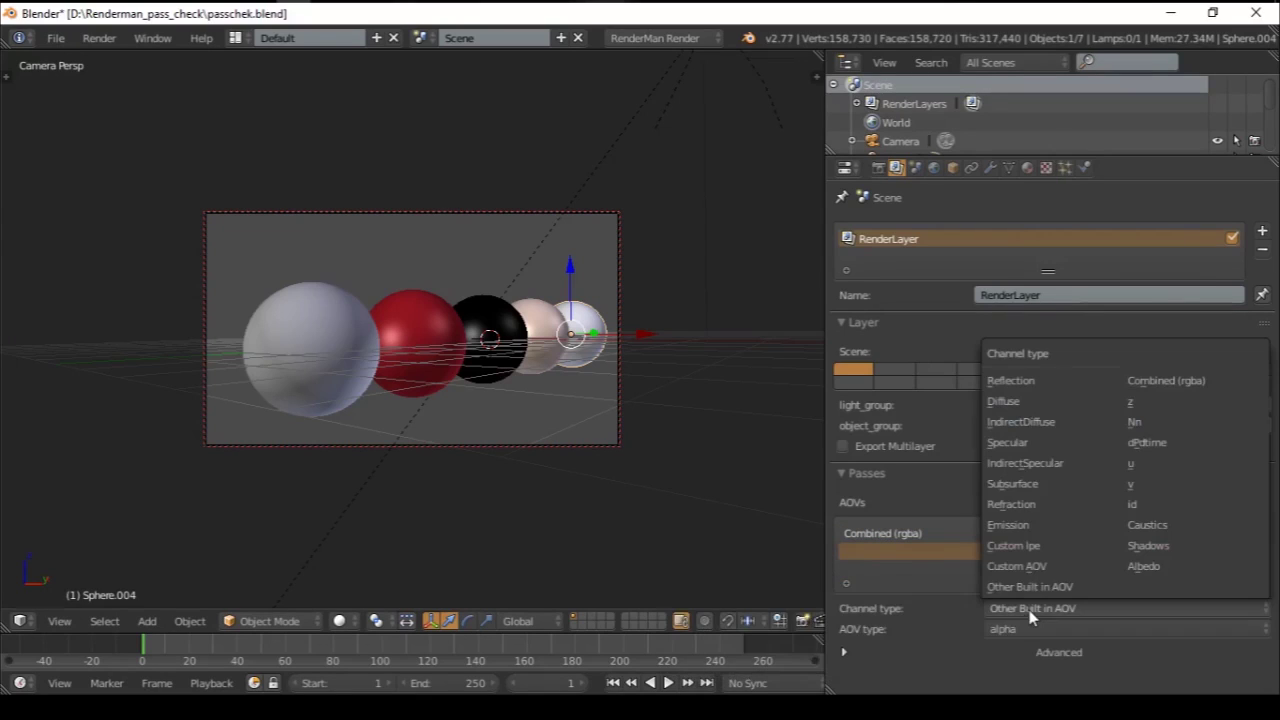
click(1140, 401)
click(875, 570)
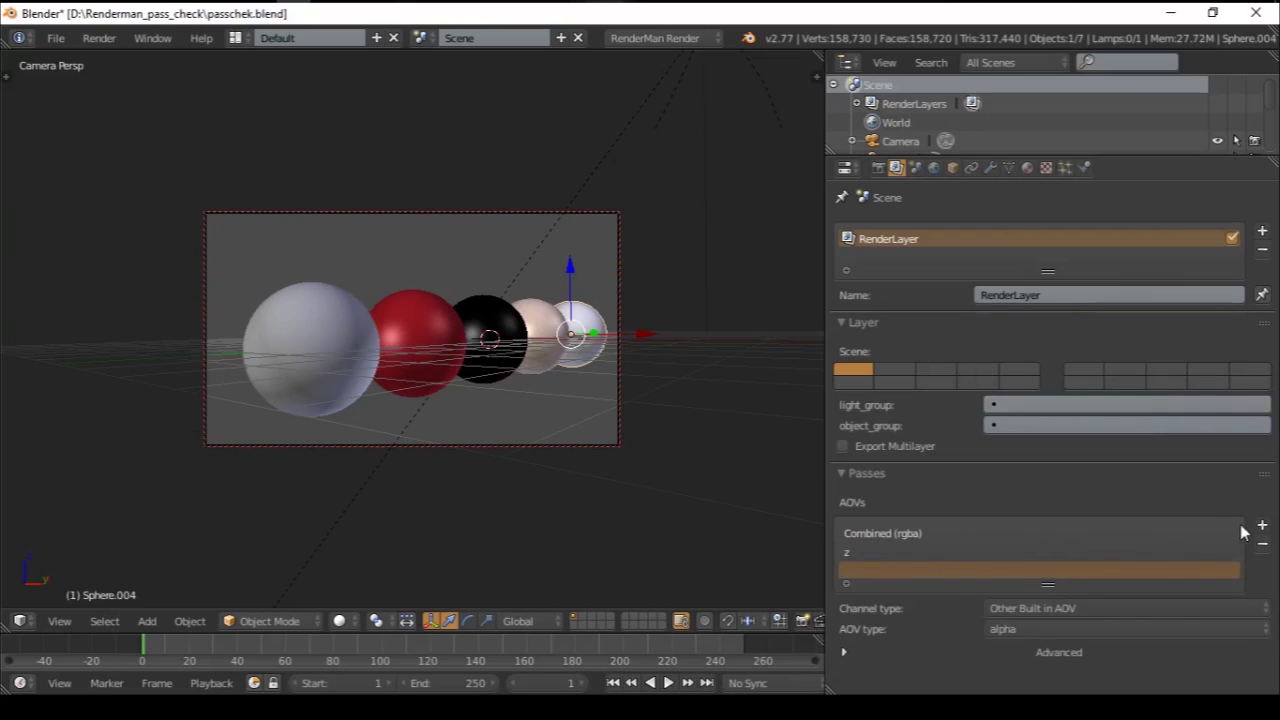
click(1071, 606)
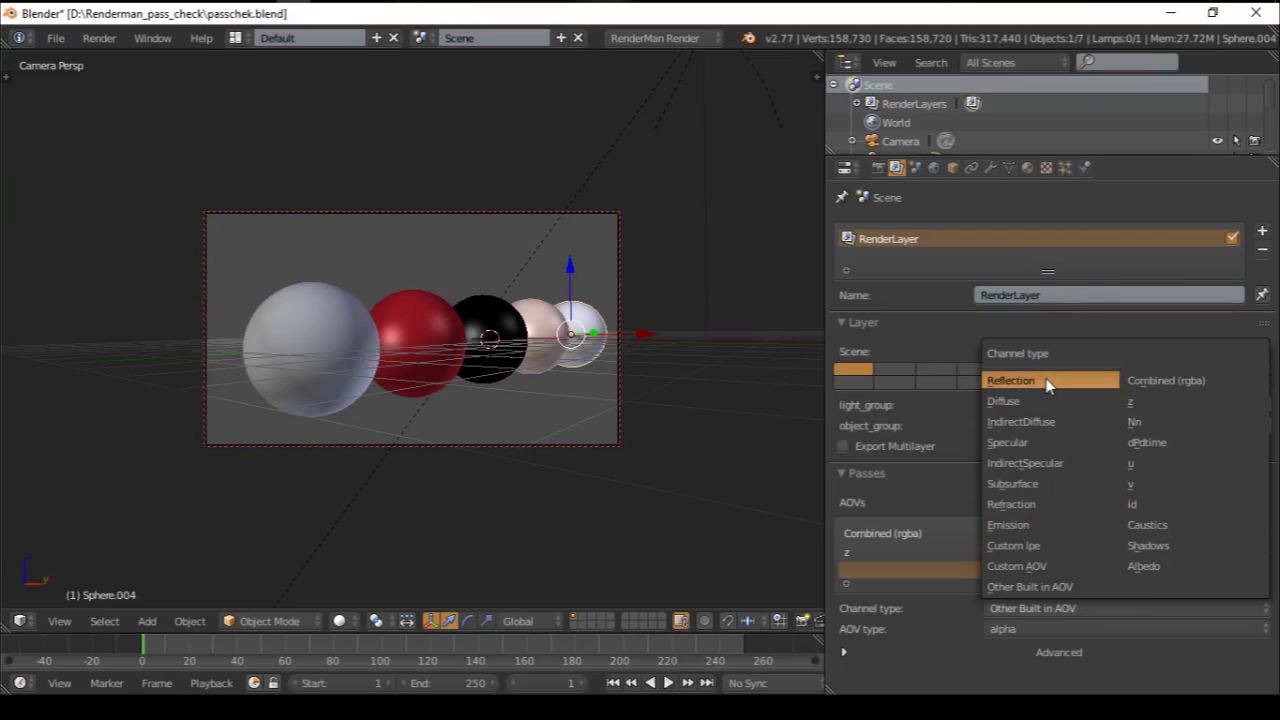
click(1150, 424)
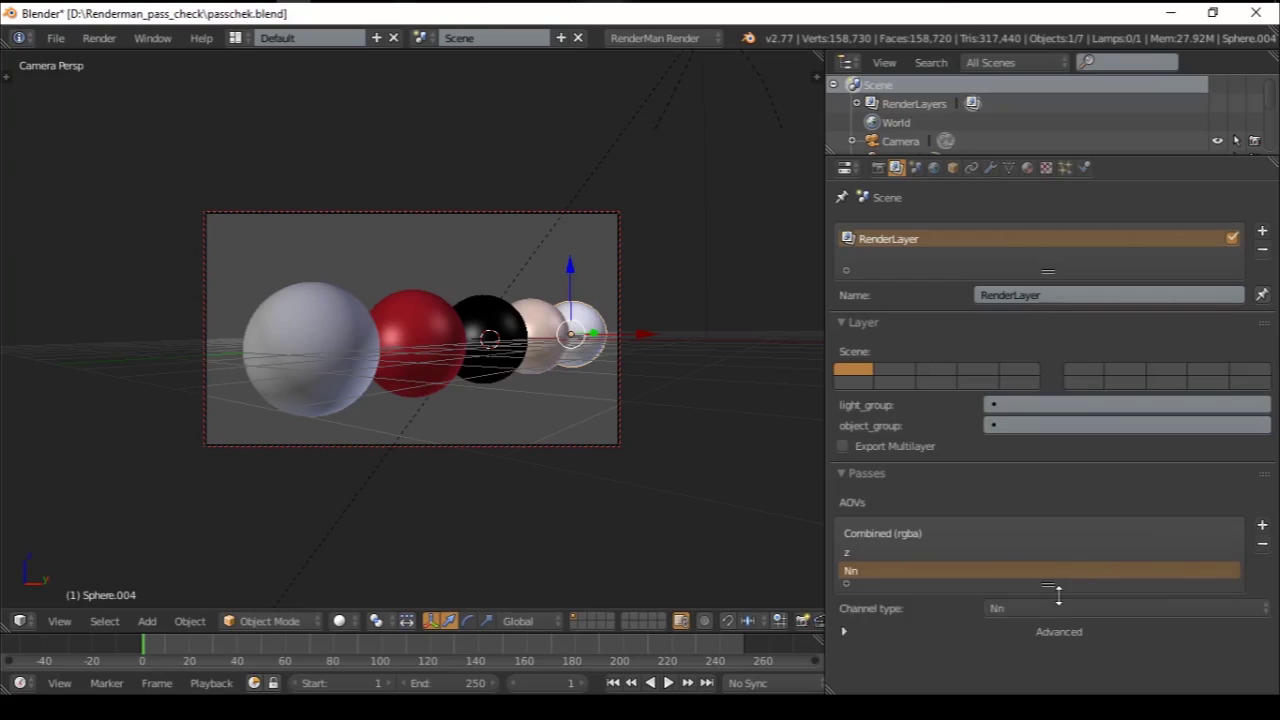
Step: Add two more AOV passes to the render layer with the channel types Reflection and Diffuse
mouse_move(1054, 584)
mouse_down()
mouse_move(1057, 602)
mouse_move(1061, 584)
mouse_up()
click(1262, 526)
click(1030, 606)
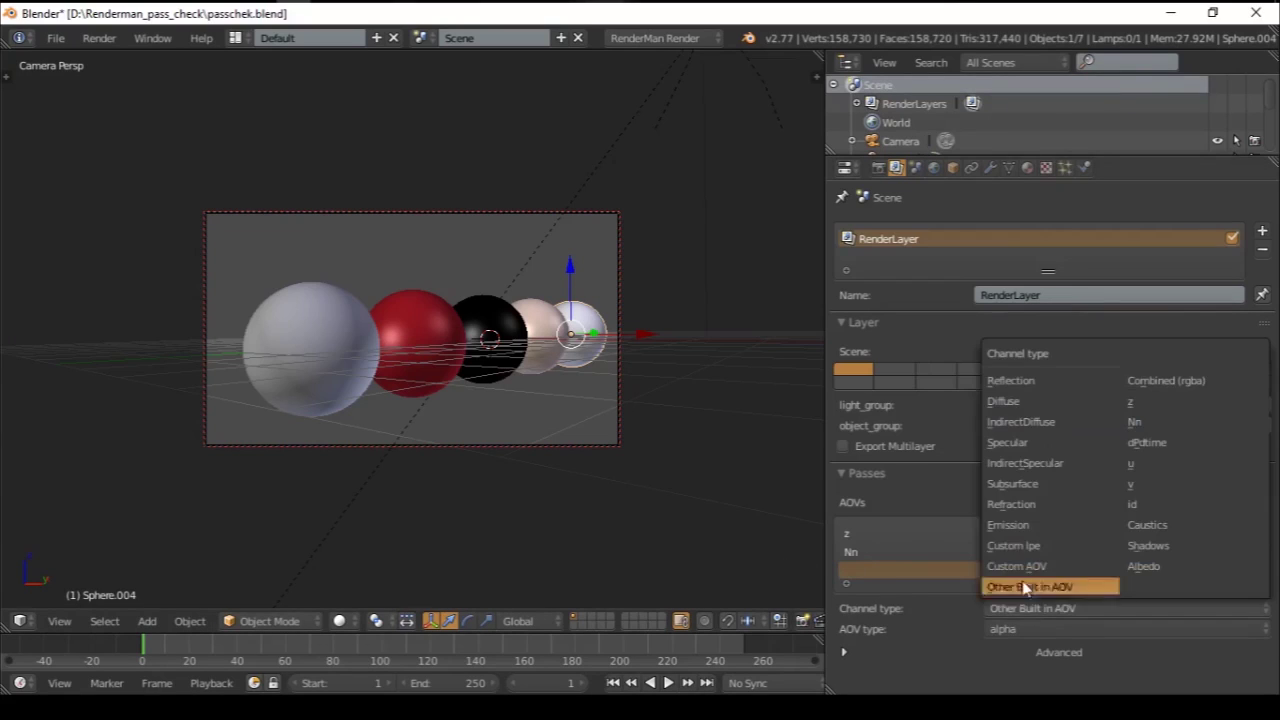
click(1022, 390)
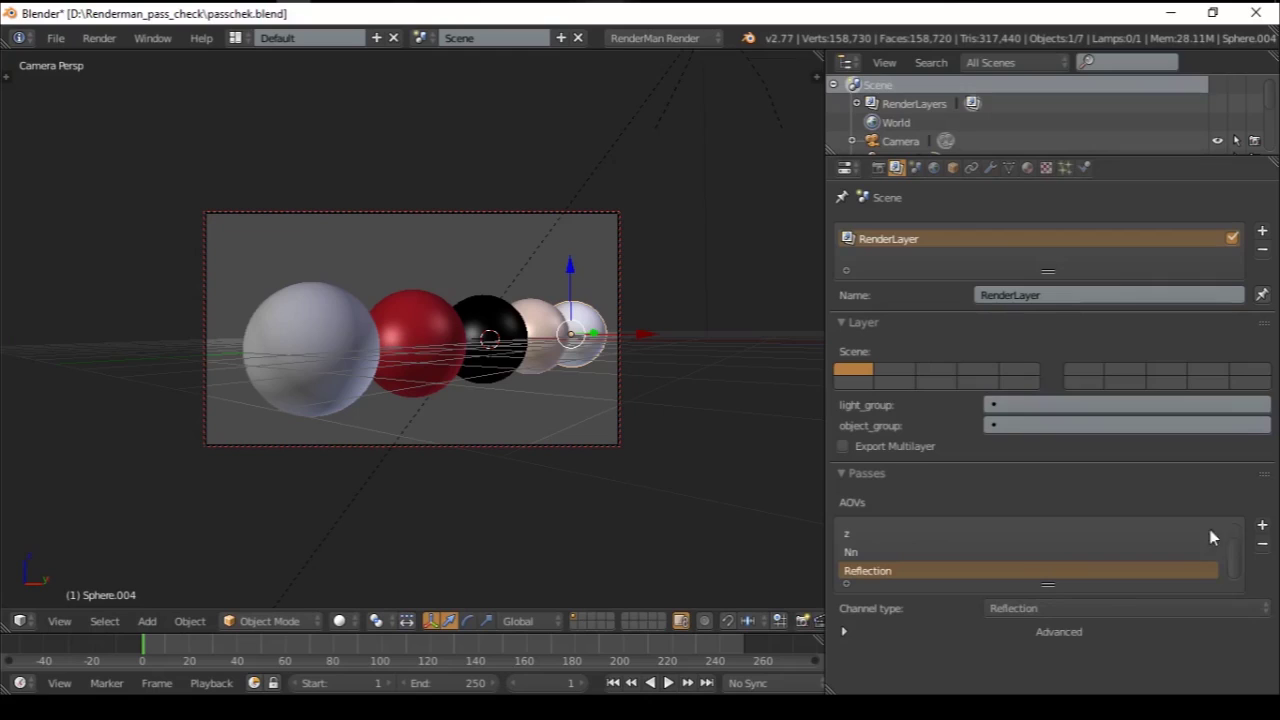
click(1262, 526)
click(1072, 607)
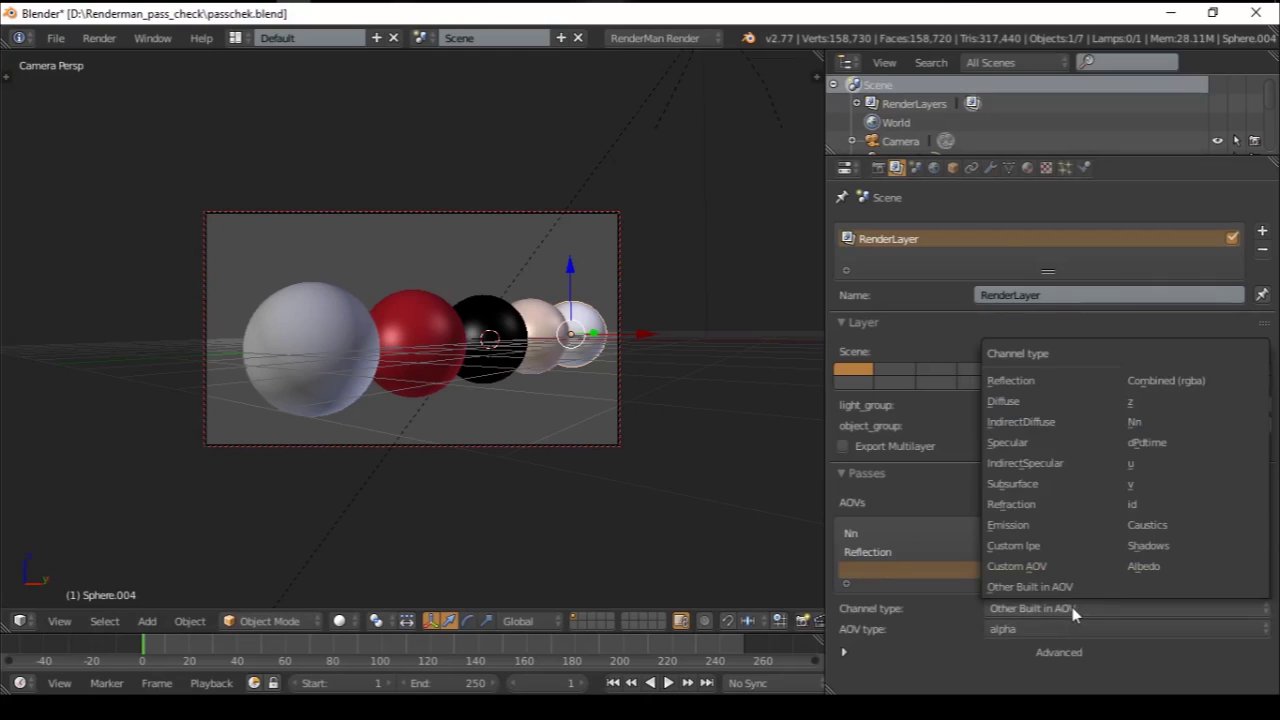
click(1035, 407)
Step: Add AOV passes with the channel types IndirectDiffuse and Specular to the render layer
click(1262, 526)
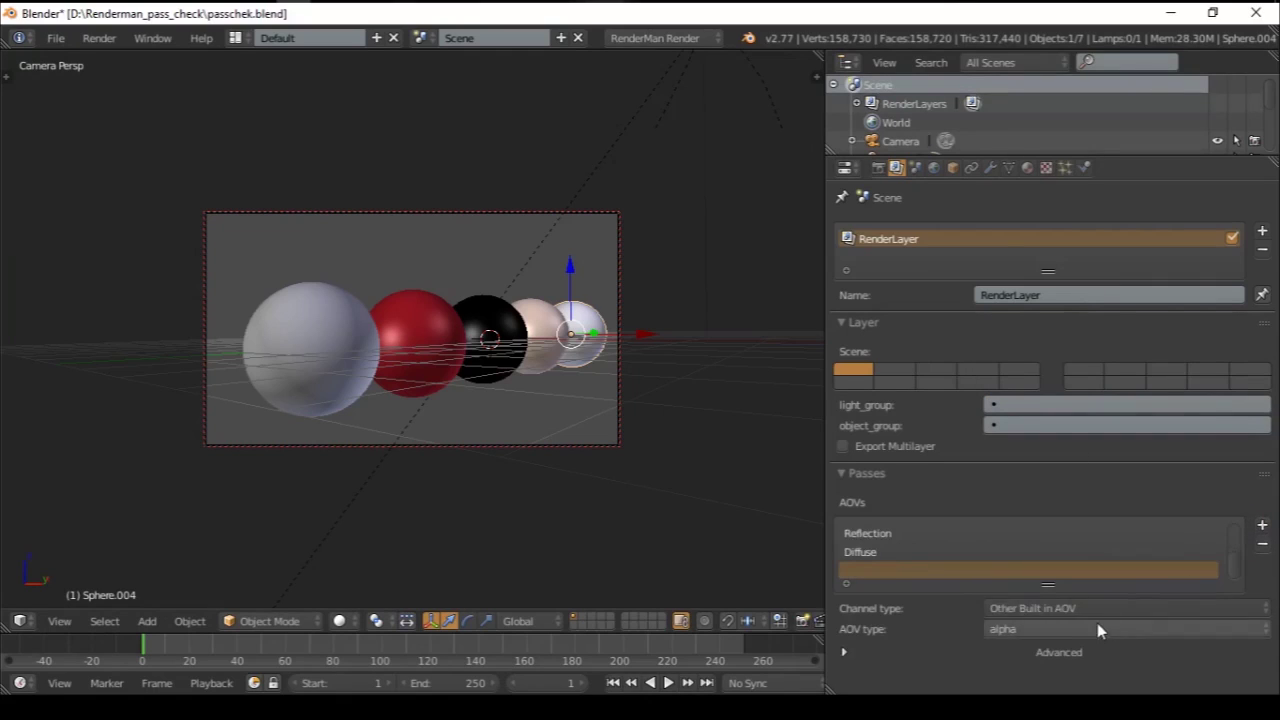
click(1080, 610)
click(1035, 421)
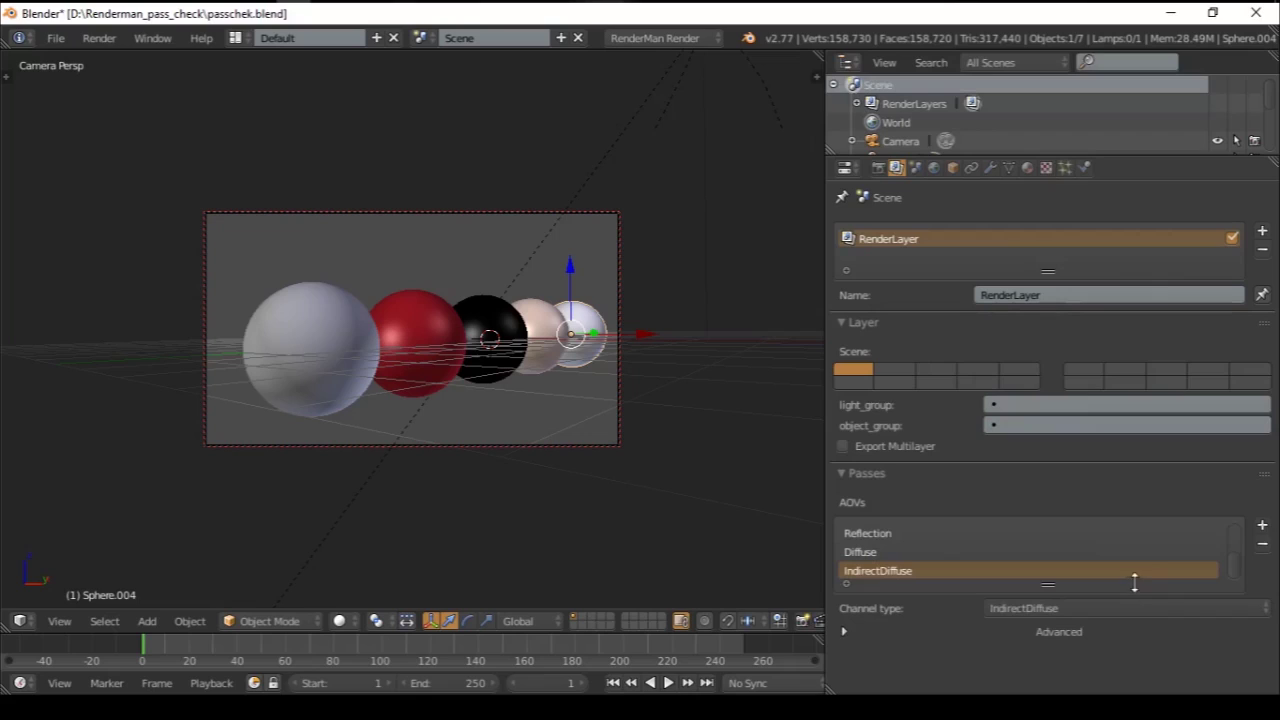
click(1262, 526)
click(1065, 602)
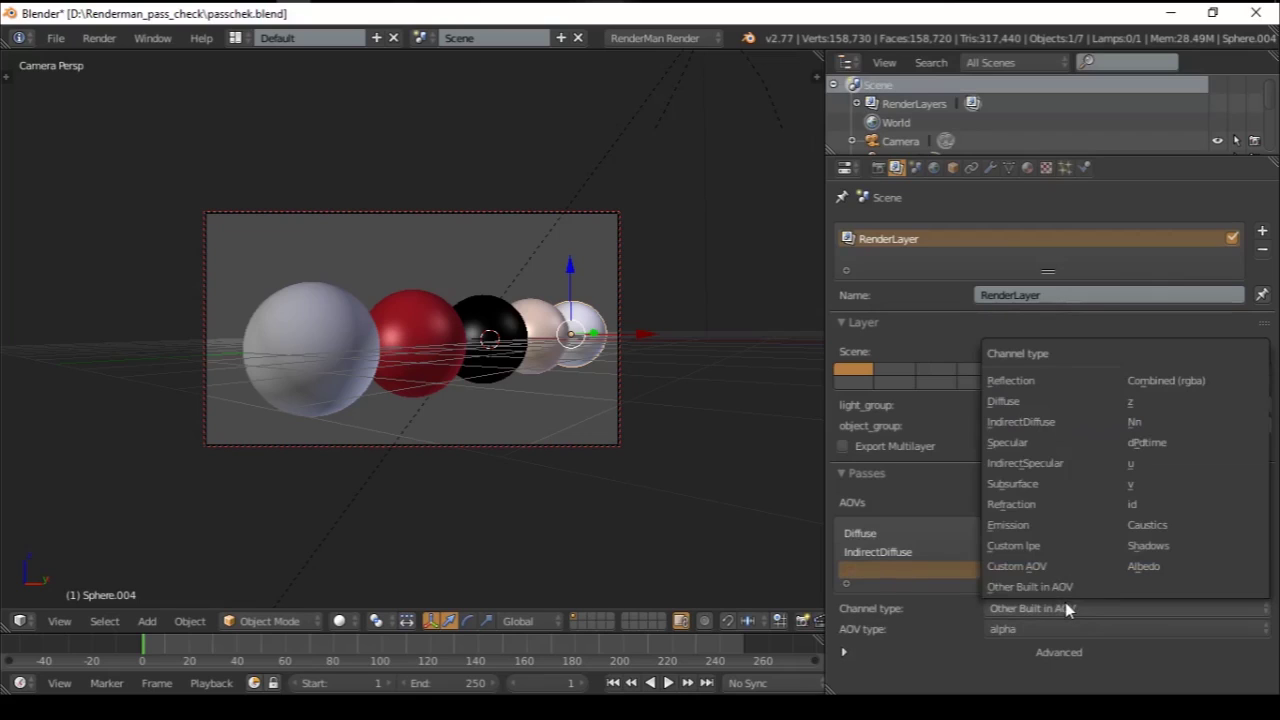
click(1051, 442)
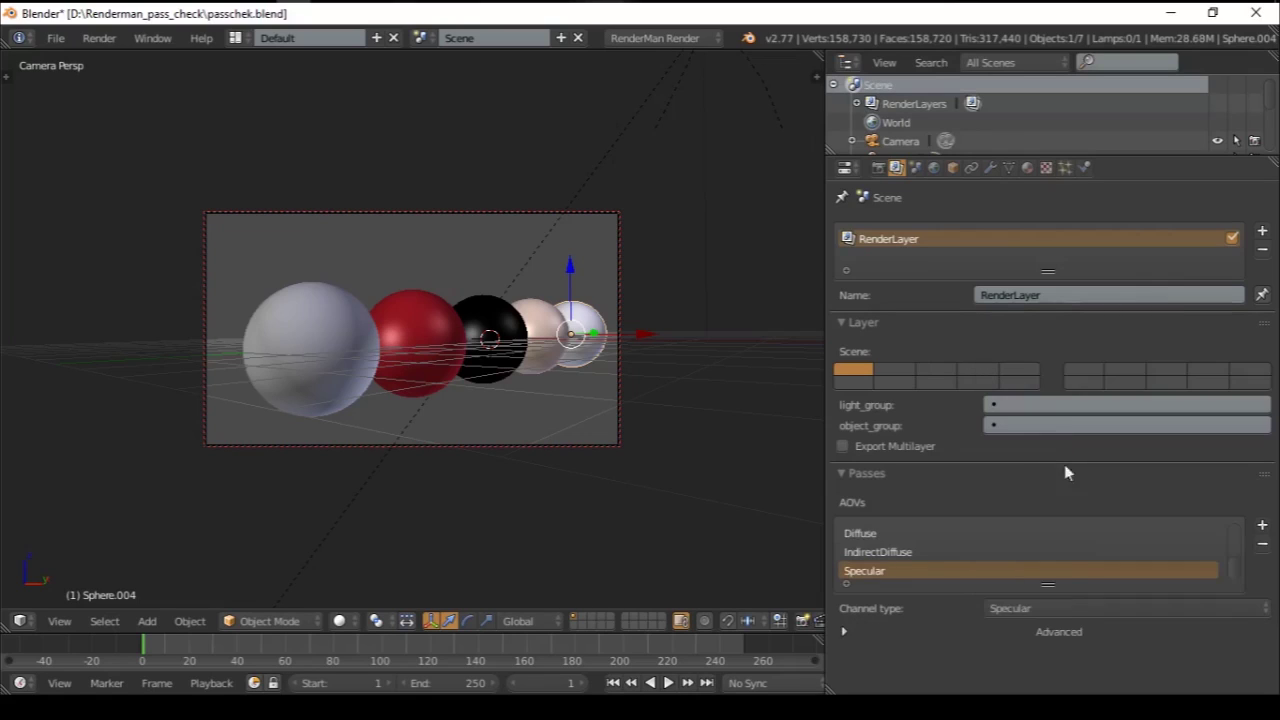
Step: Add AOV passes with the channel types IndirectSpecular and Subsurface to the render layer
click(1262, 526)
click(1072, 608)
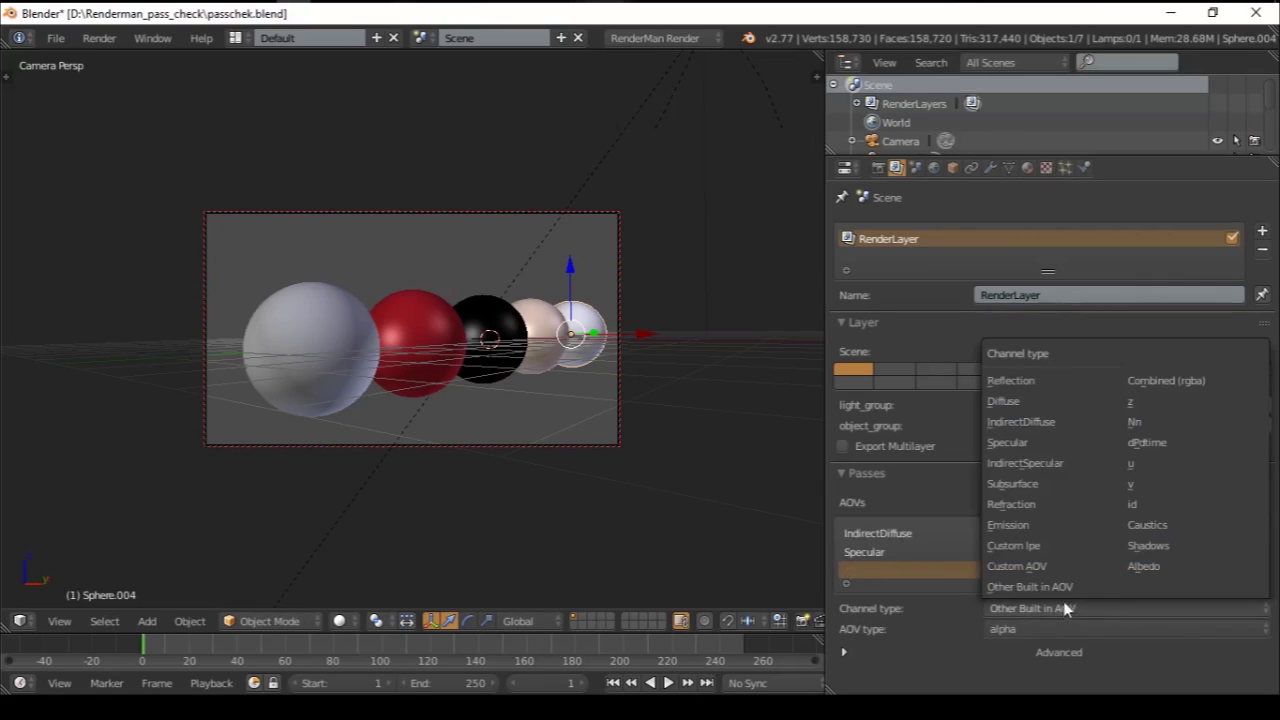
click(1038, 463)
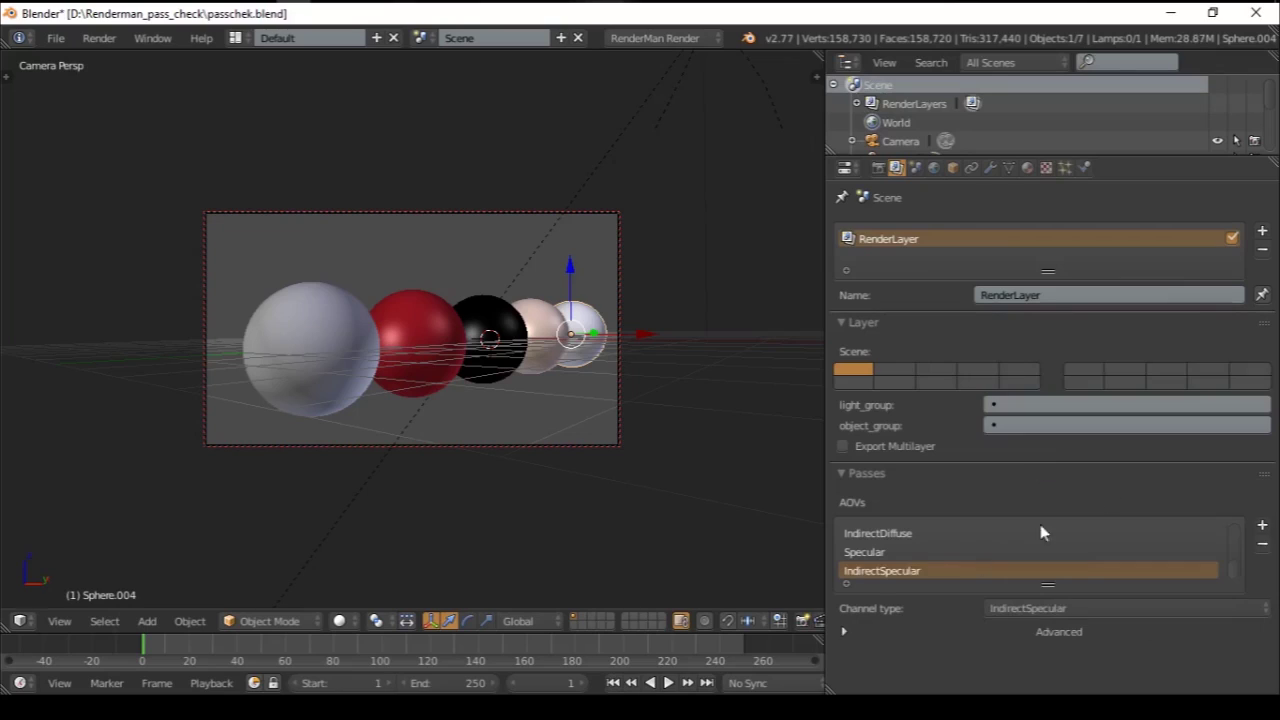
click(1262, 526)
click(1079, 607)
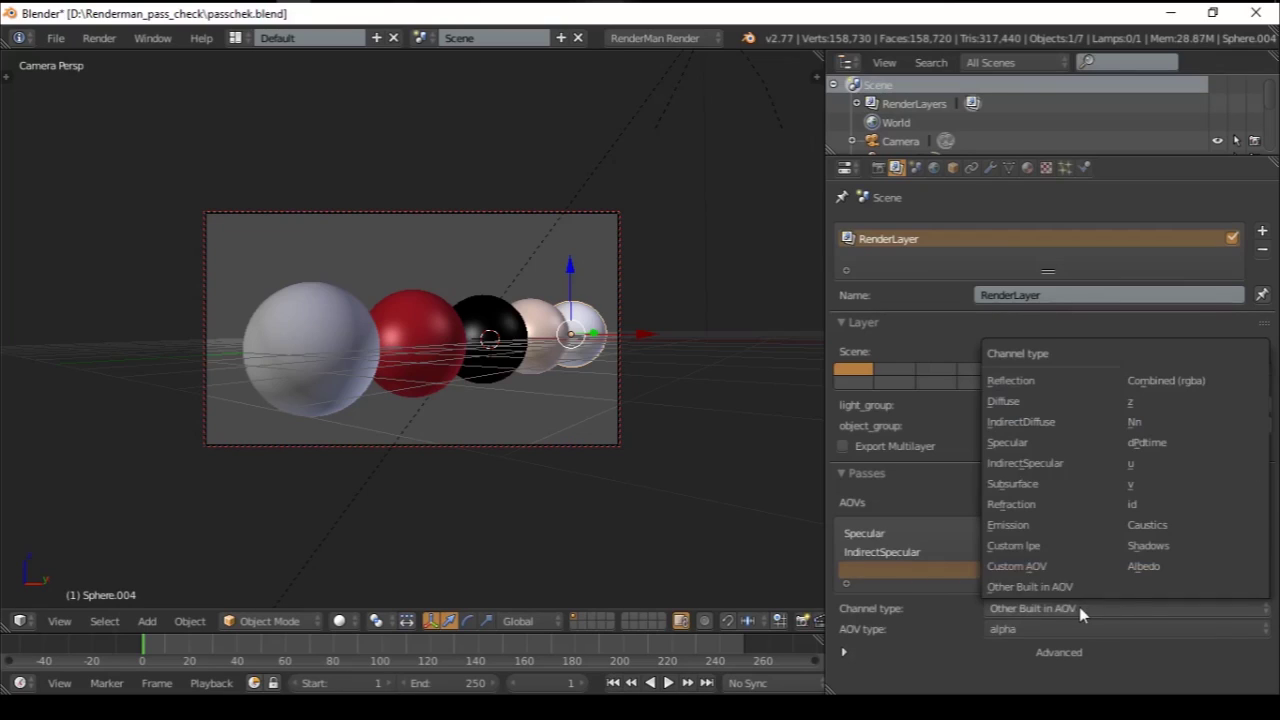
click(1022, 484)
Step: Add AOV passes with the channel types Refraction and Emission to the render layer
click(1262, 526)
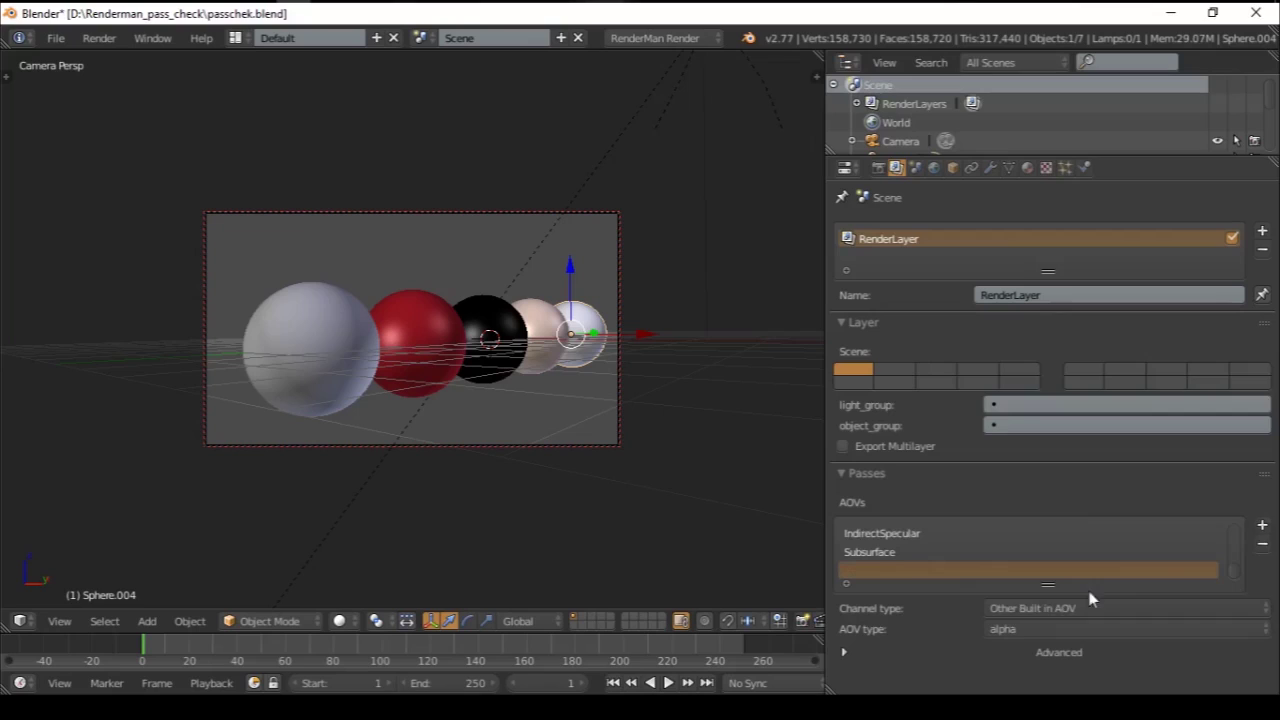
click(1075, 608)
click(1058, 508)
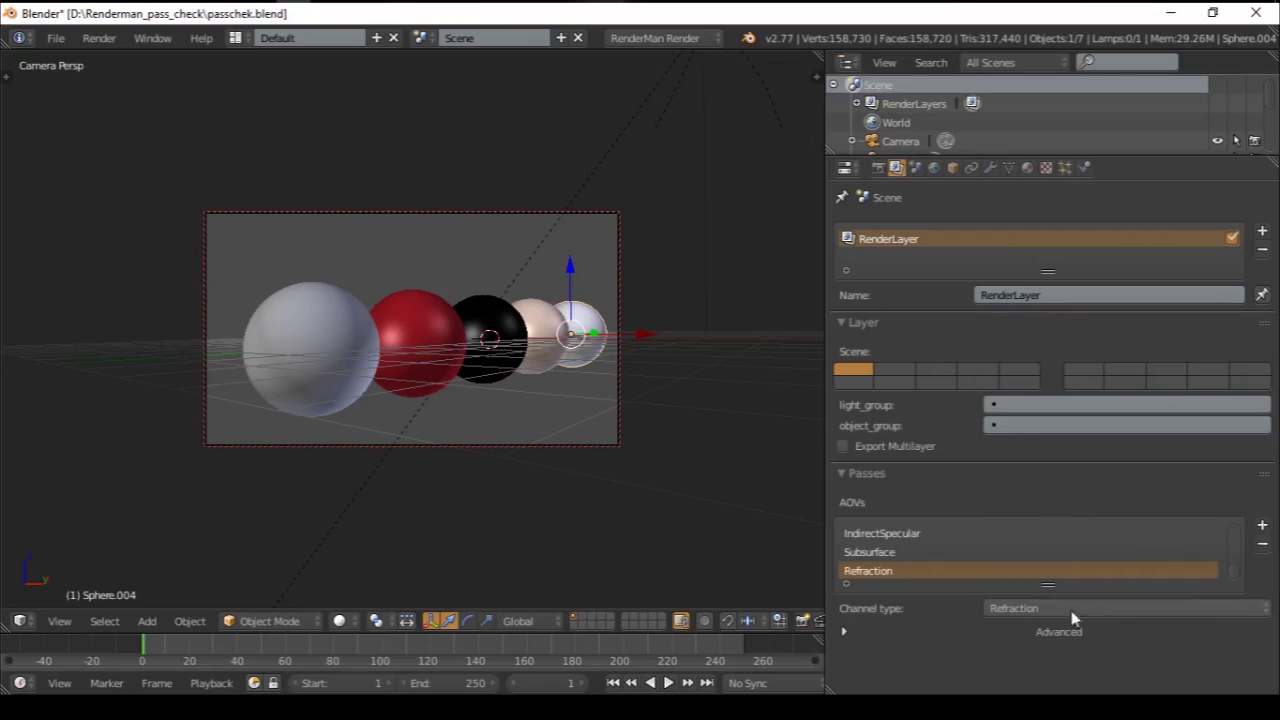
click(1262, 525)
click(1071, 605)
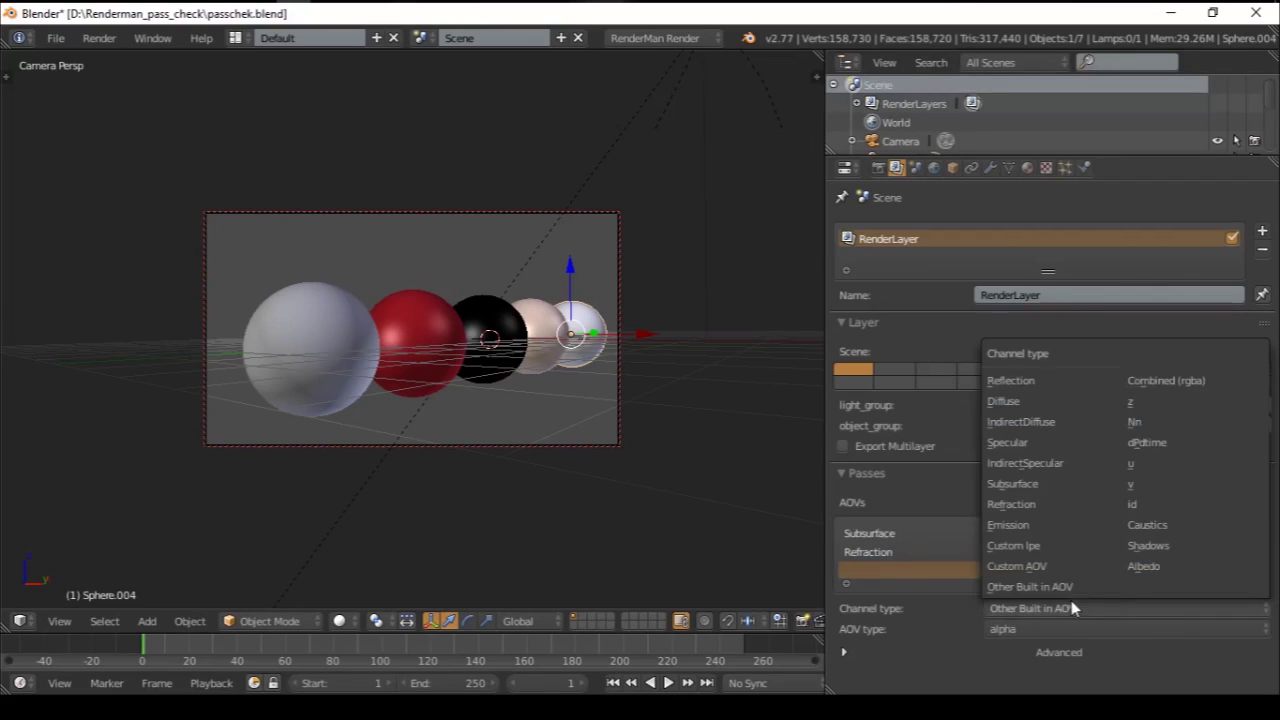
click(1037, 524)
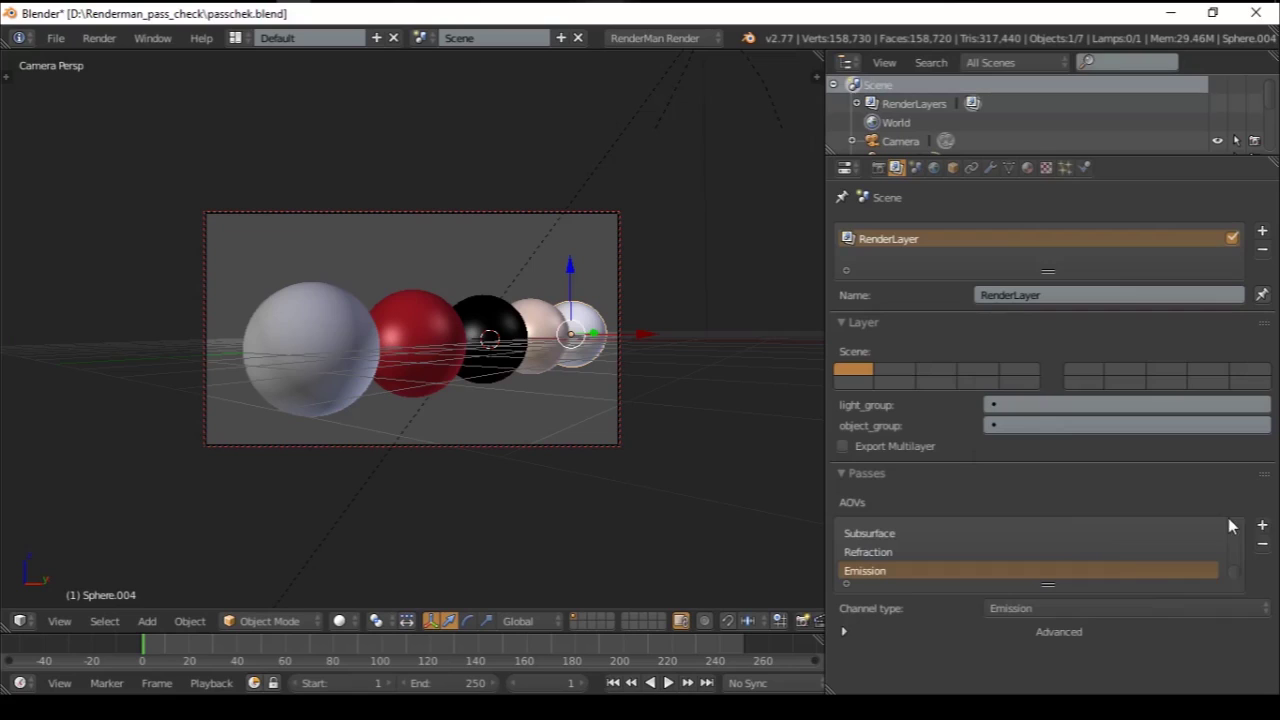
Step: Add another AOV pass to the render layer with the channel type Other Built in AOV
click(1262, 525)
click(1070, 608)
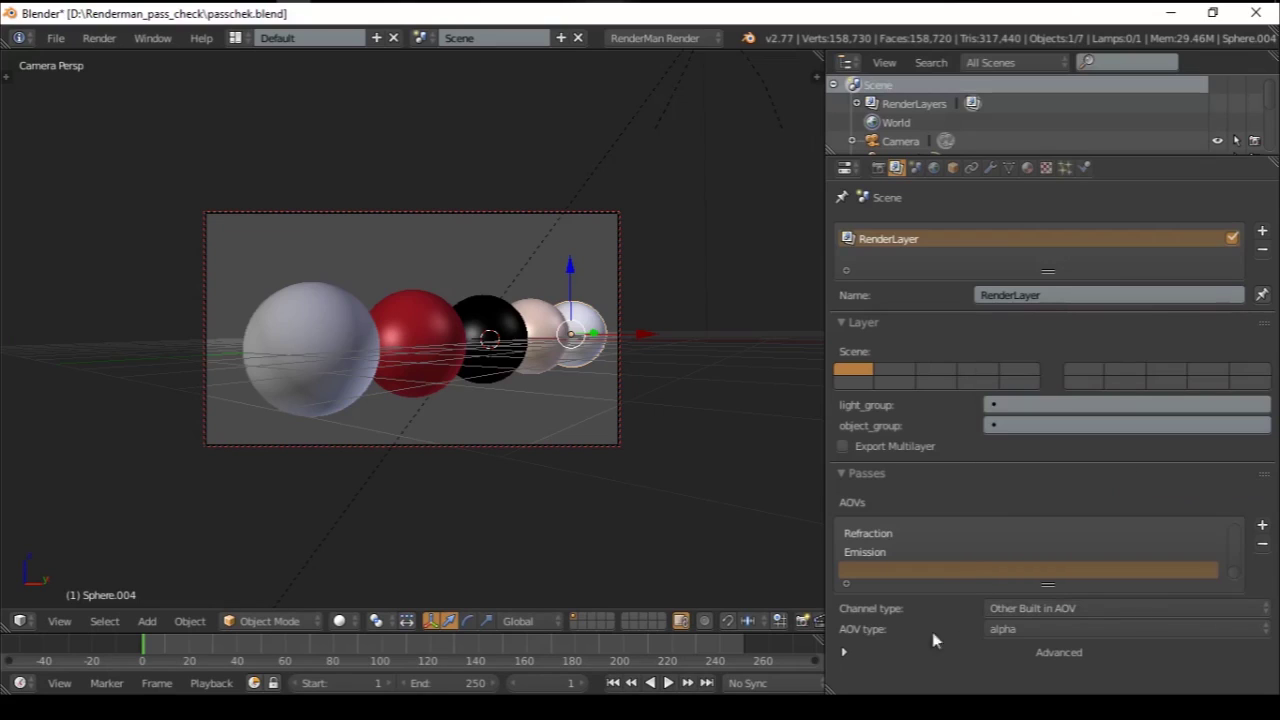
scroll(971, 560, up, 4)
scroll(975, 555, down, 4)
Step: Examine the scene's render settings, from the dimensions through the render and external rendering options to sampling
click(879, 168)
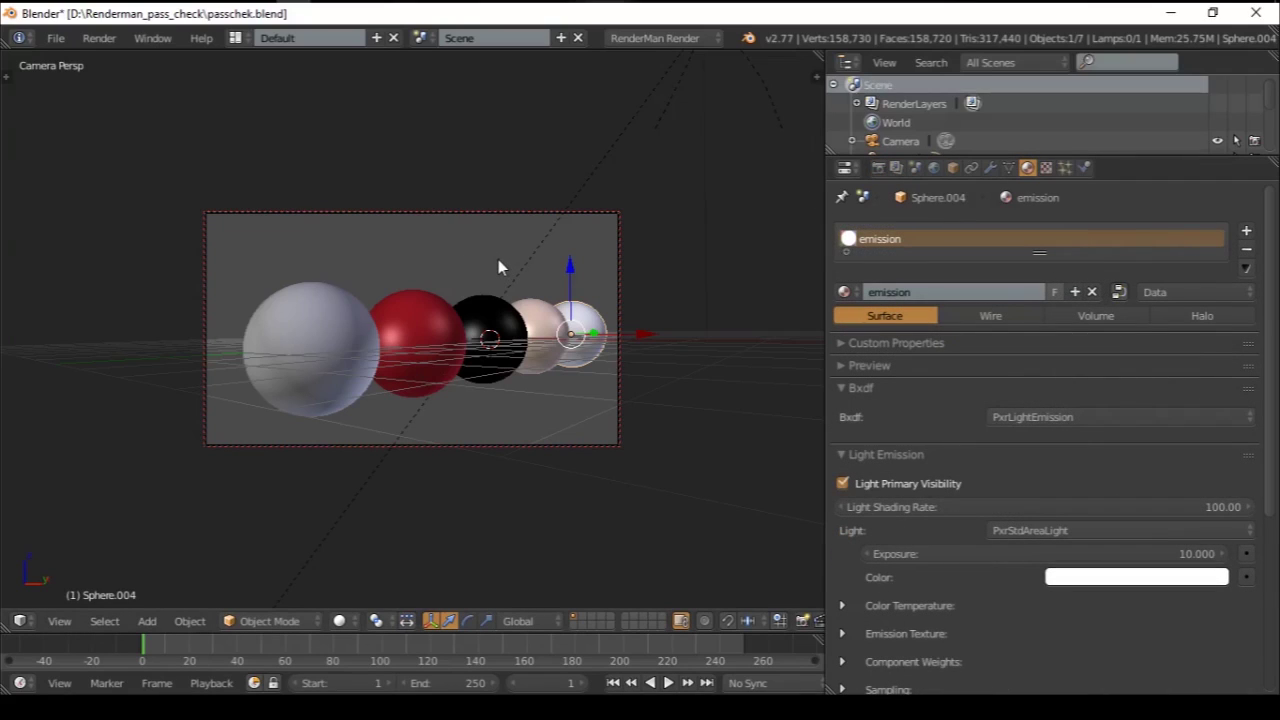
click(880, 168)
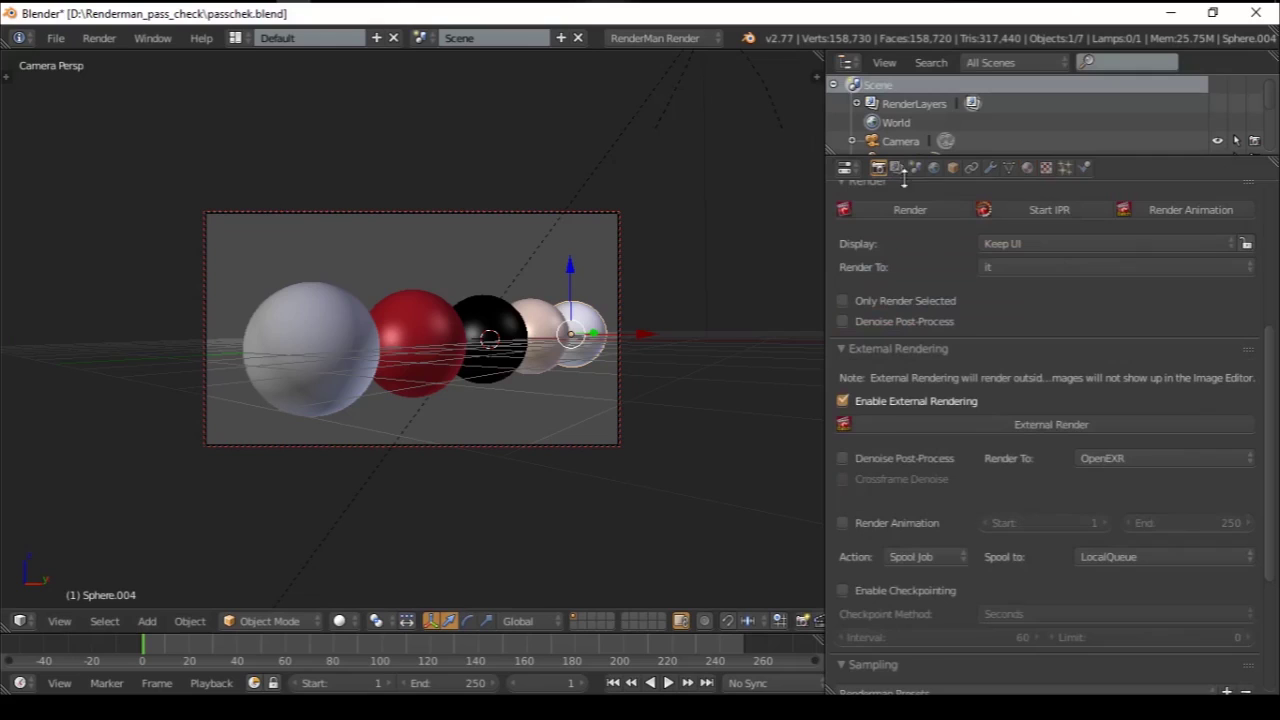
scroll(948, 290, up, 7)
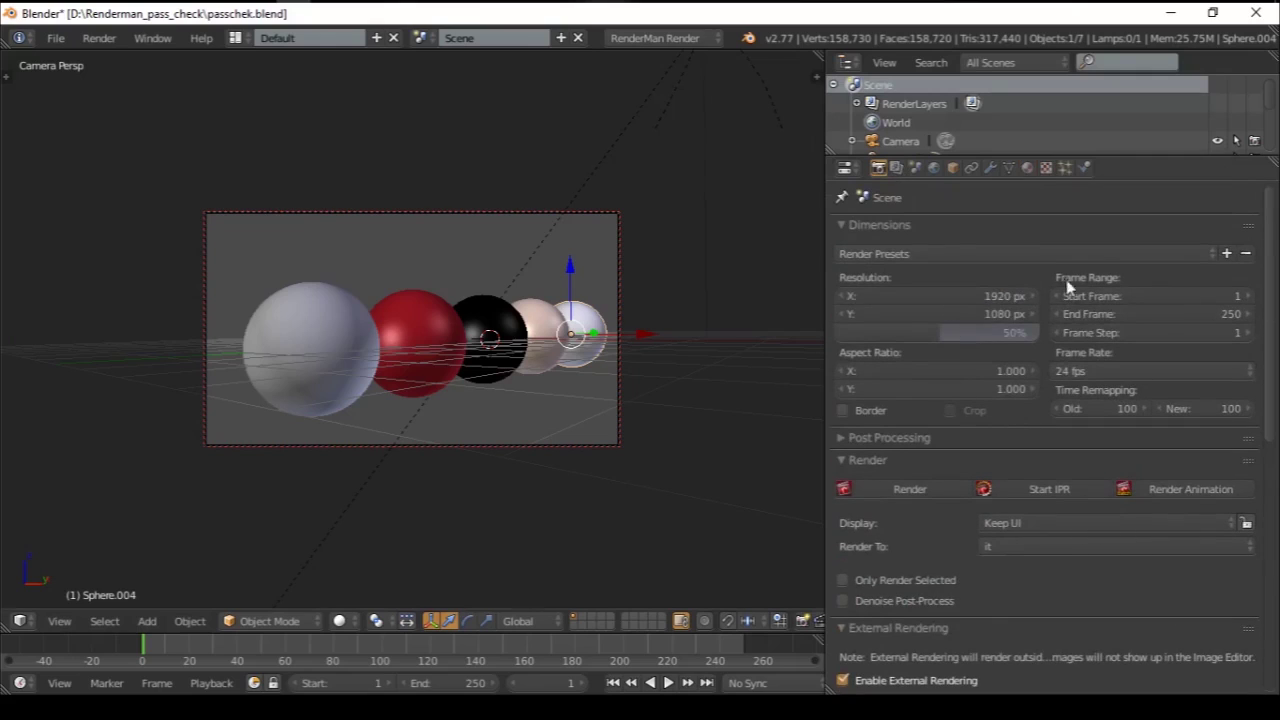
scroll(955, 430, down, 3)
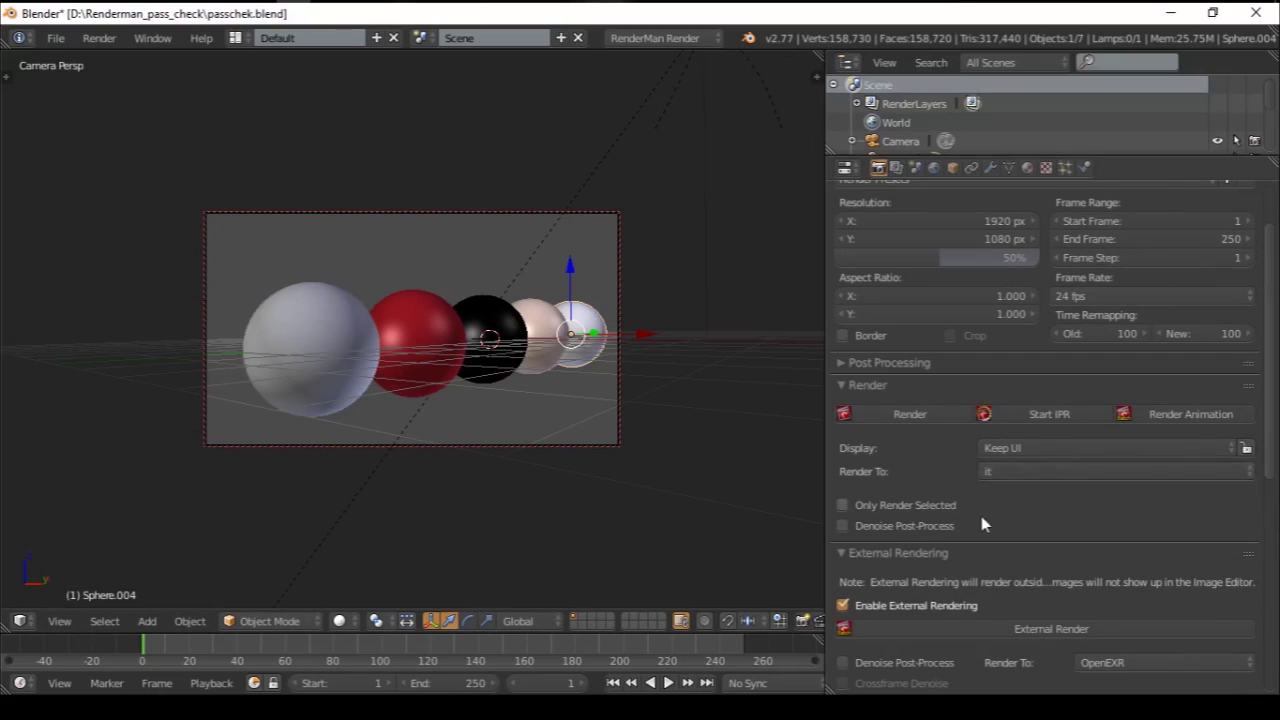
scroll(981, 525, down, 3)
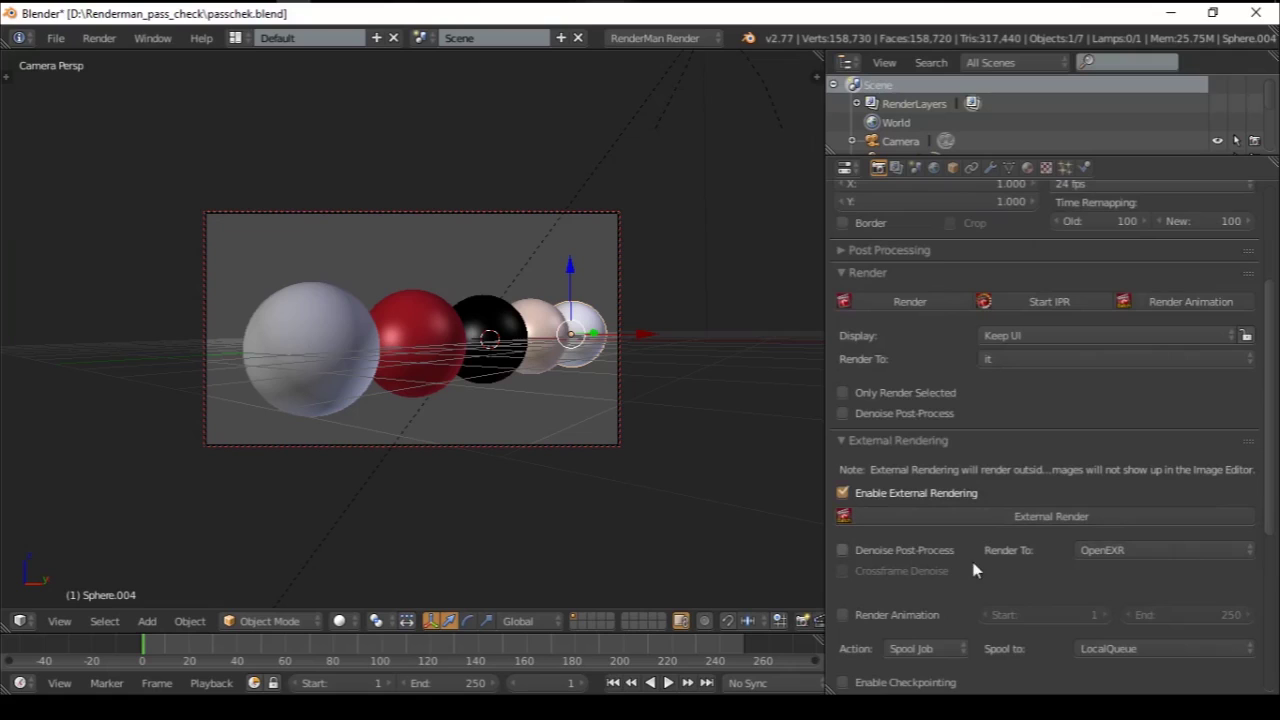
scroll(974, 562, down, 1)
scroll(973, 556, down, 2)
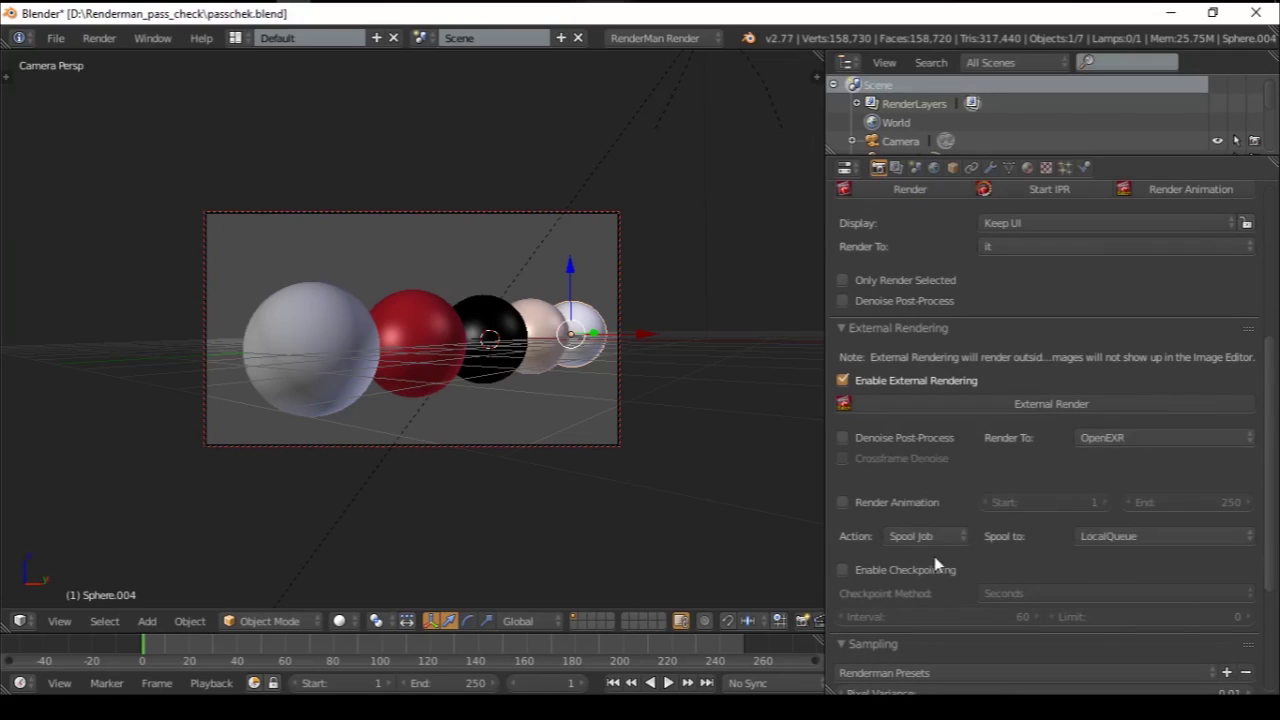
scroll(936, 560, down, 5)
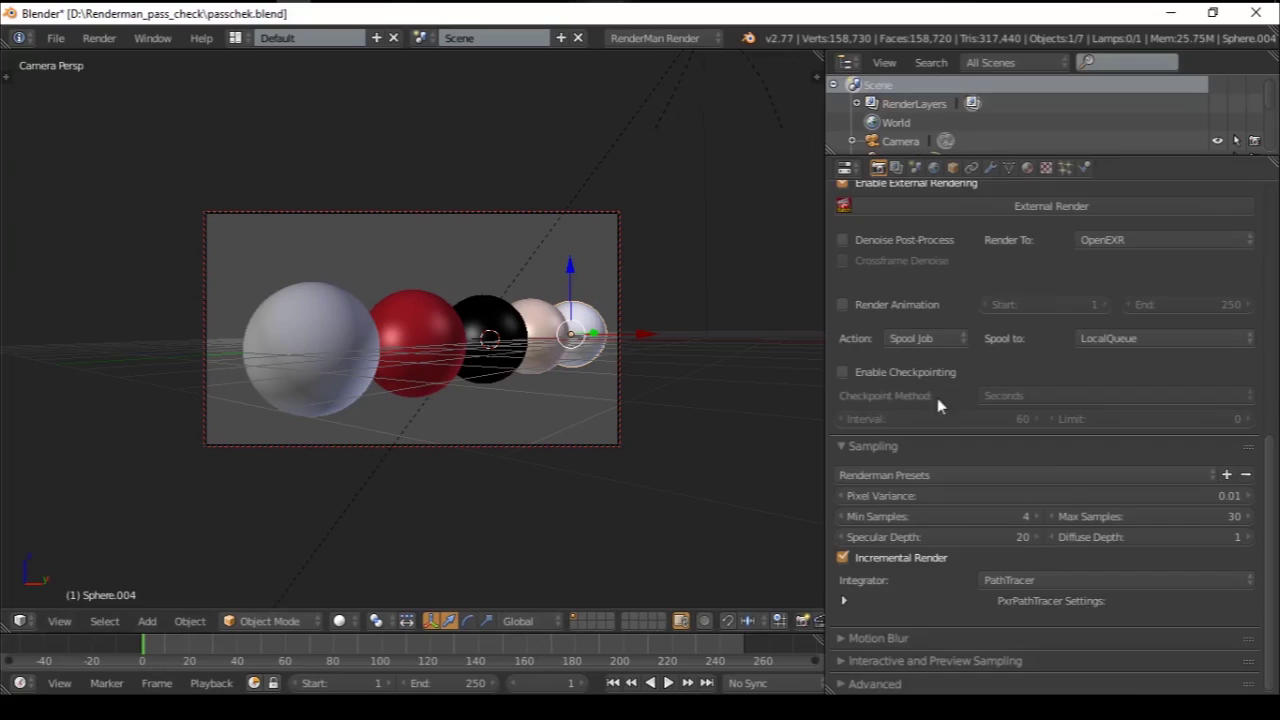
scroll(900, 400, up, 9)
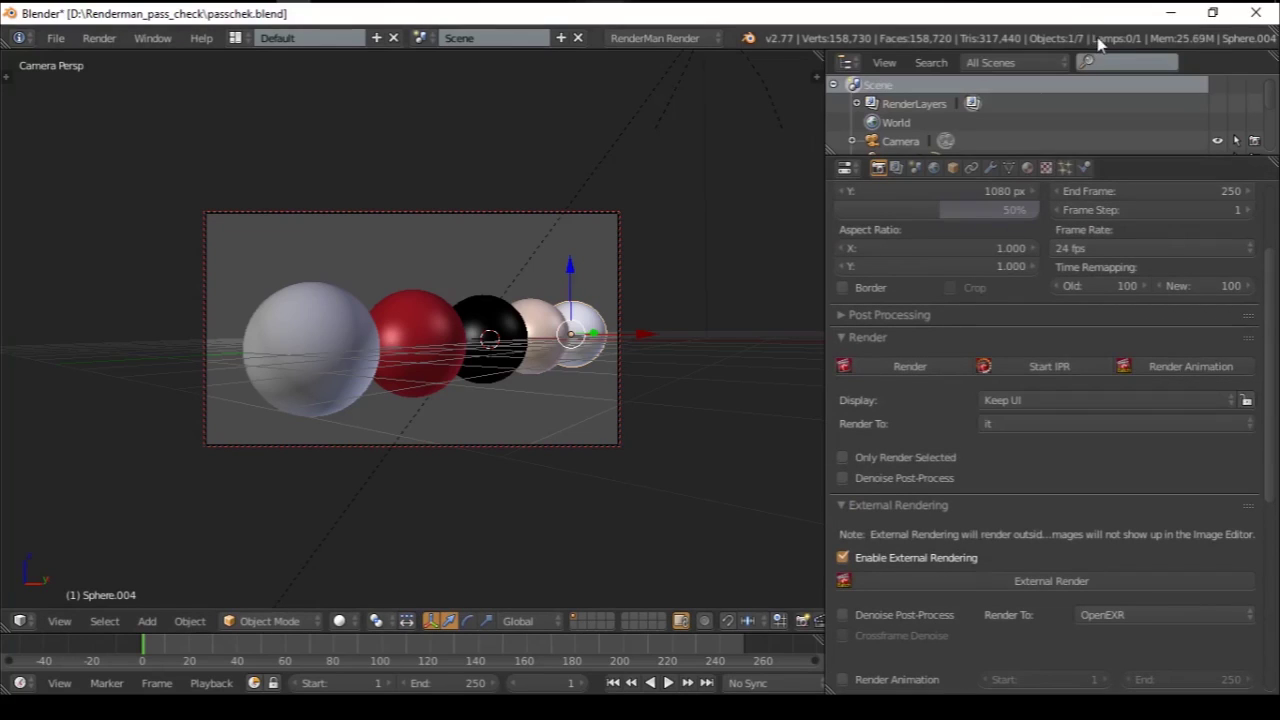
Step: Start an interactive IPR render to preview the five spheres, and close the it viewer discarding its session
middle_drag(1100, 38, 783, 46)
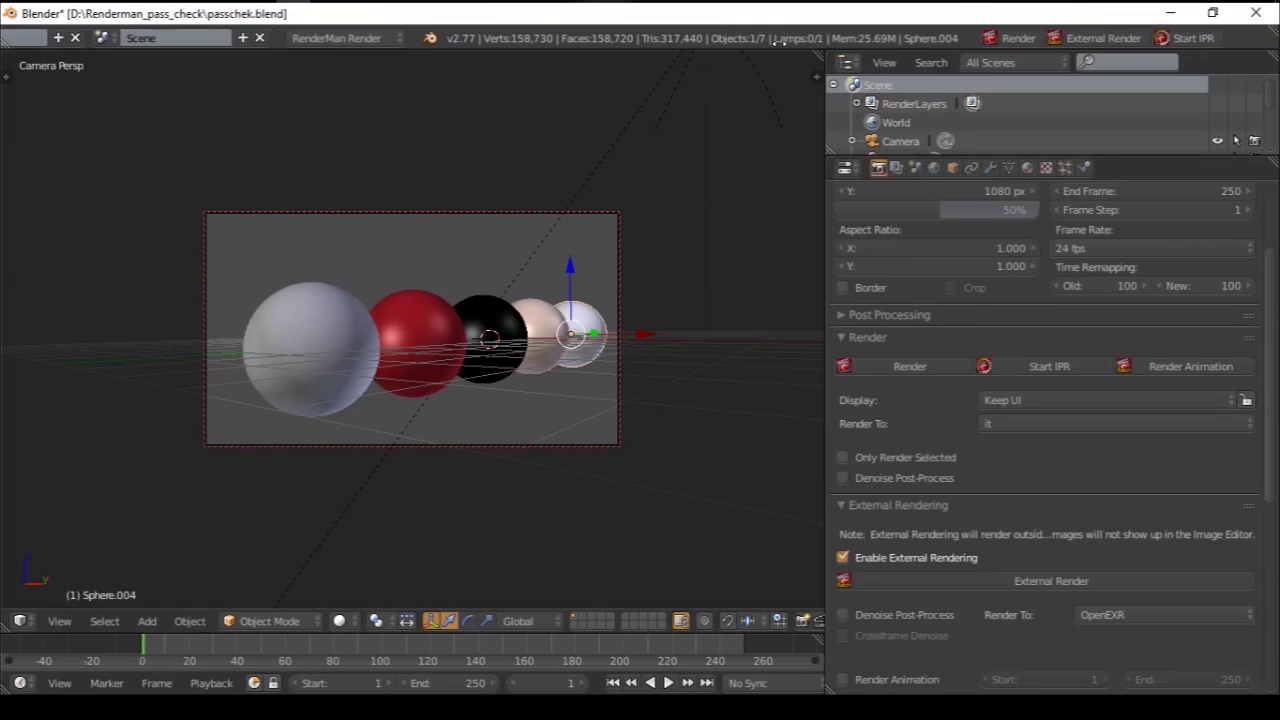
click(1189, 38)
click(1190, 38)
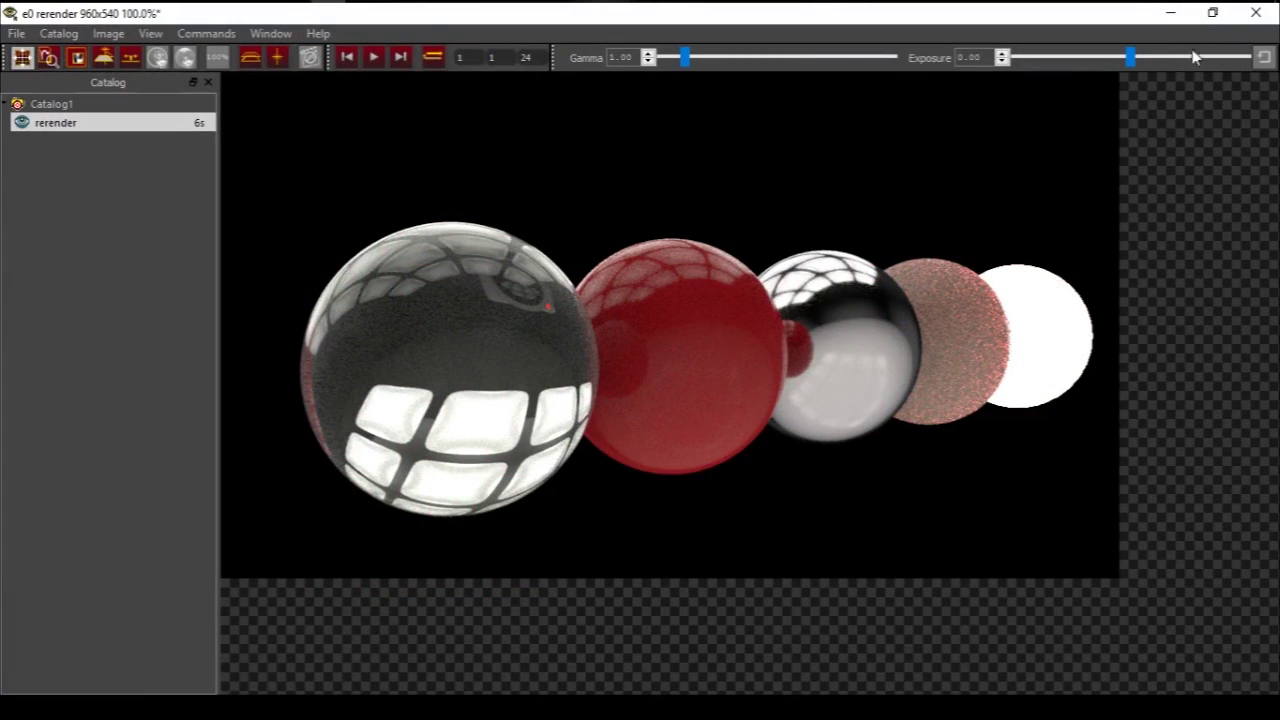
click(1256, 13)
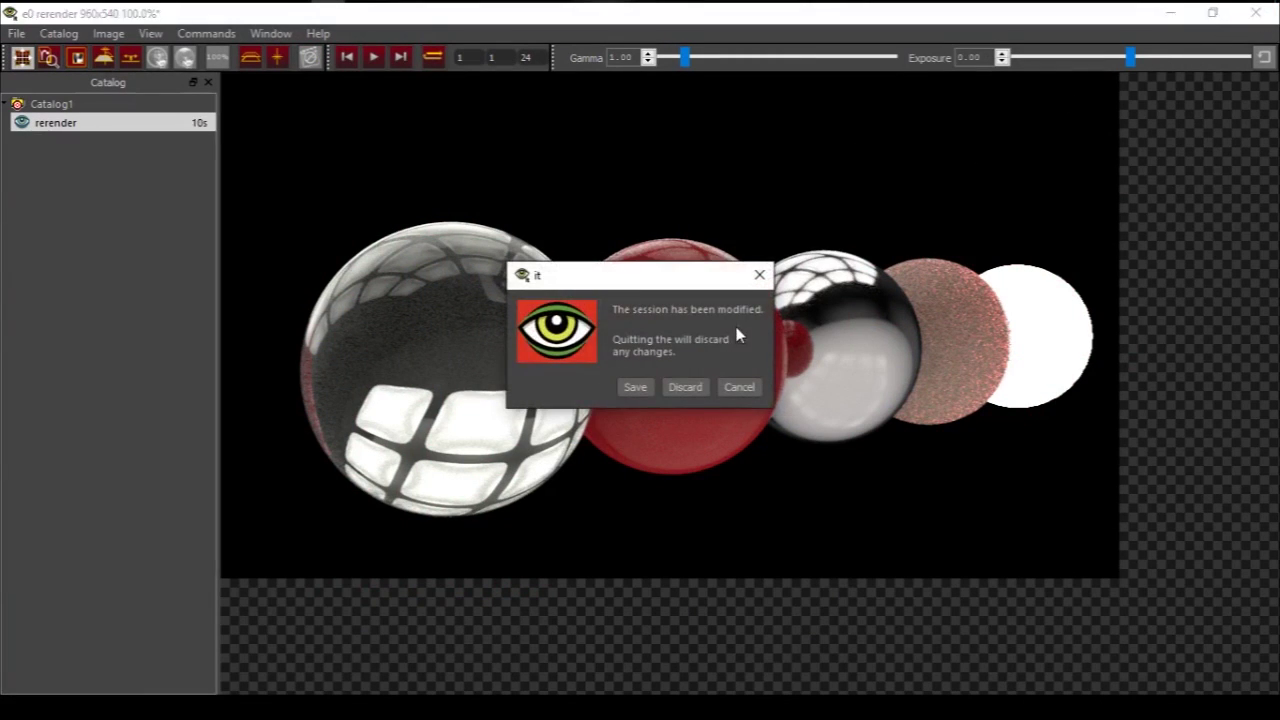
click(684, 387)
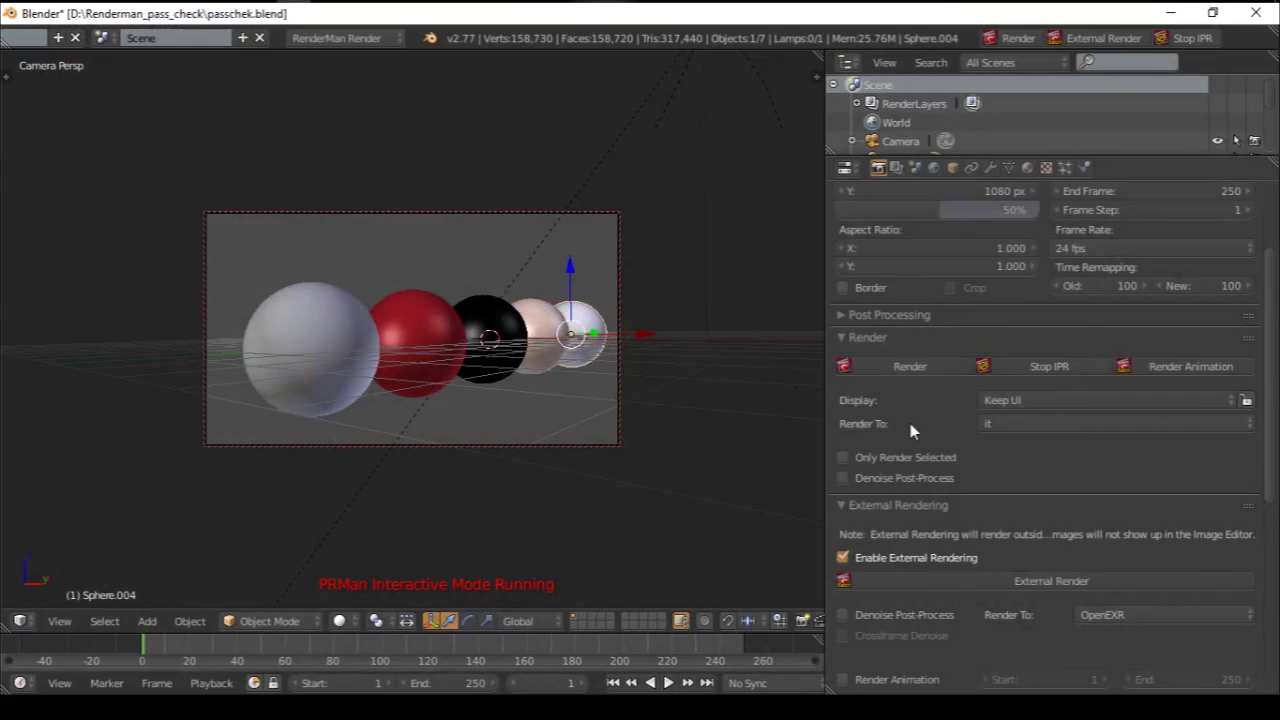
Step: Collapse the Render settings section and stop the running IPR session
scroll(910, 423, up, 3)
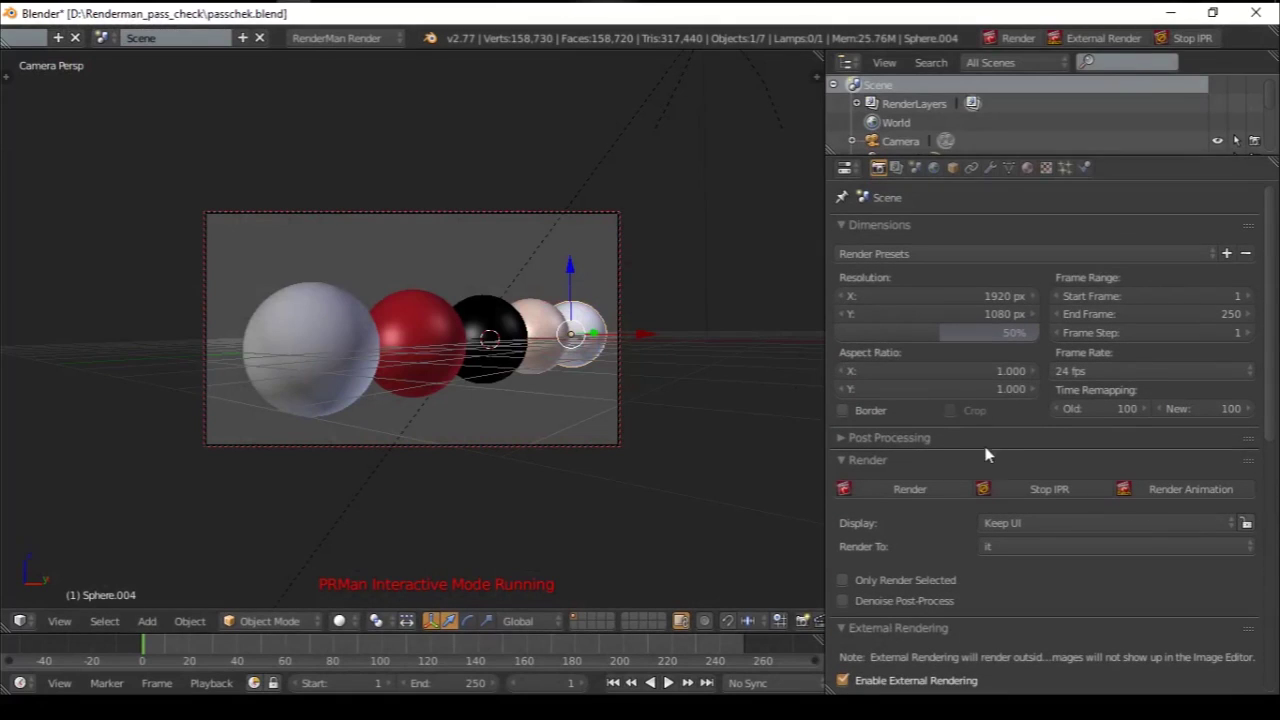
scroll(985, 455, down, 3)
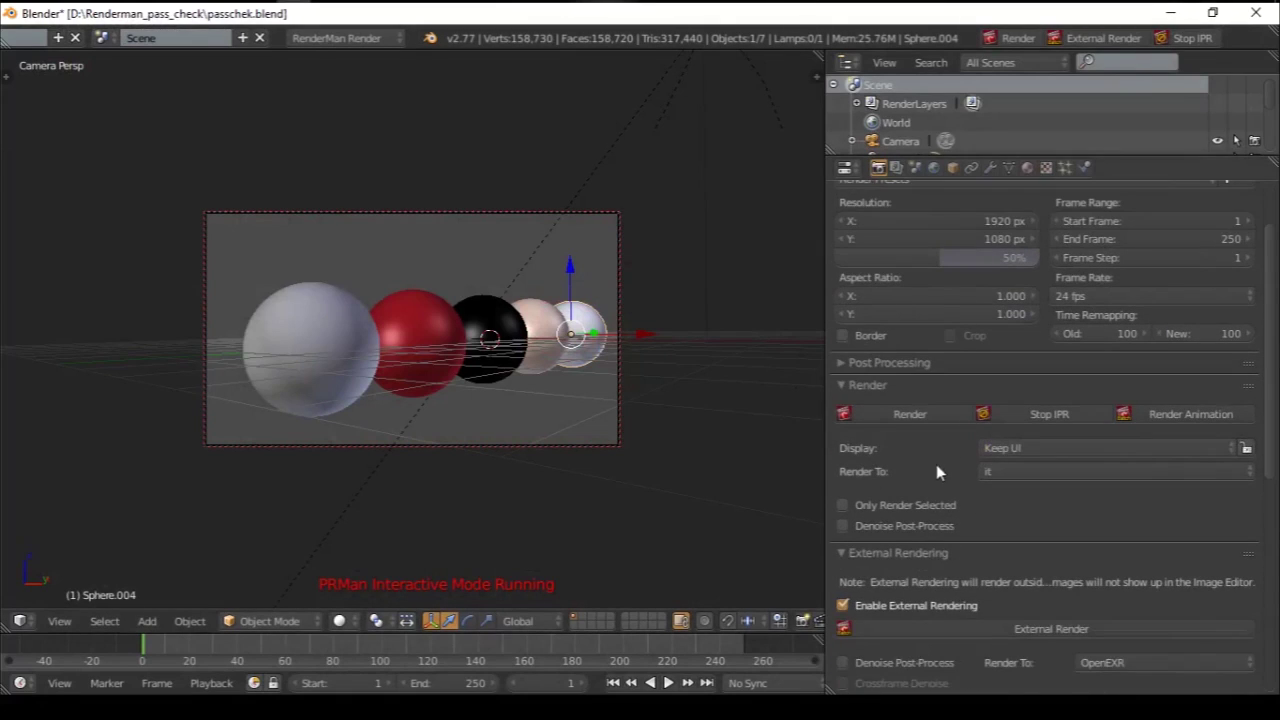
click(848, 386)
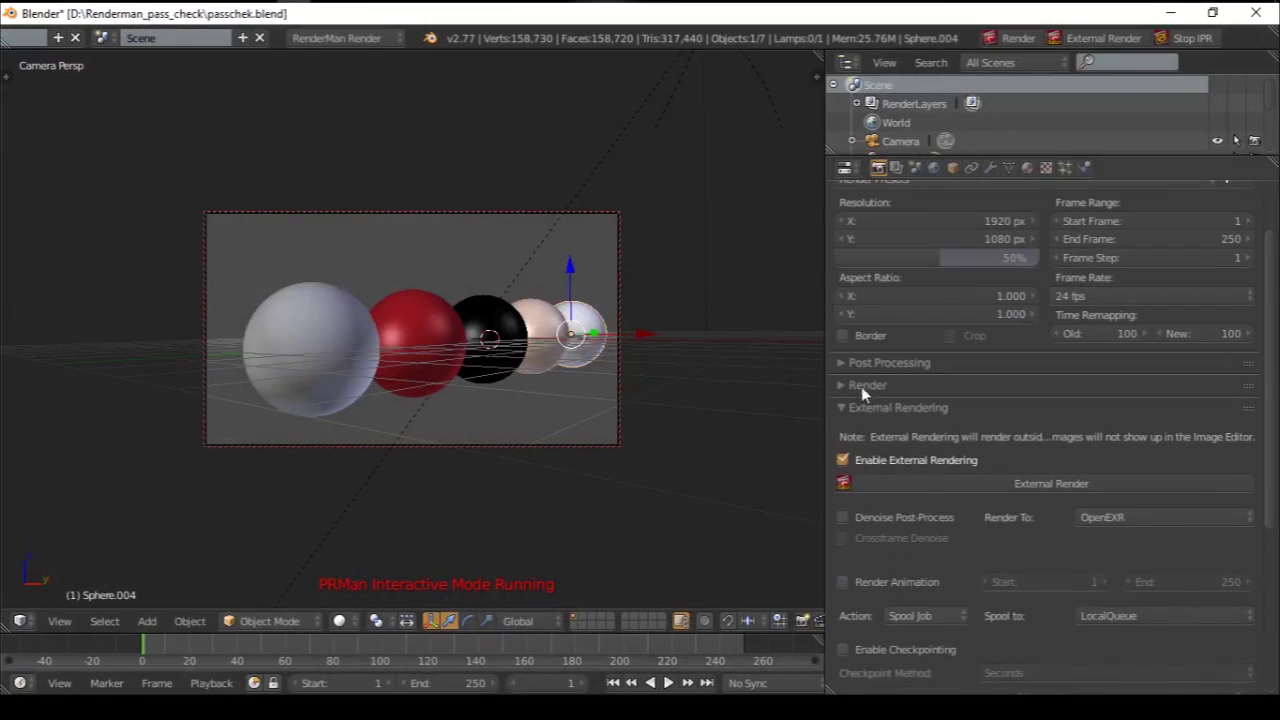
click(1190, 38)
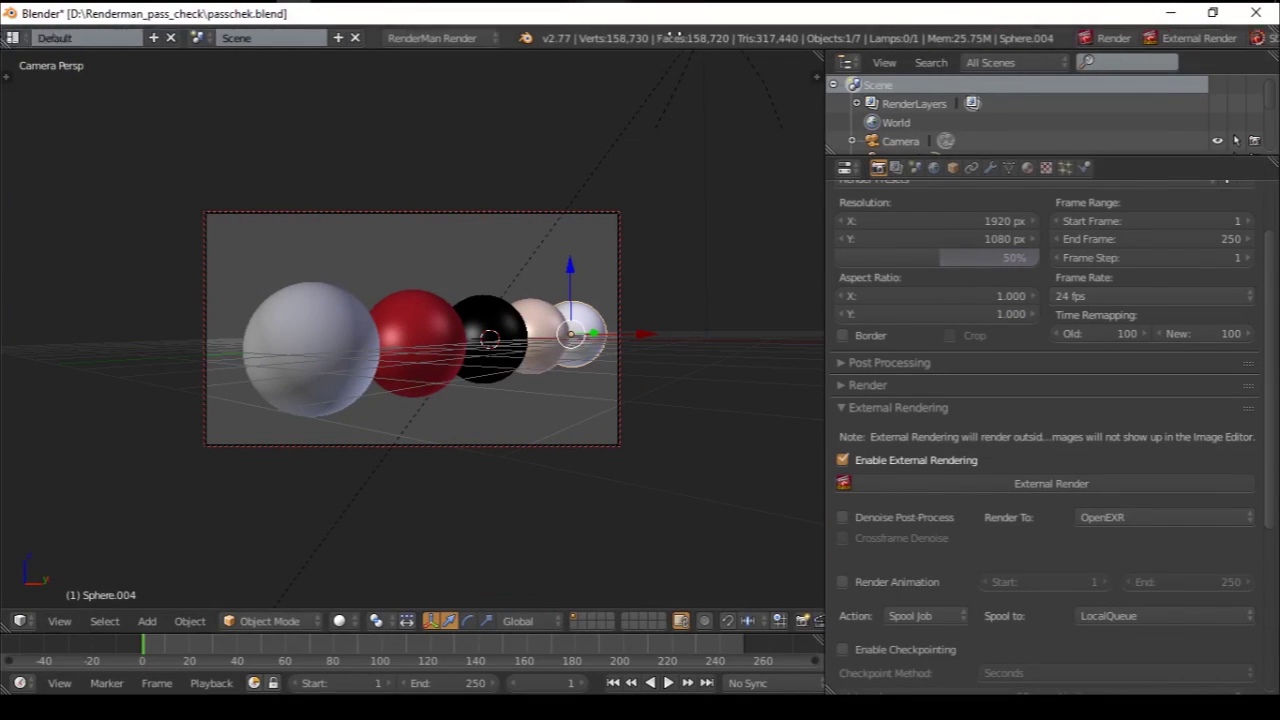
scroll(675, 36, up, 5)
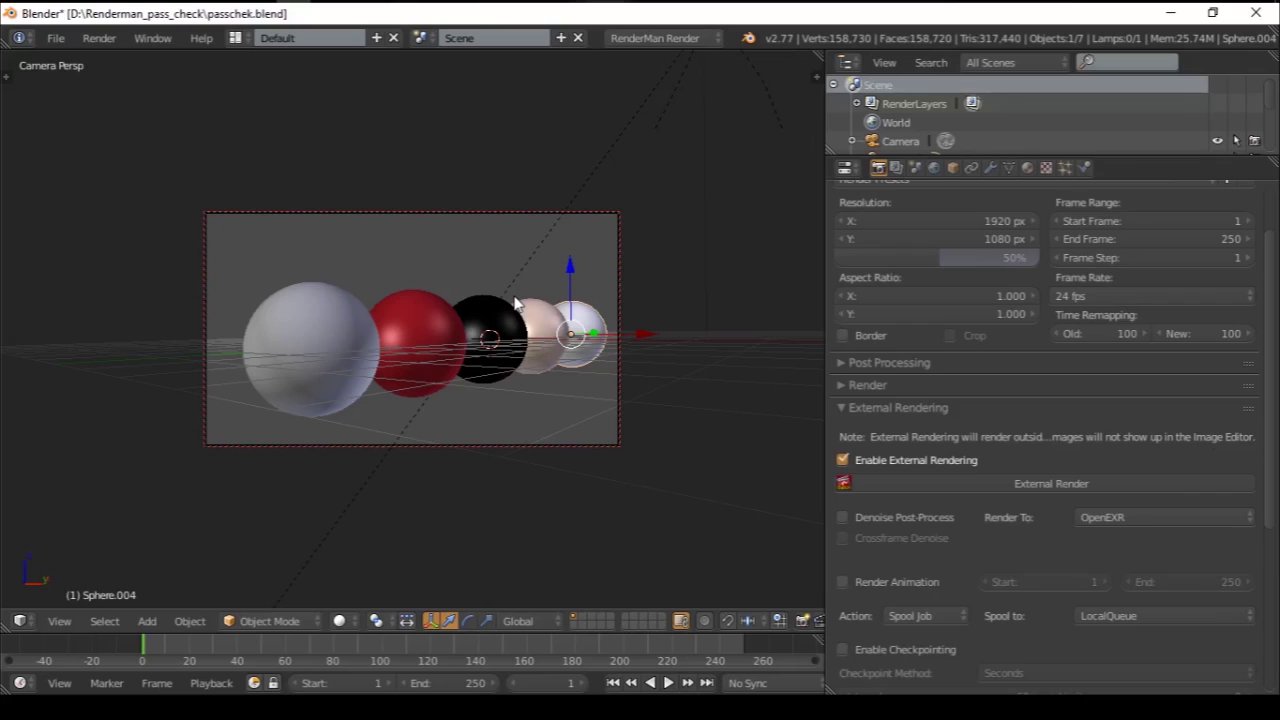
Step: Search the add-on preferences for "rend" and expand RenderMan For Blender to check its output root
key(ctrl+alt+u)
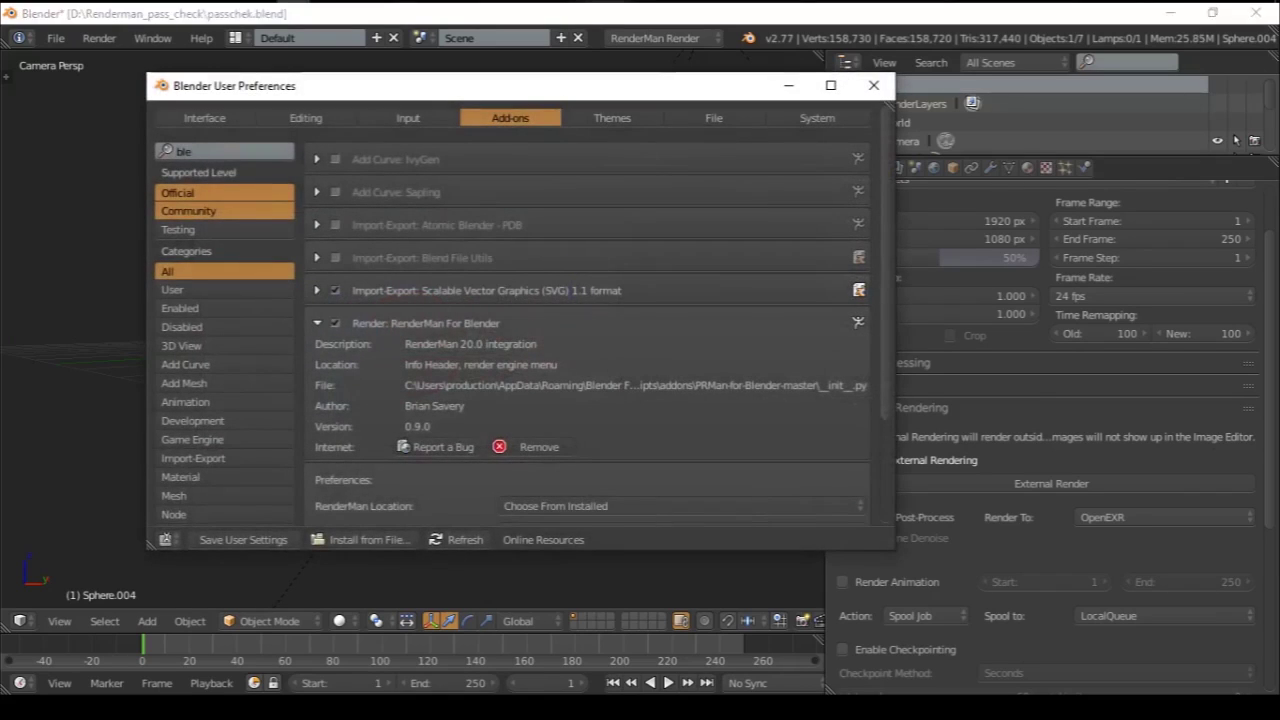
click(210, 152)
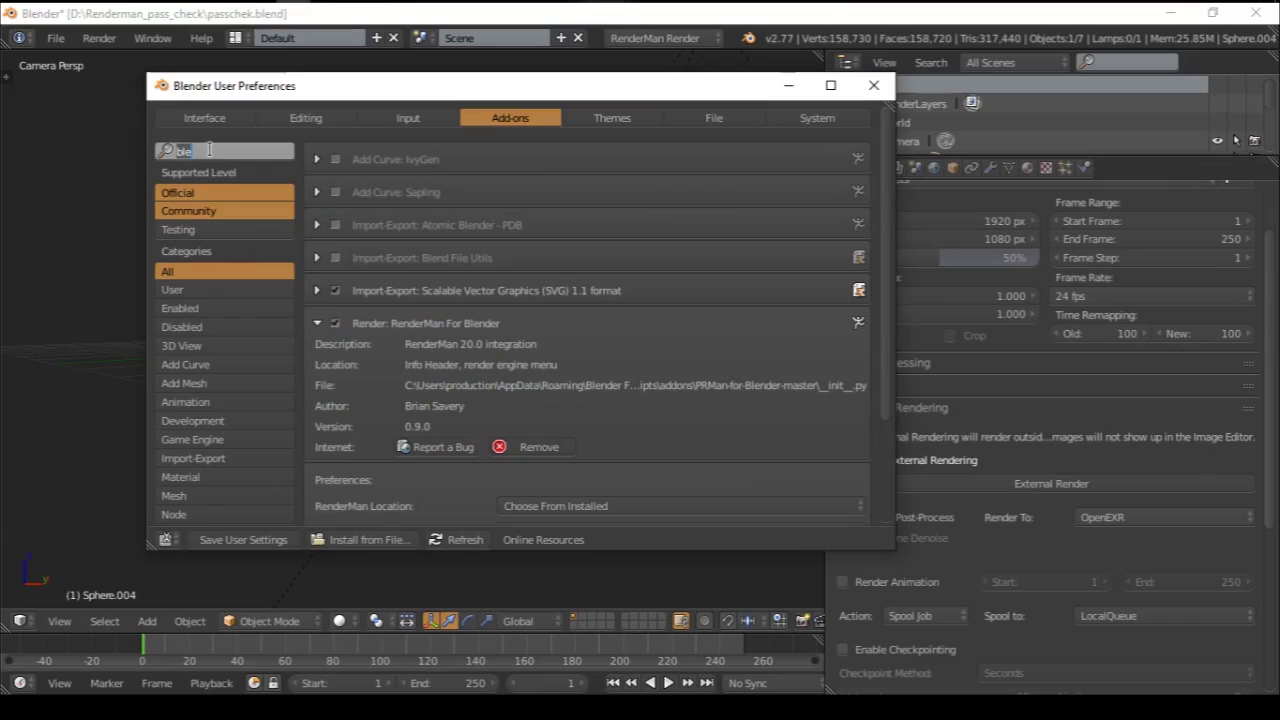
text(re)
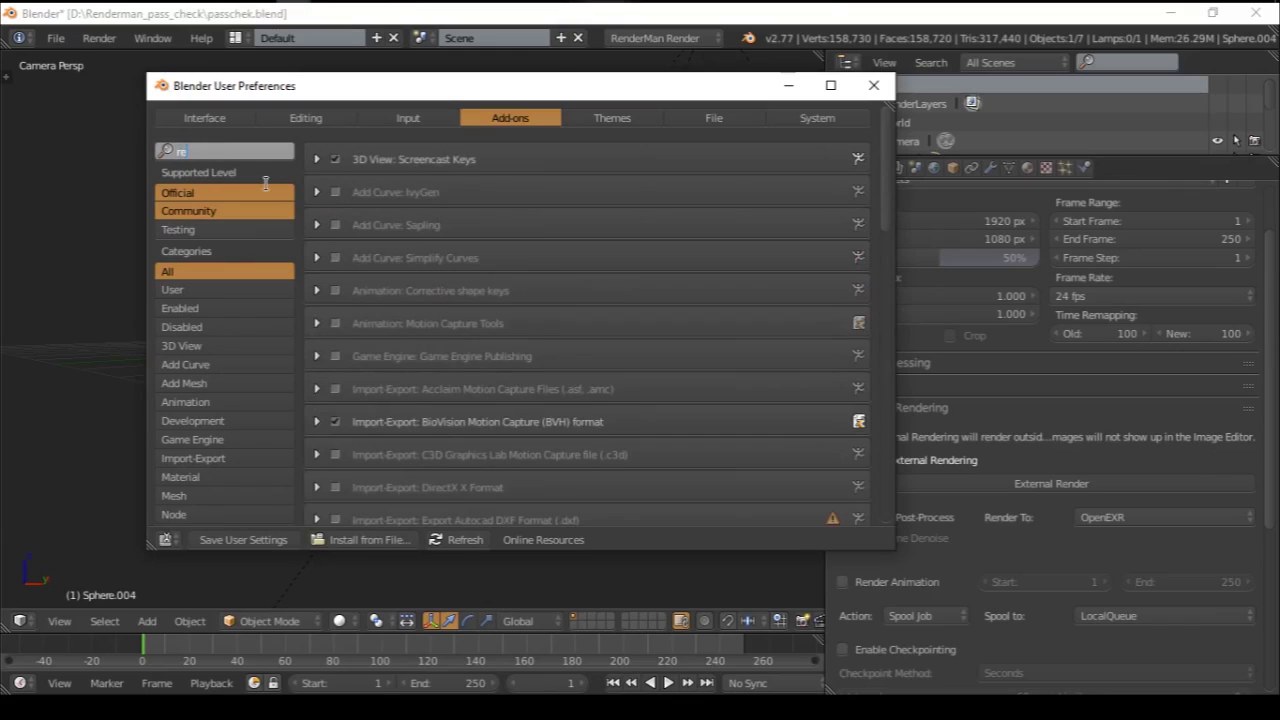
text(nd)
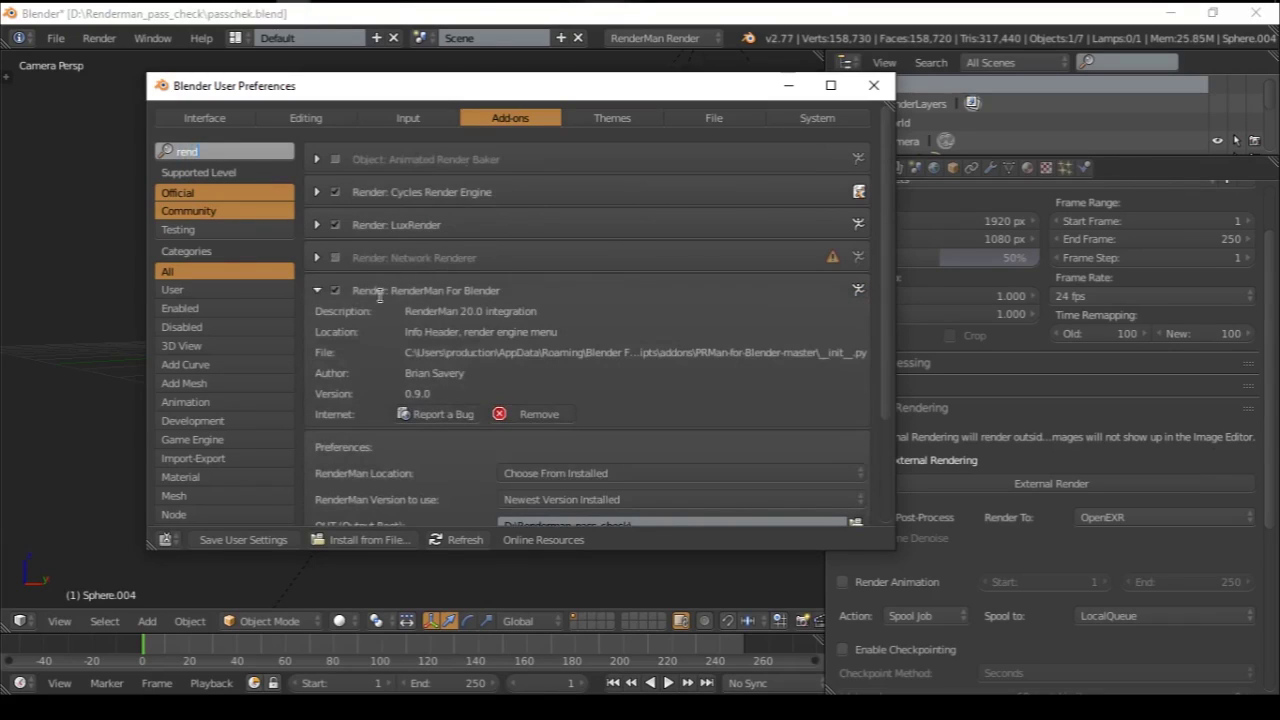
click(317, 290)
click(317, 290)
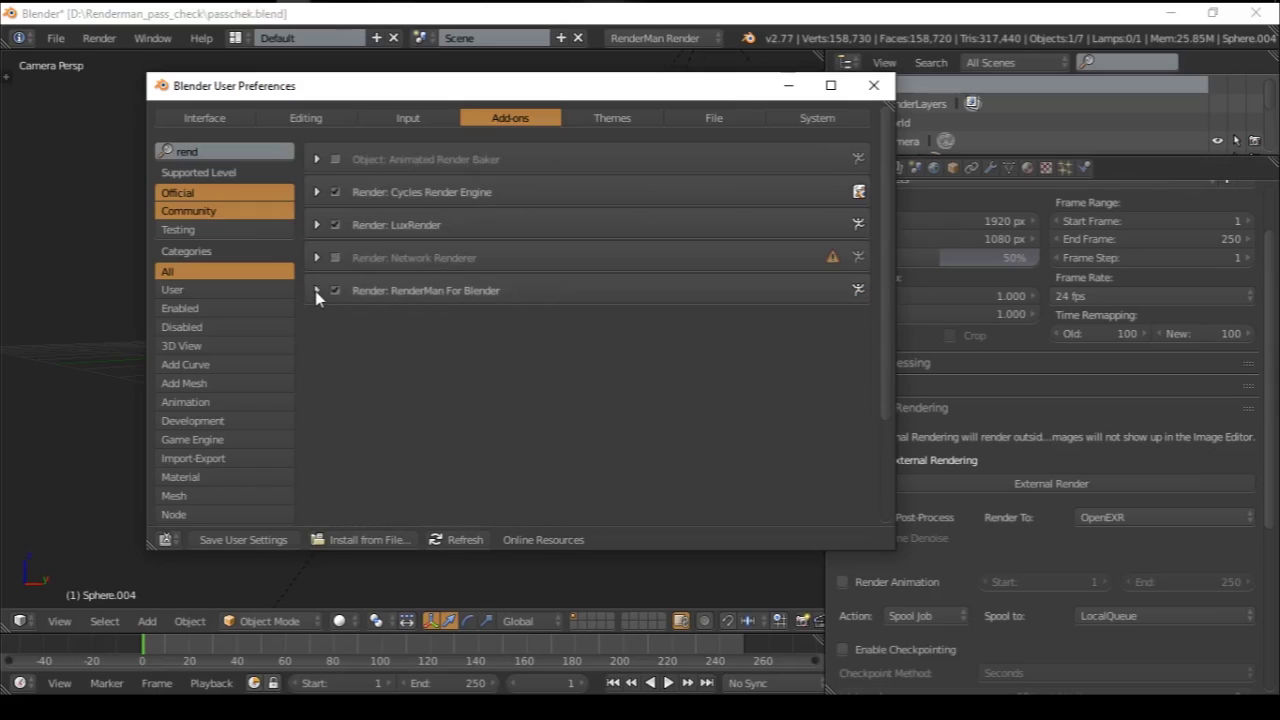
click(315, 291)
scroll(755, 391, down, 4)
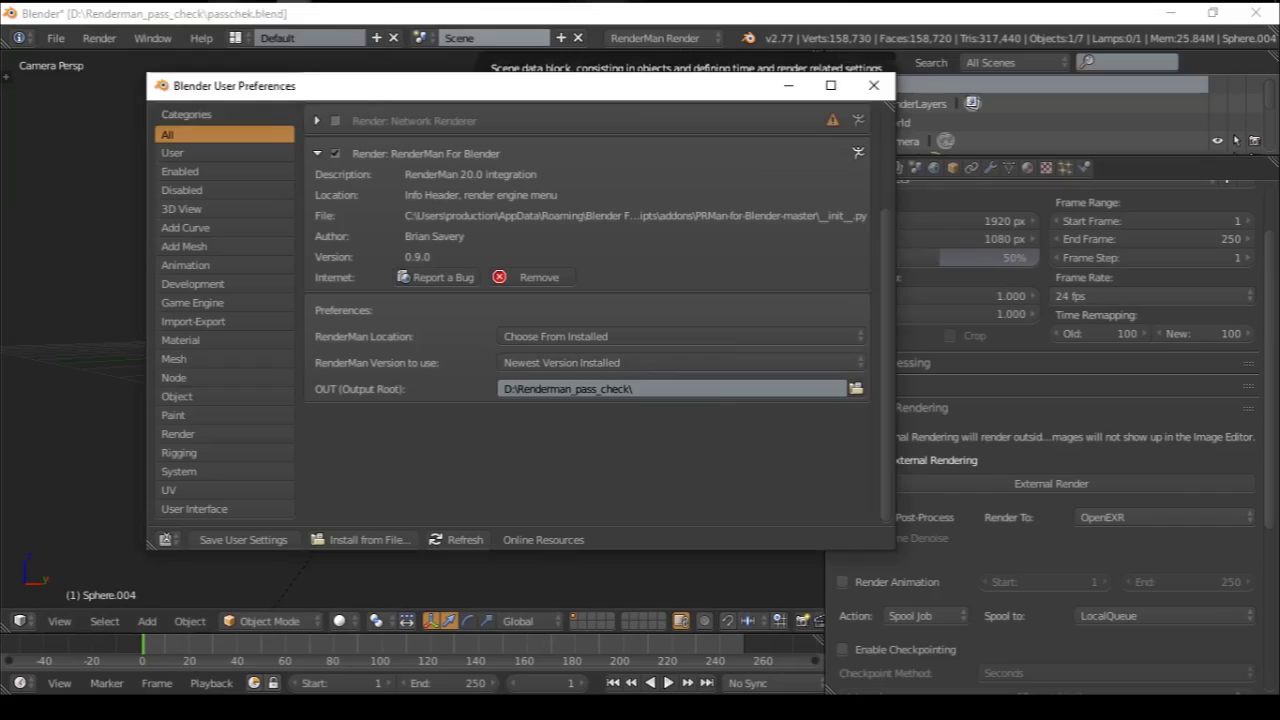
Step: Switch to File Explorer to look at the Renderman_pass_check folder, and return to the Blender preferences
mouse_move(190, 2)
click(235, 60)
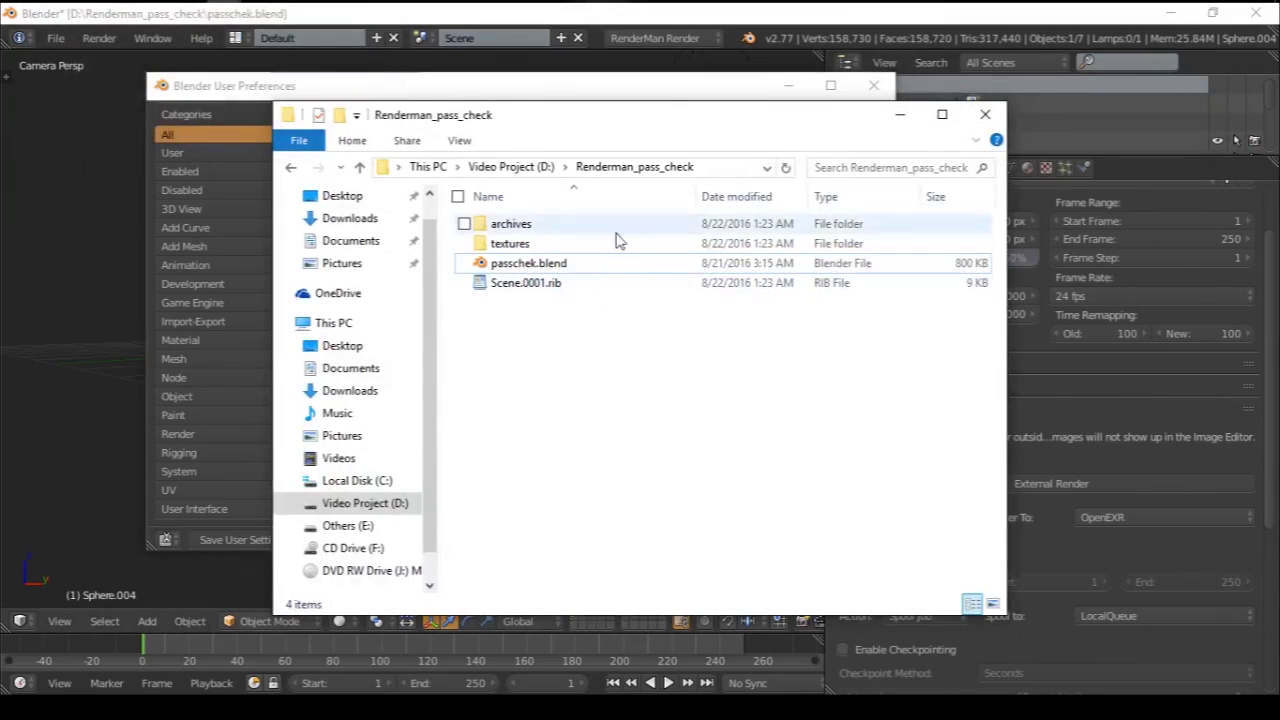
click(902, 126)
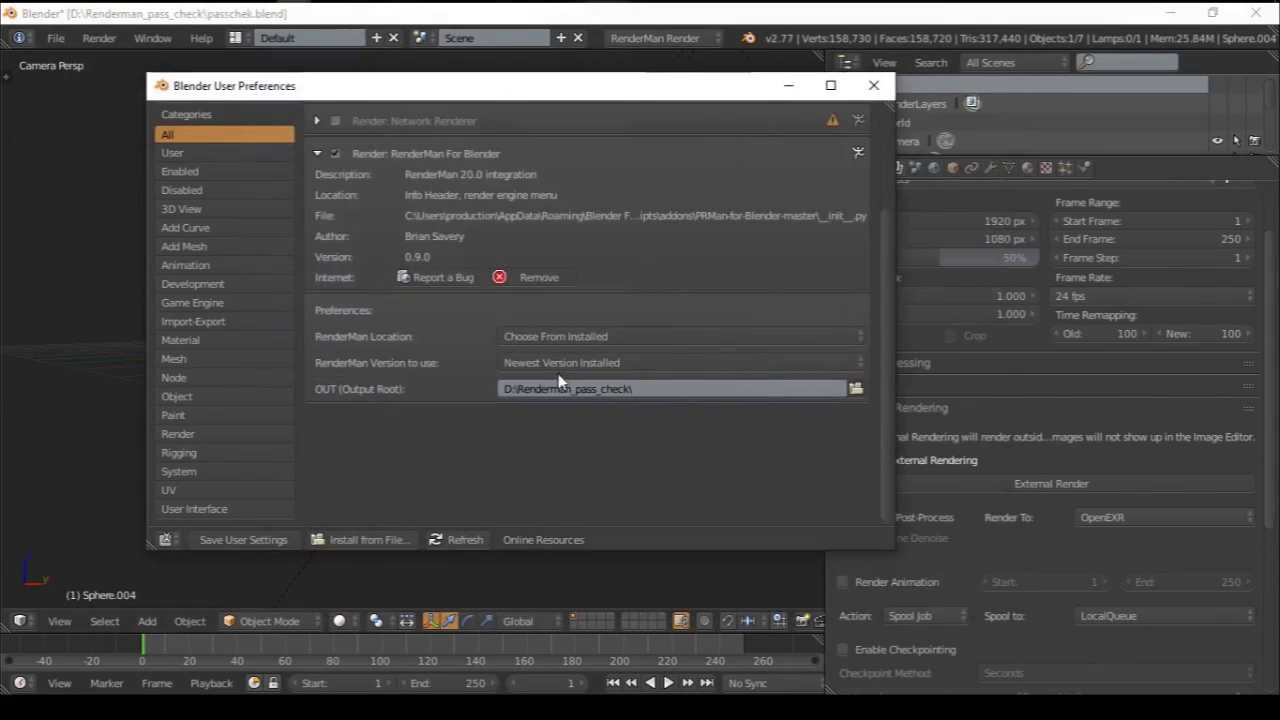
Step: Browse the RenderMan output root folder without changing it, then save the user settings and close the preferences
click(856, 390)
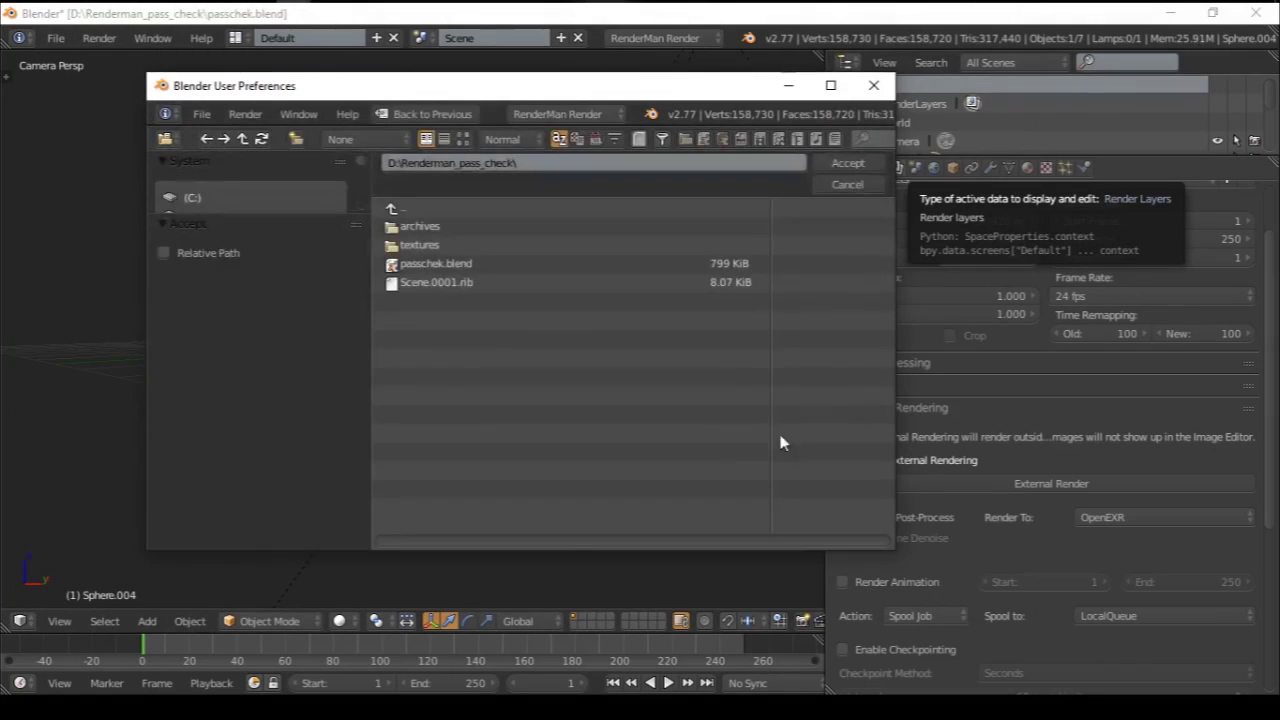
click(845, 186)
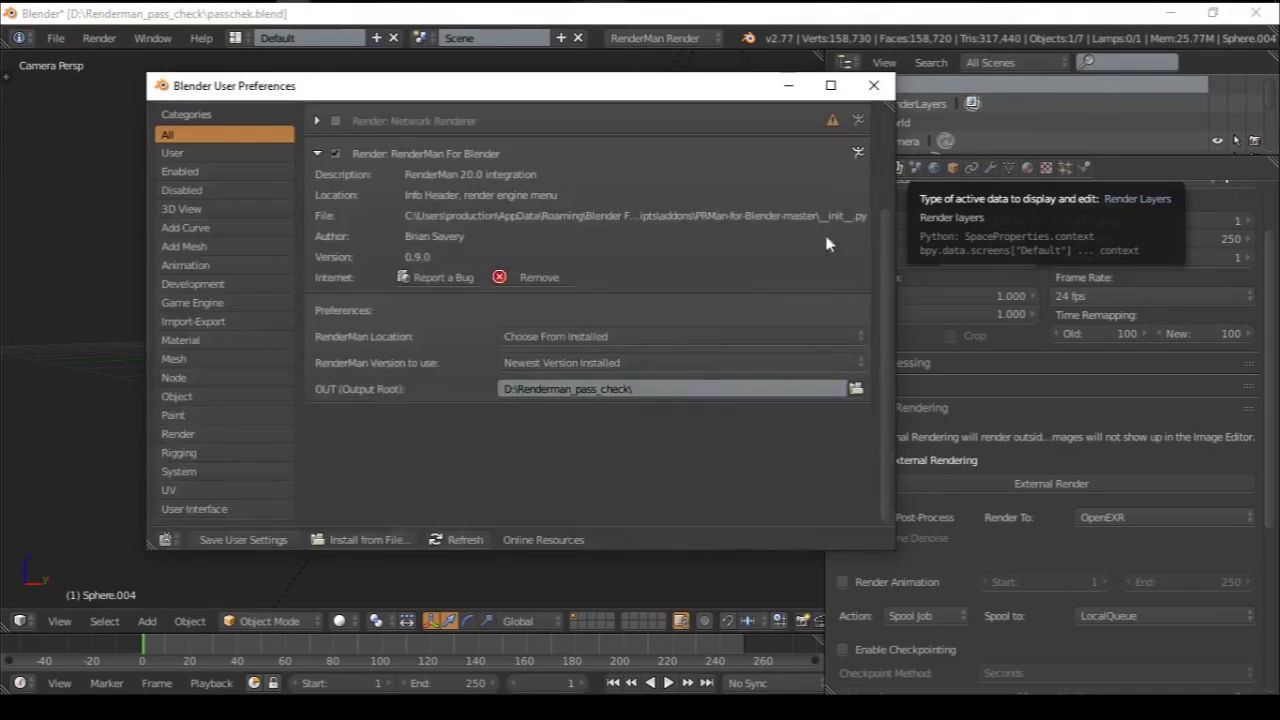
click(245, 539)
click(873, 85)
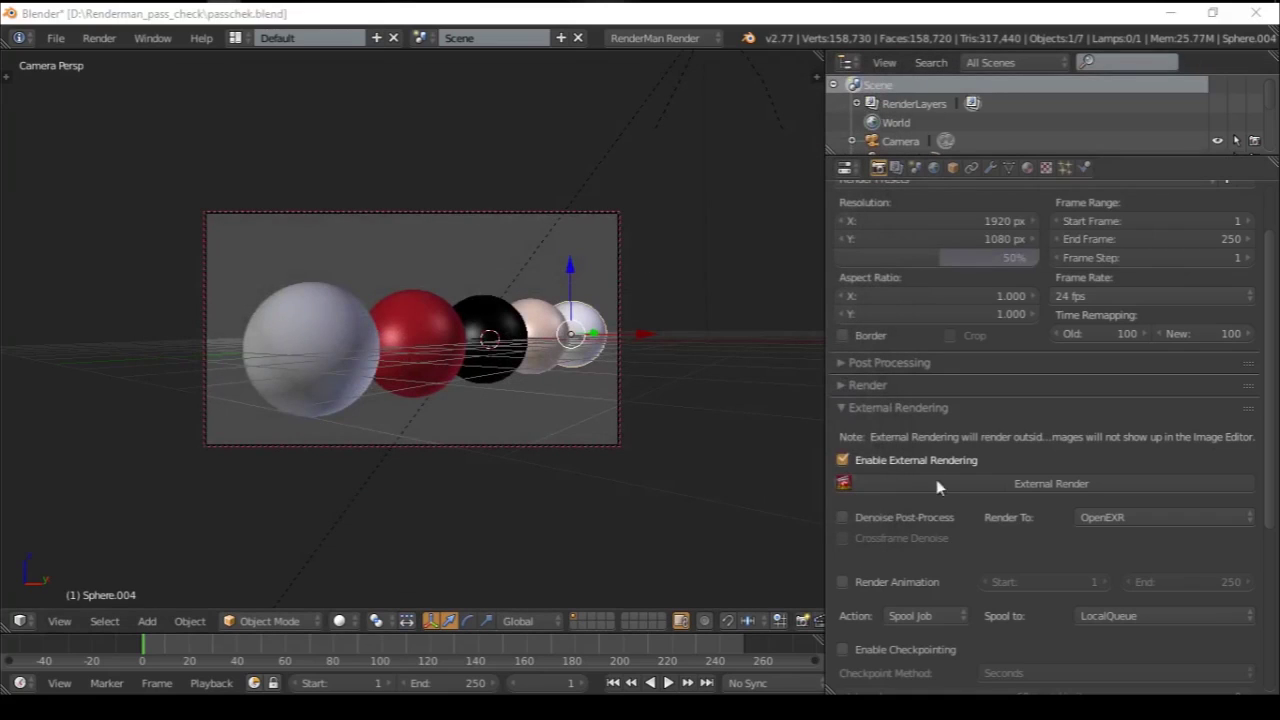
Step: Choose Spool Job as the action in the external rendering options
scroll(965, 523, down, 2)
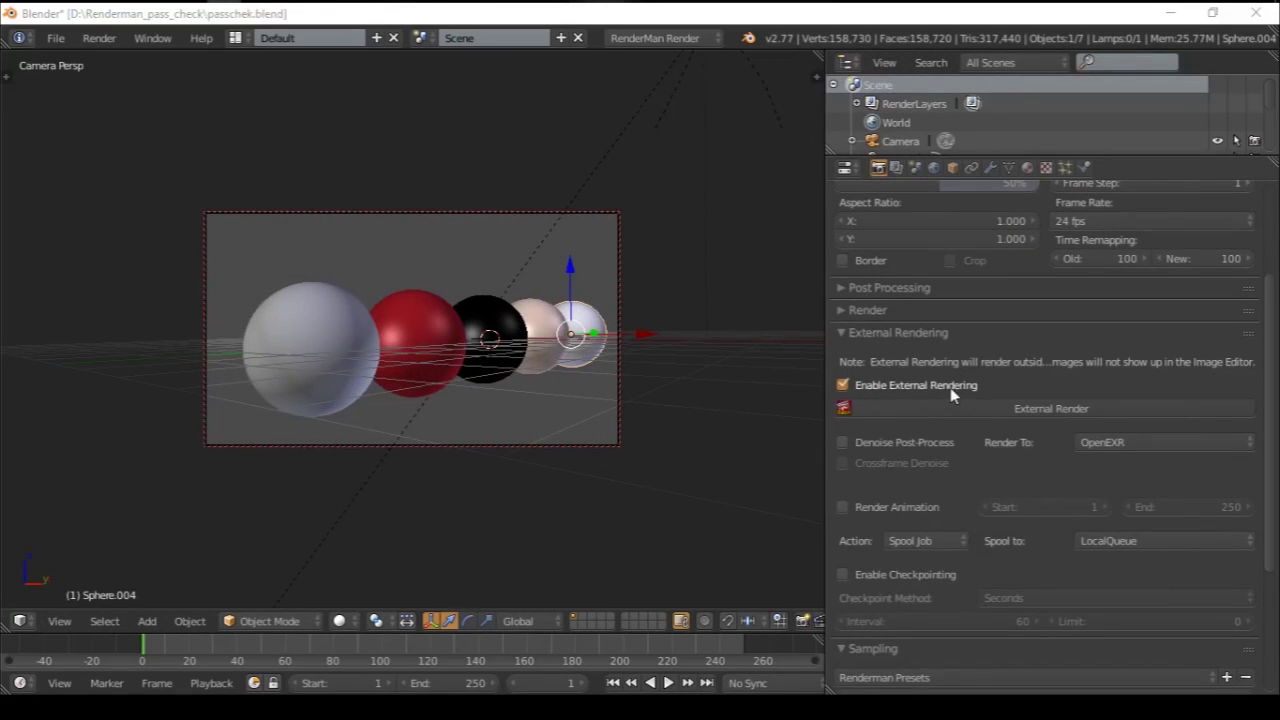
scroll(1000, 460, down, 1)
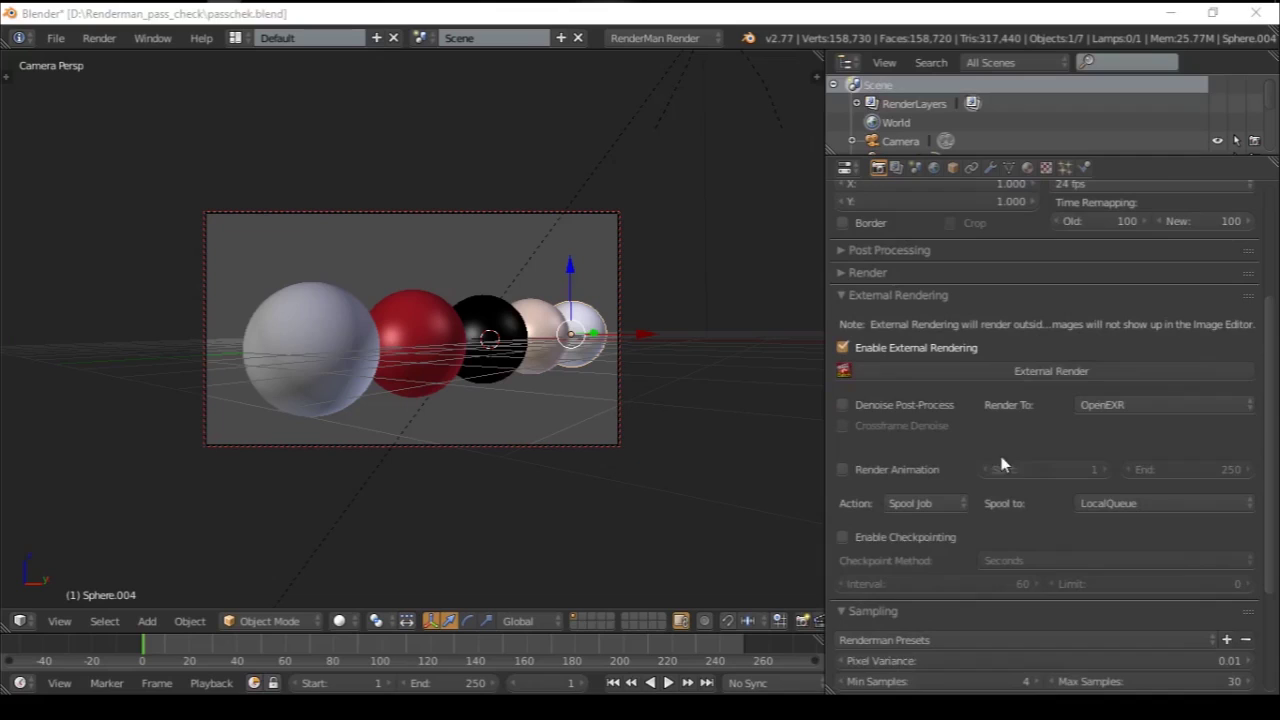
scroll(985, 440, up, 1)
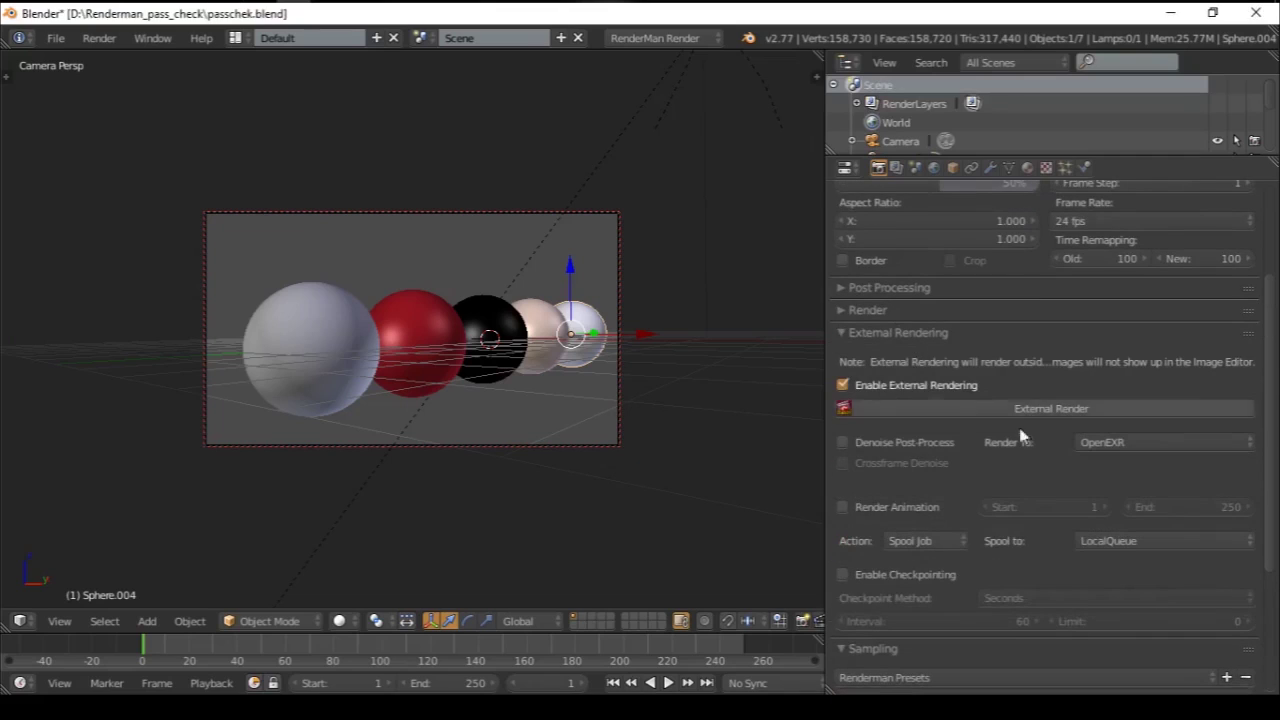
scroll(1045, 474, down, 1)
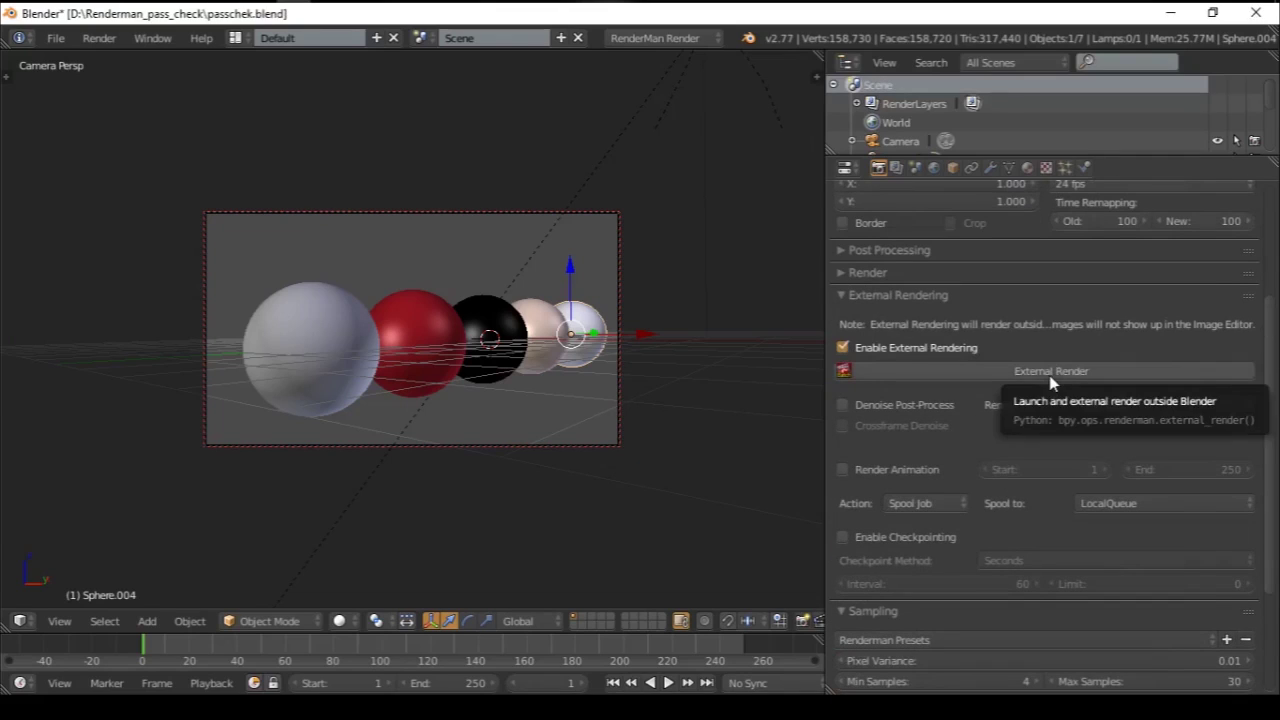
click(933, 506)
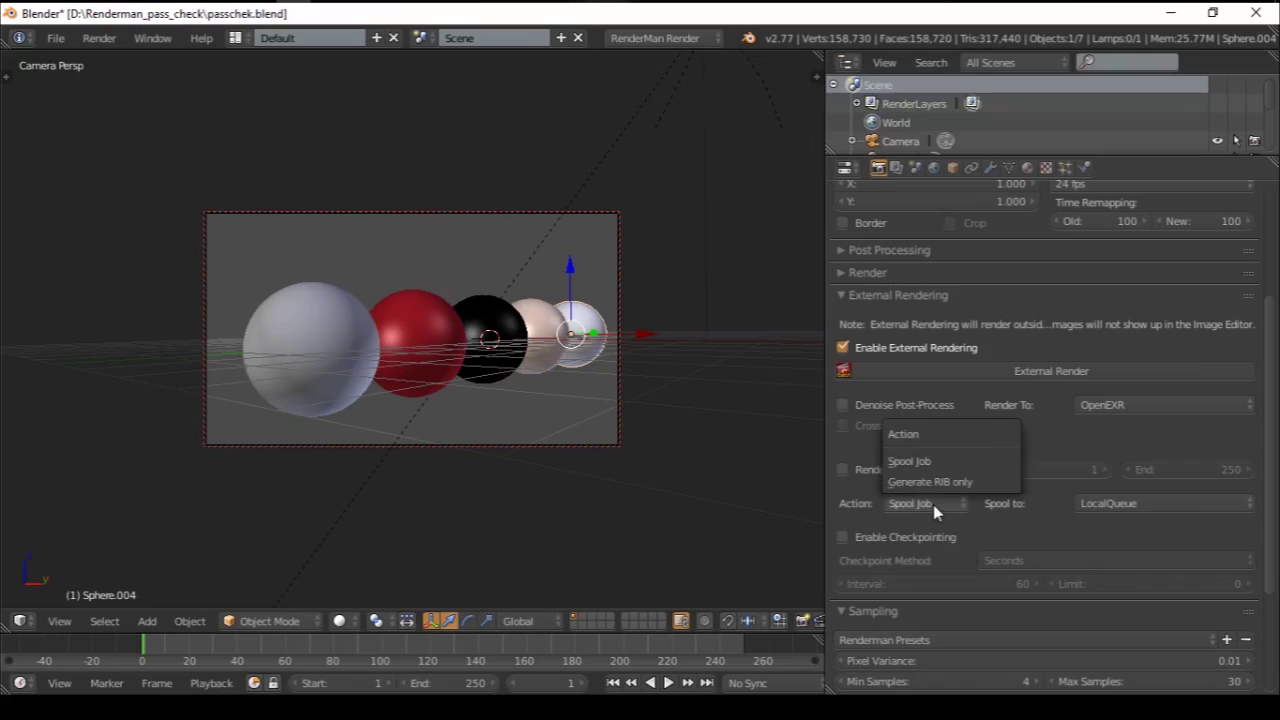
click(934, 462)
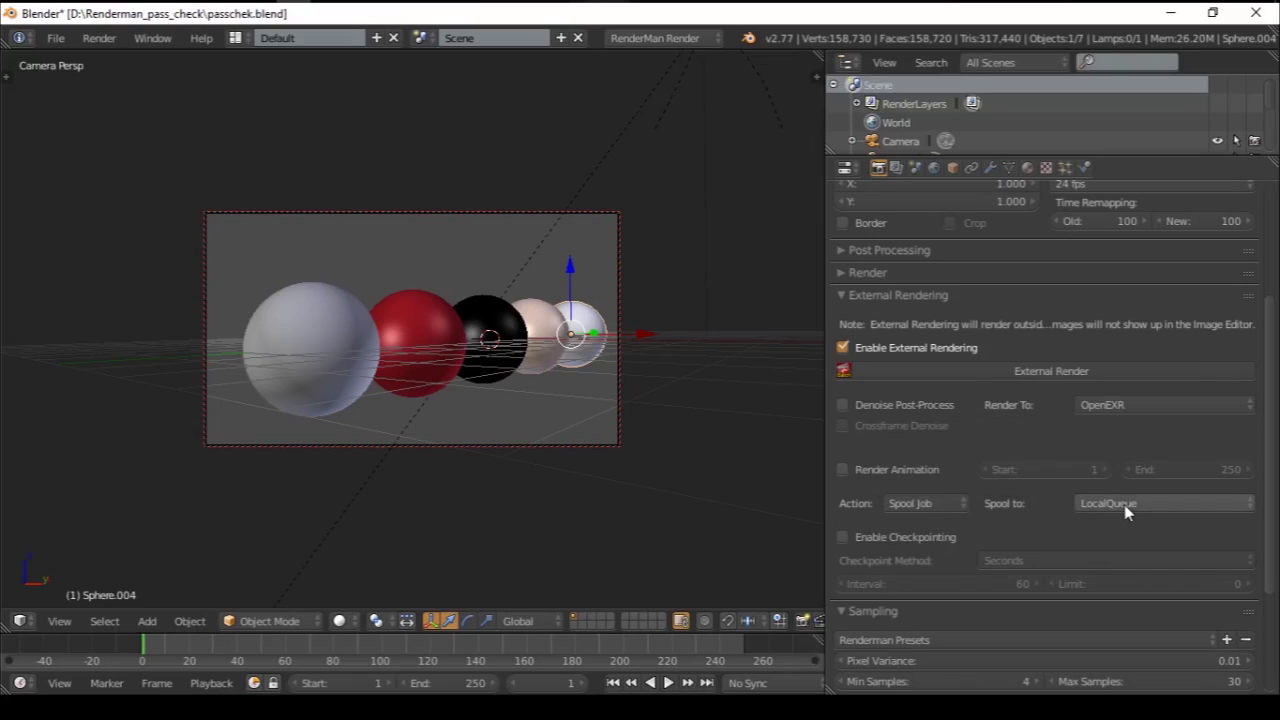
Step: Set the external render to spool to LocalQueue, start it, and move the job queue window aside
click(1126, 505)
click(1128, 481)
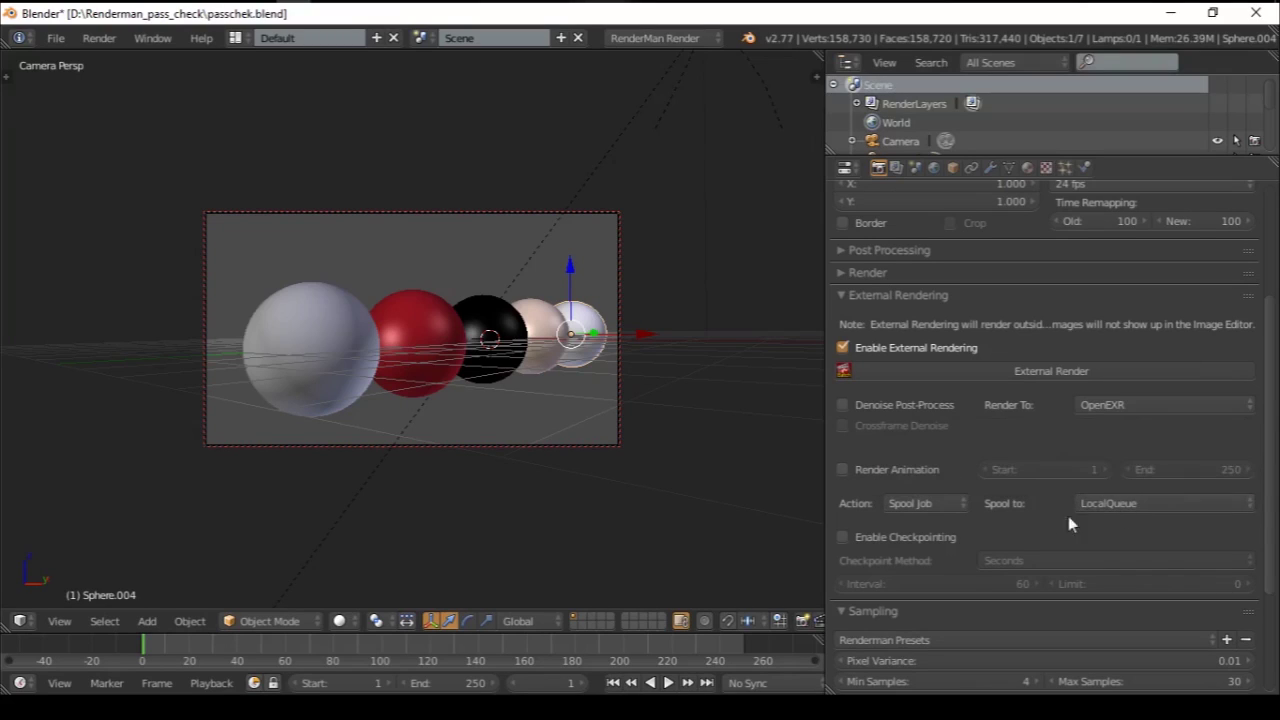
click(1001, 371)
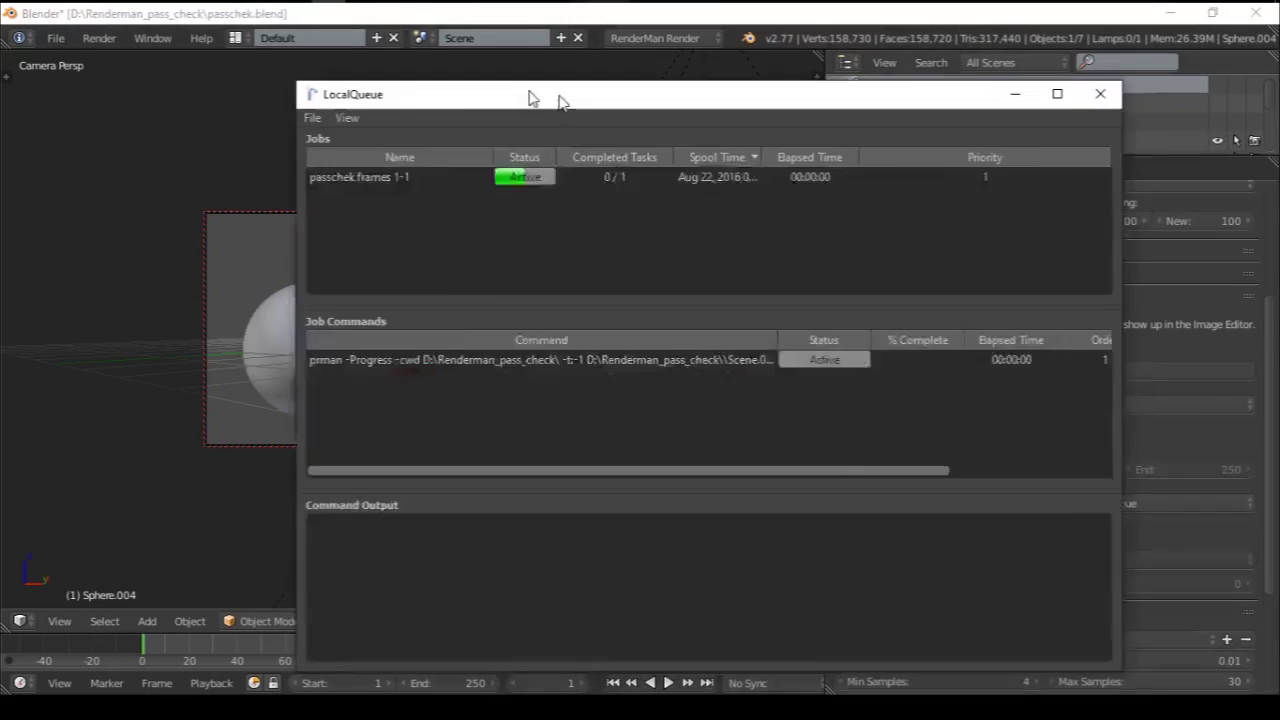
drag(557, 95, 357, 63)
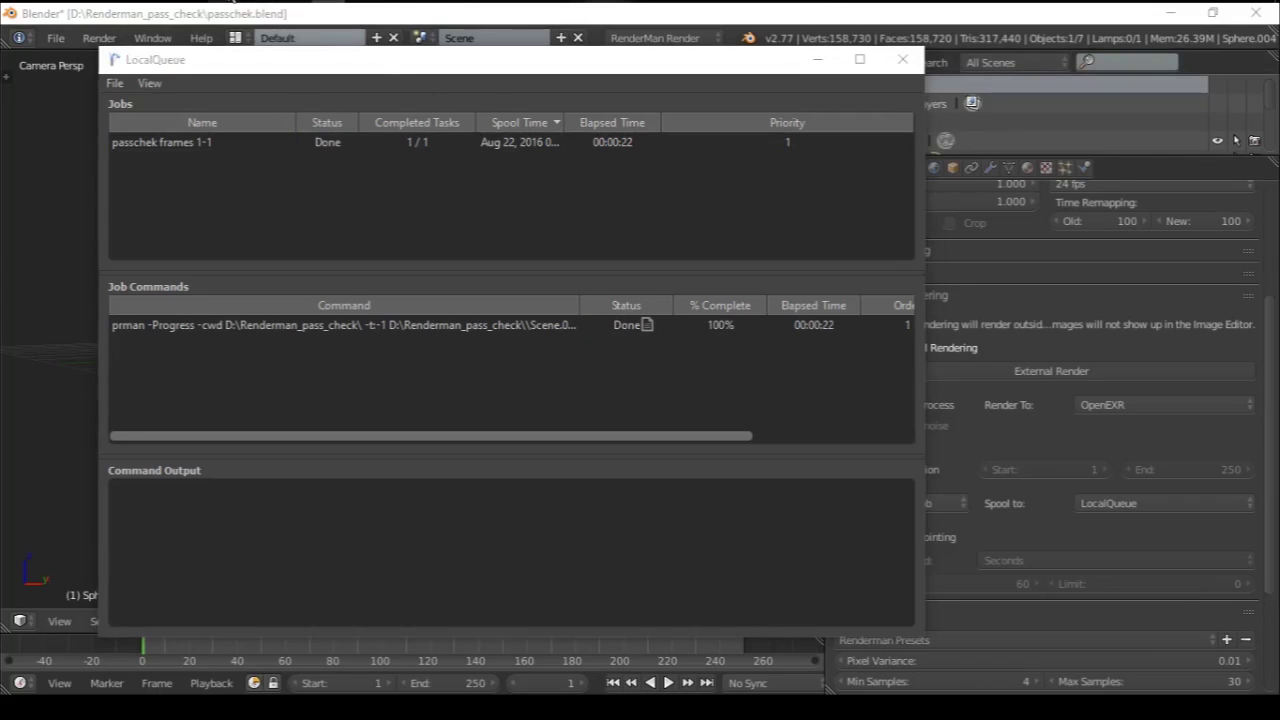
Step: Switch to File Explorer and look into the textures and images folders inside Renderman_pass_check
click(300, 60)
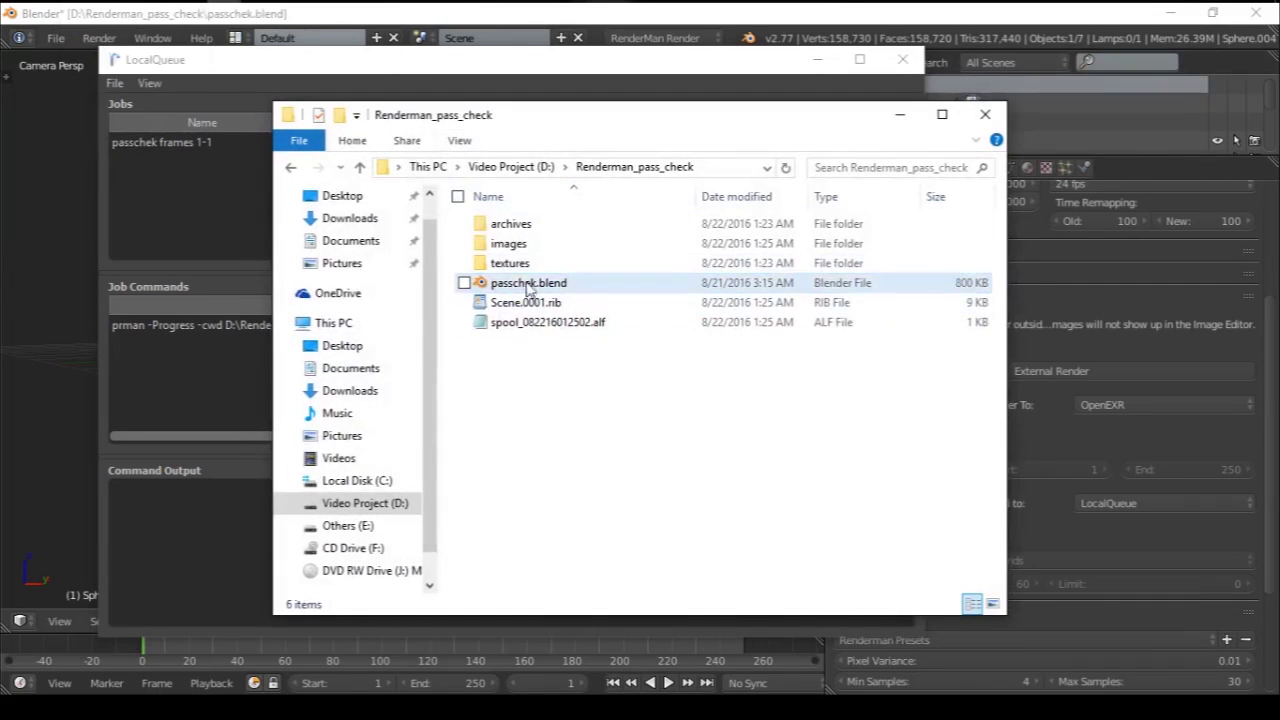
double_click(490, 263)
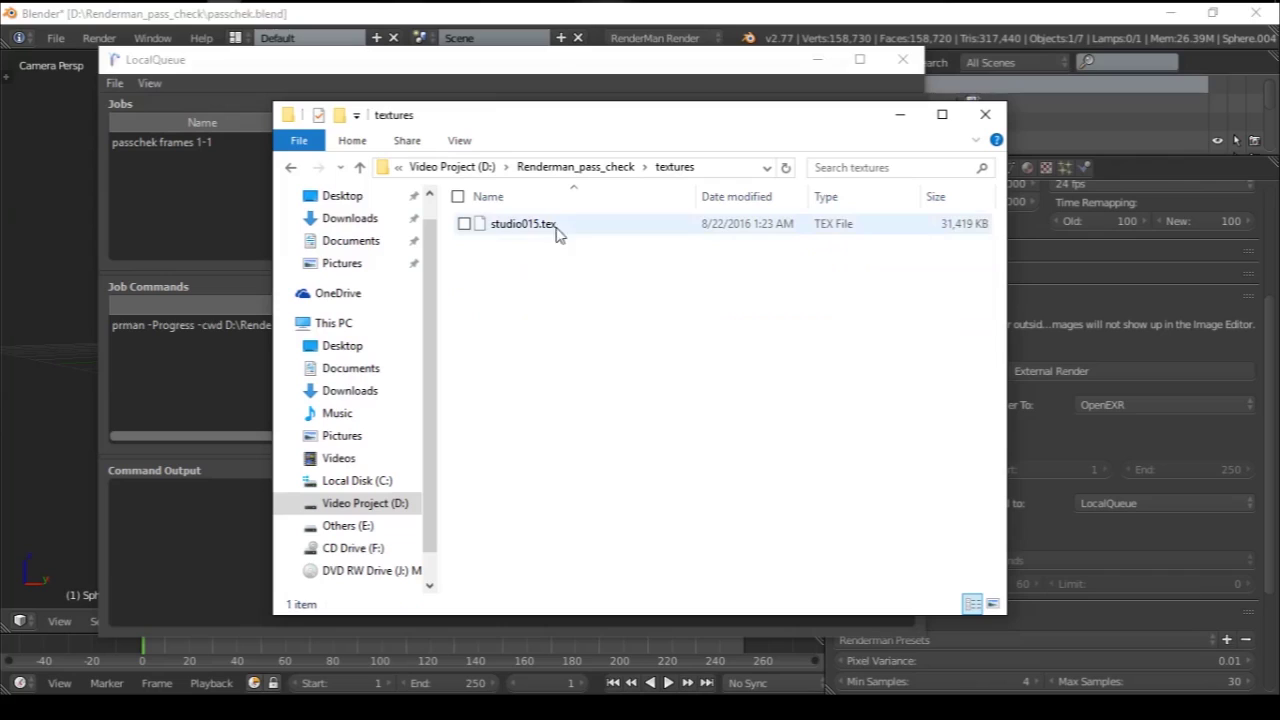
click(557, 232)
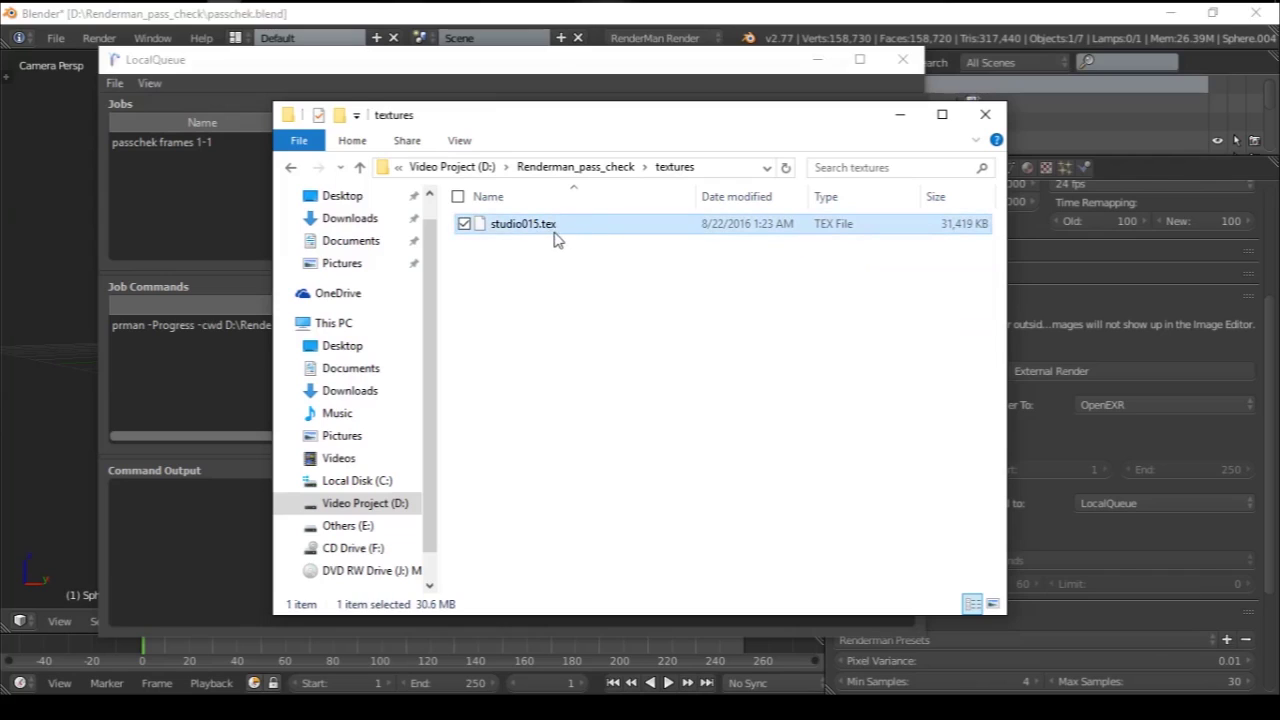
click(545, 167)
click(525, 245)
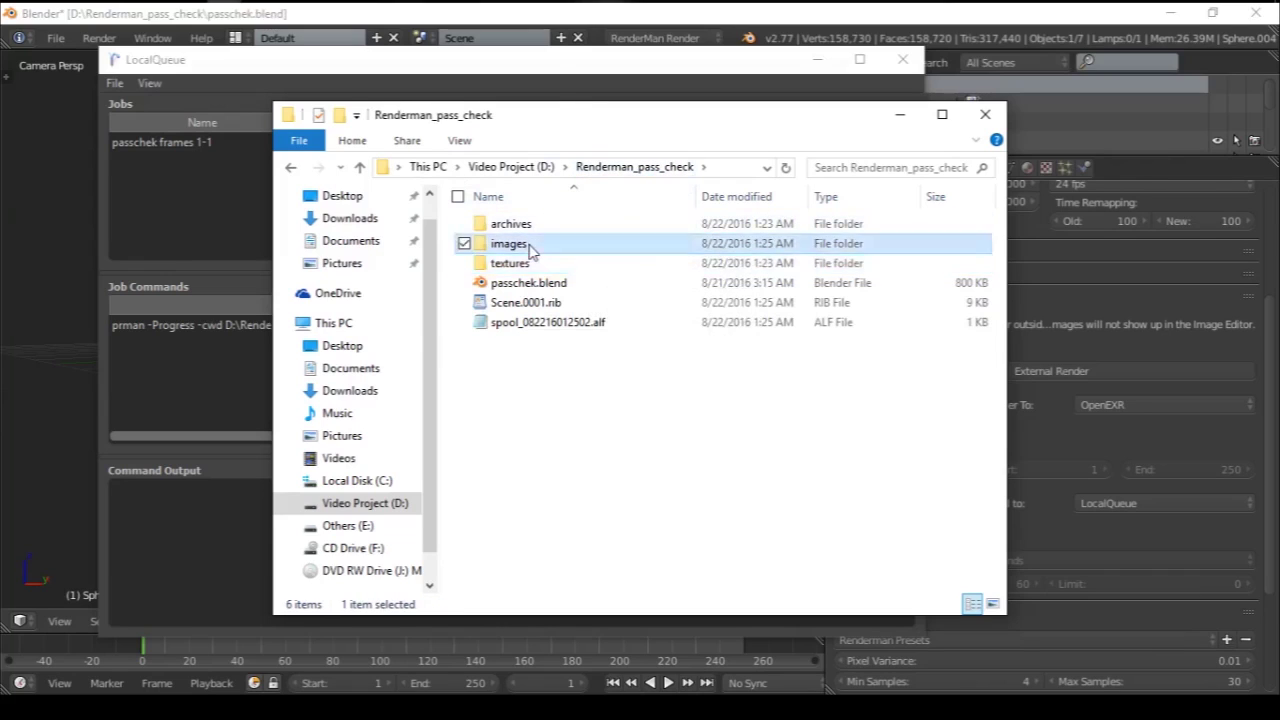
double_click(530, 250)
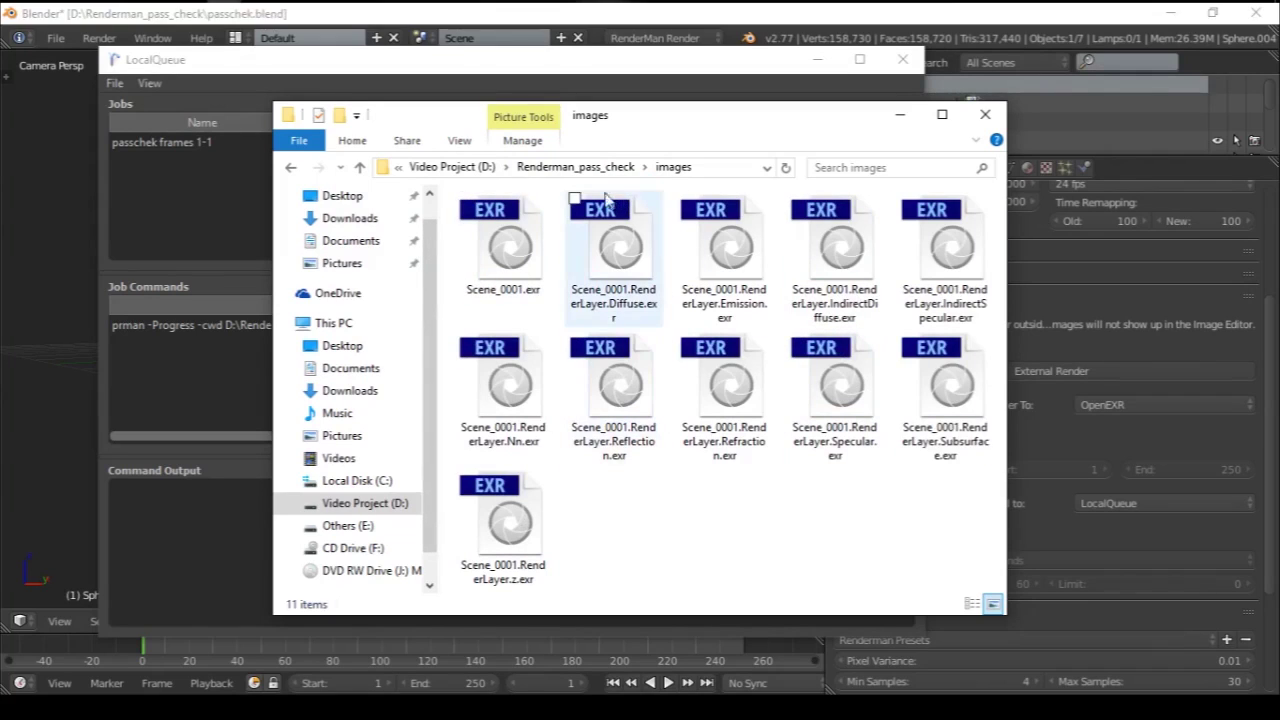
Step: Check the textures and archives folders and Scene.0001.rib in Renderman_pass_check, and return to the images folder
click(575, 167)
double_click(535, 265)
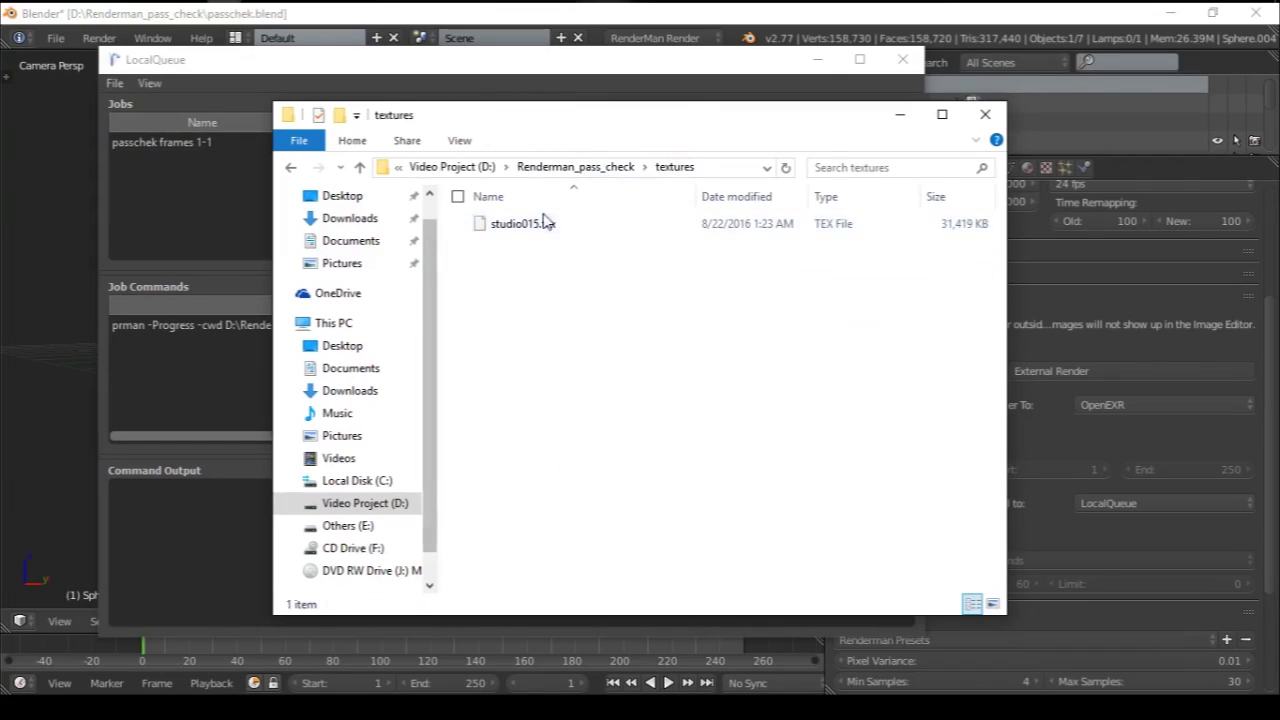
click(598, 167)
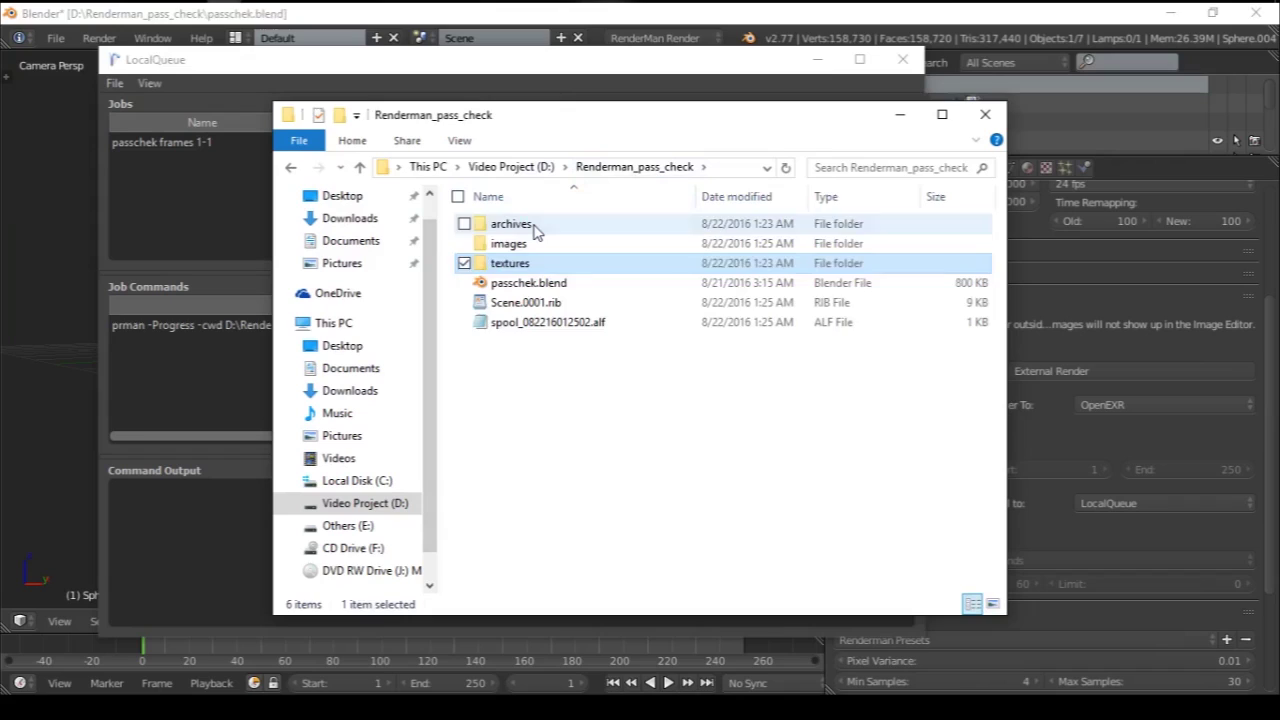
double_click(535, 228)
click(592, 167)
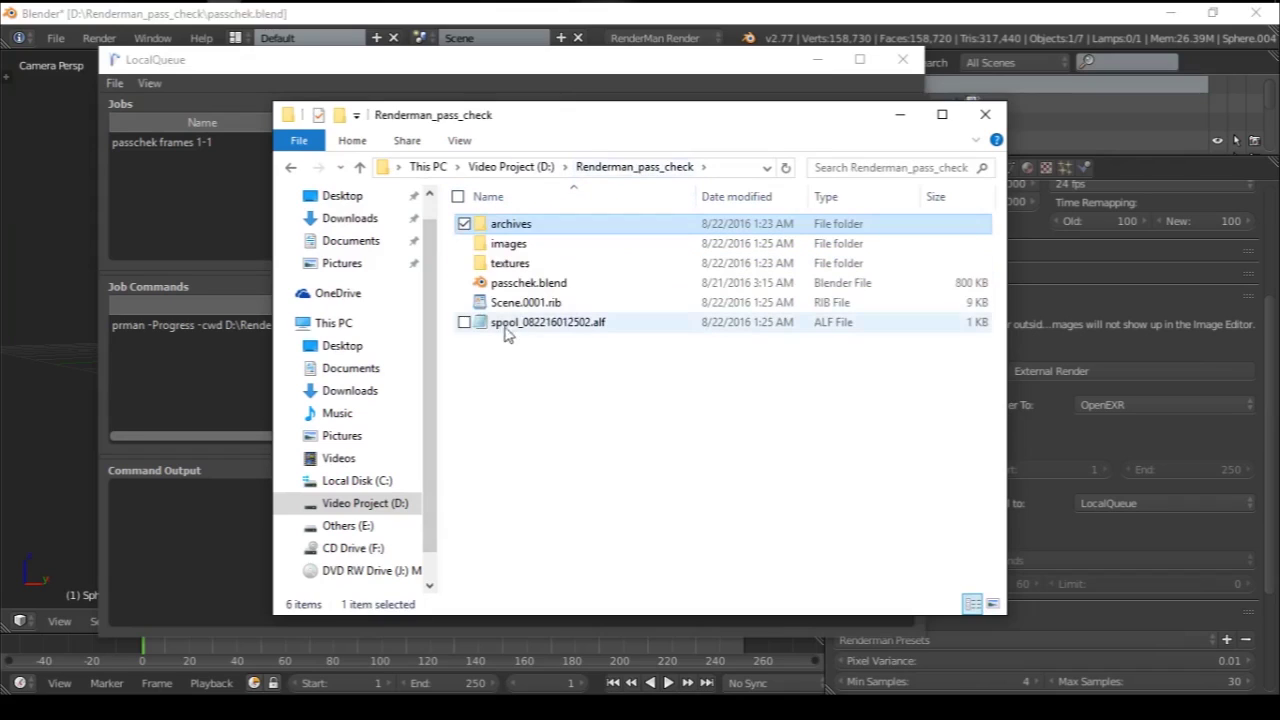
click(540, 303)
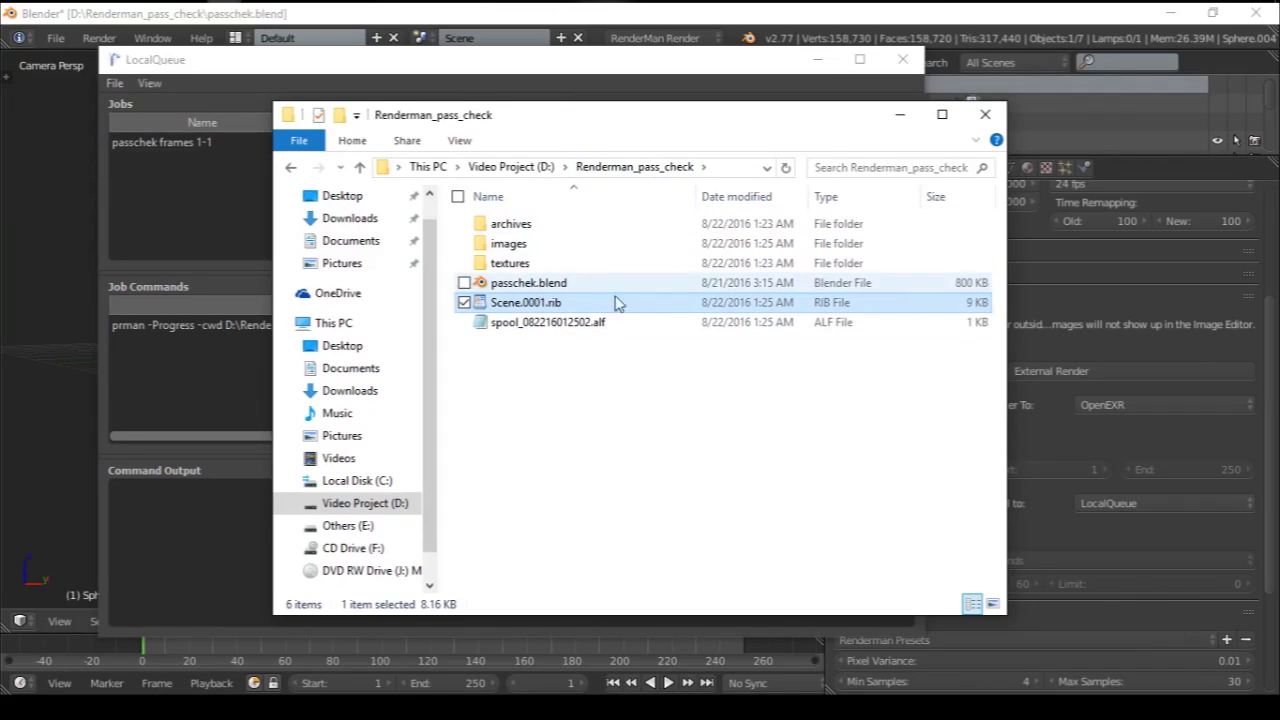
double_click(511, 263)
click(575, 167)
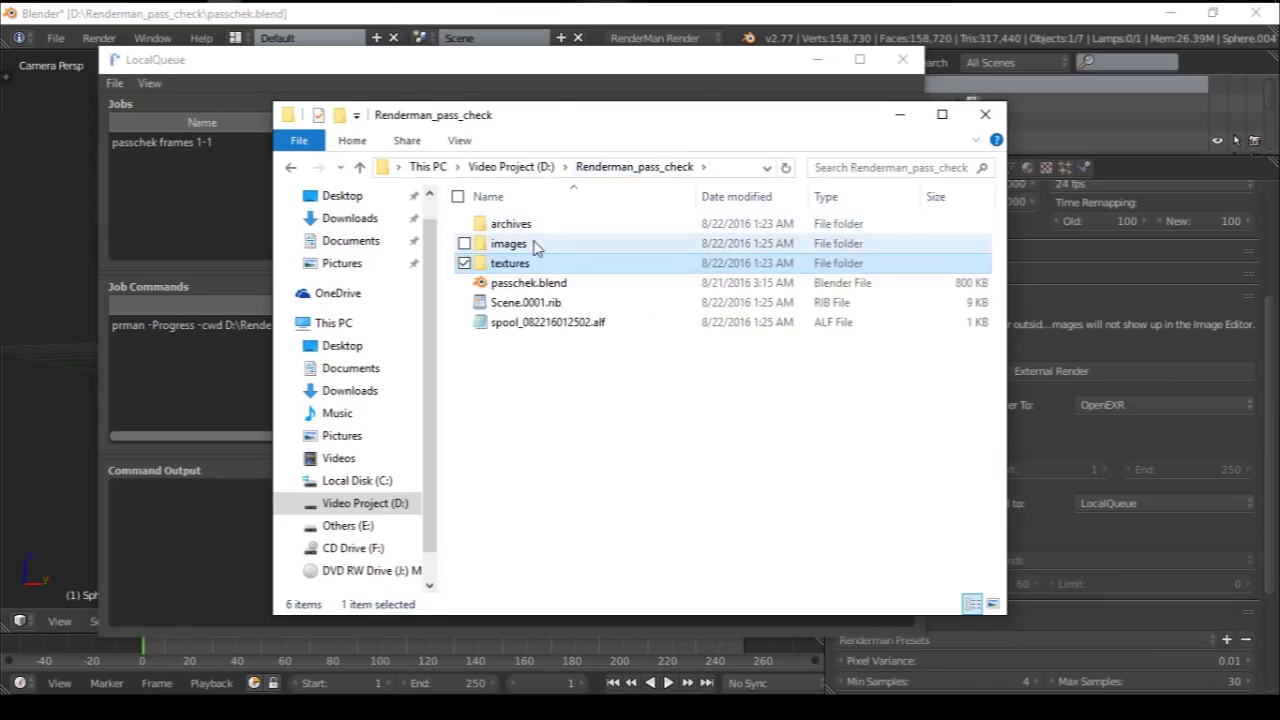
double_click(538, 248)
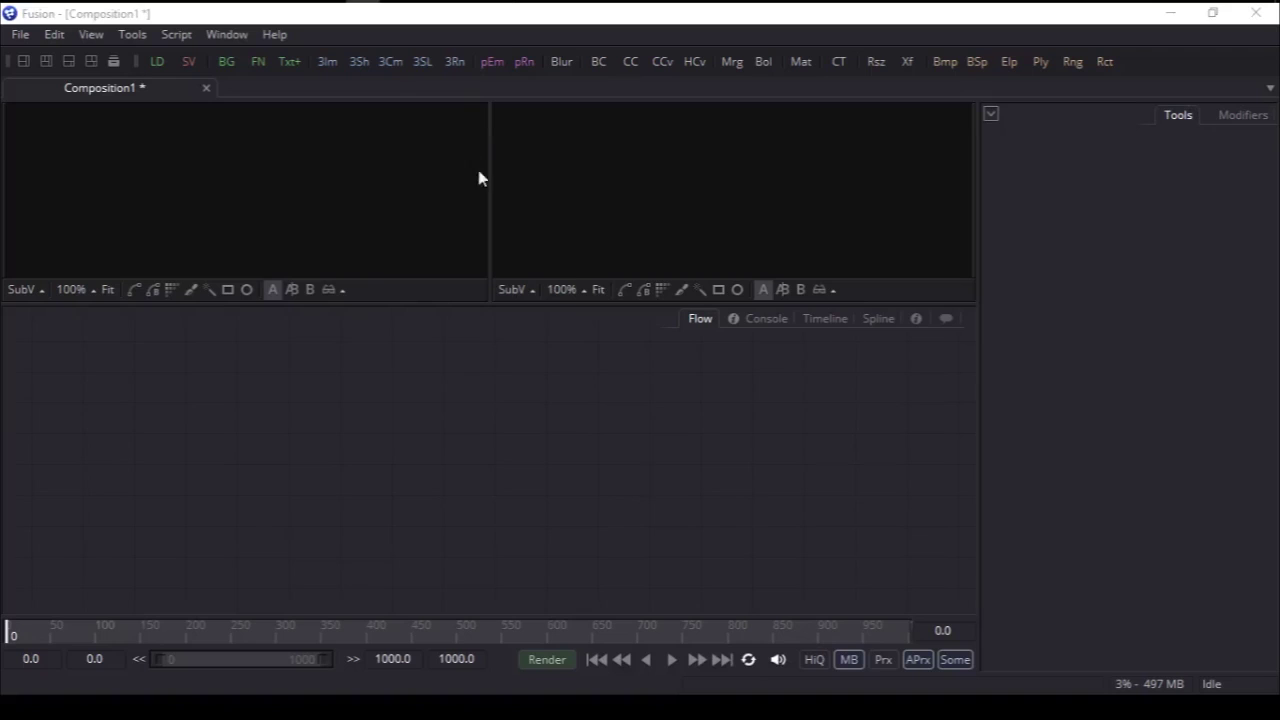
Step: Switch from Fusion back to Blender and examine the Reflection pass in the render layer's AOV list
click(490, 18)
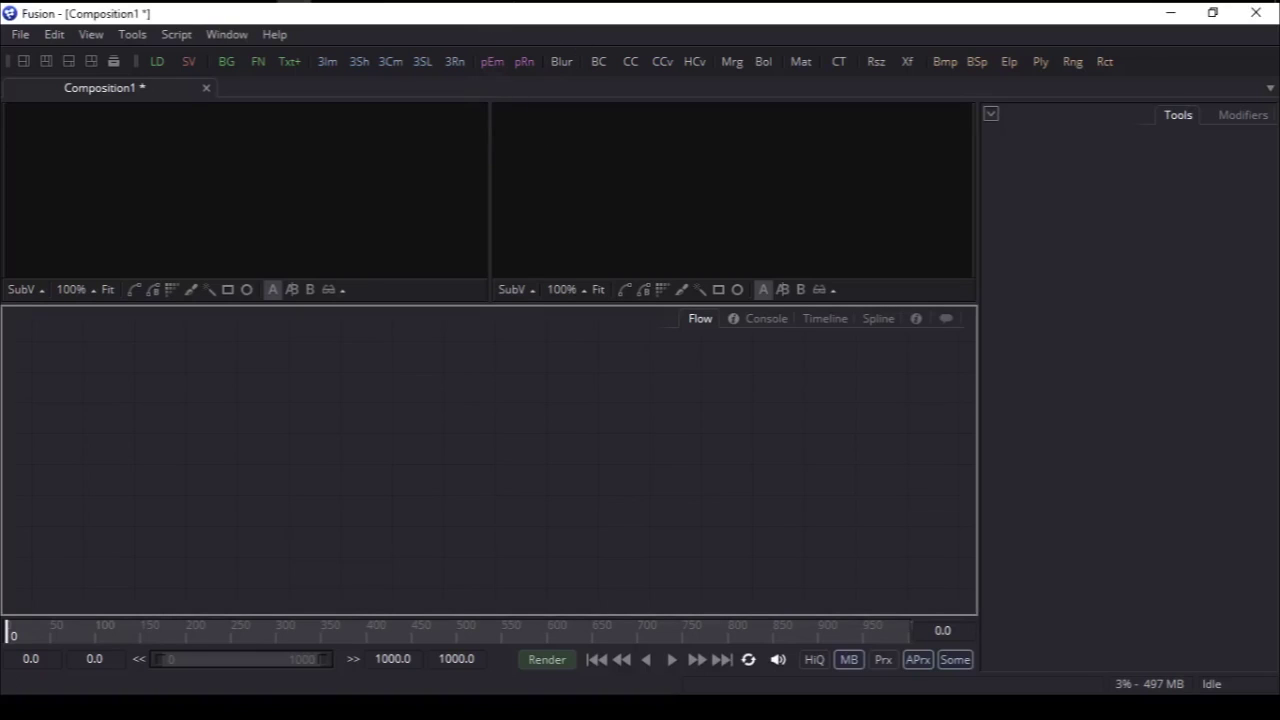
key(alt+Tab)
drag(1279, 120, 257, 122)
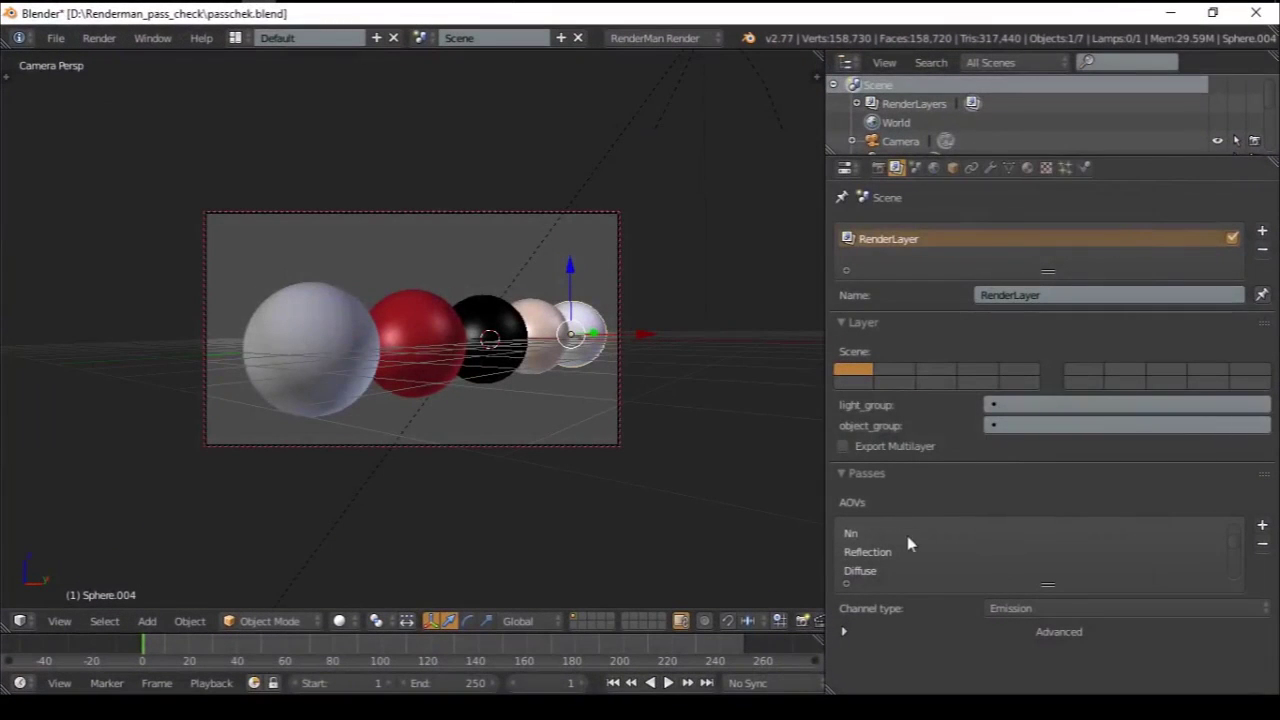
click(884, 556)
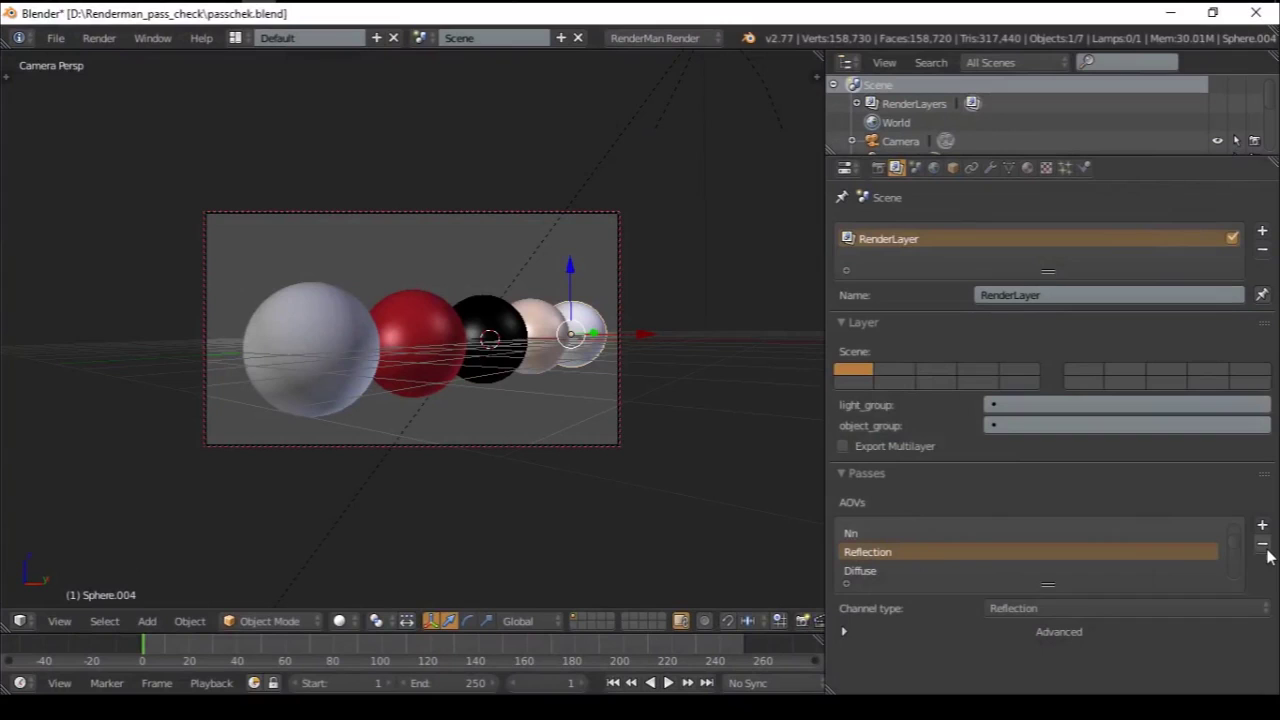
Step: Minimise Blender and read the beauty pass formula in Notepad, then minimise the note to return to Fusion
click(1170, 13)
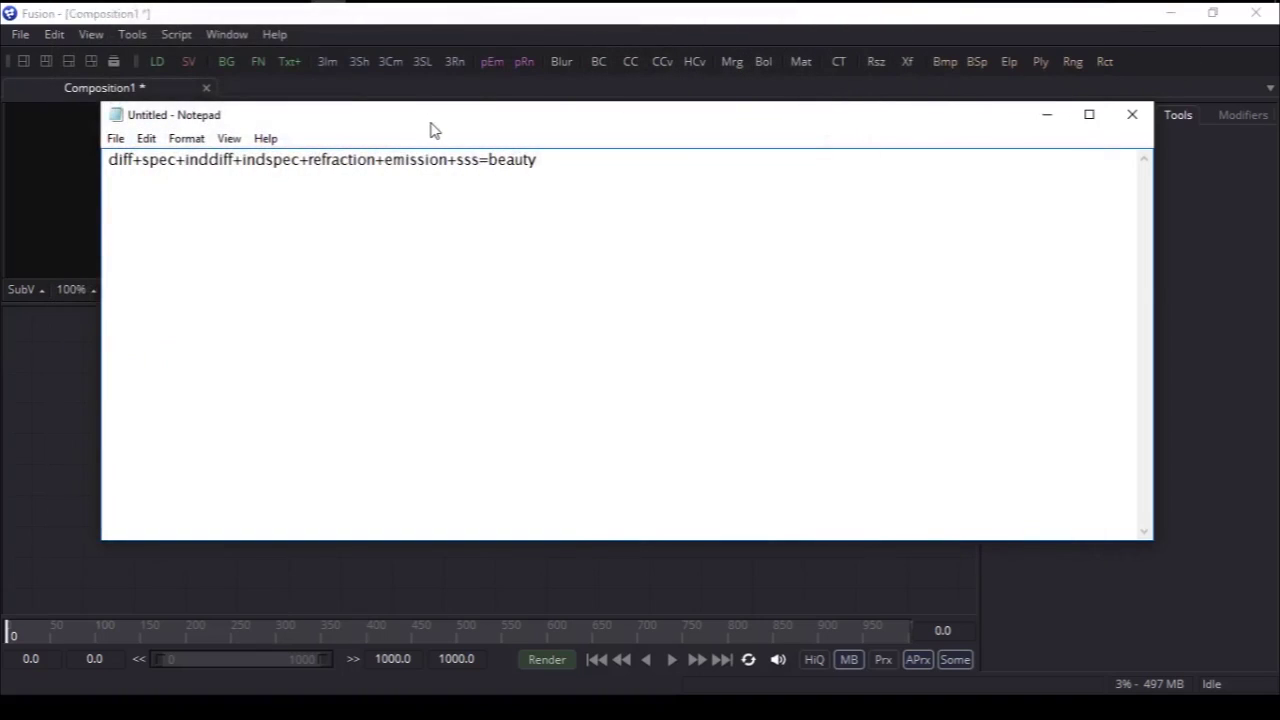
drag(428, 123, 434, 126)
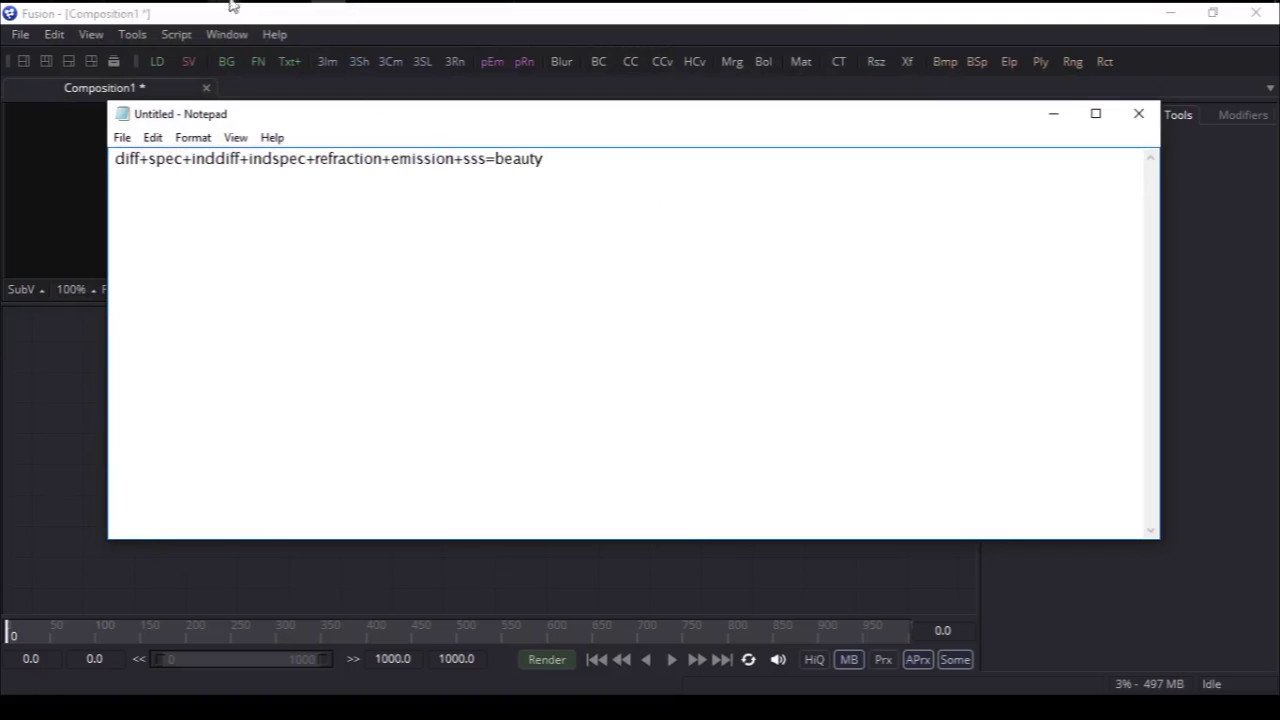
click(1045, 118)
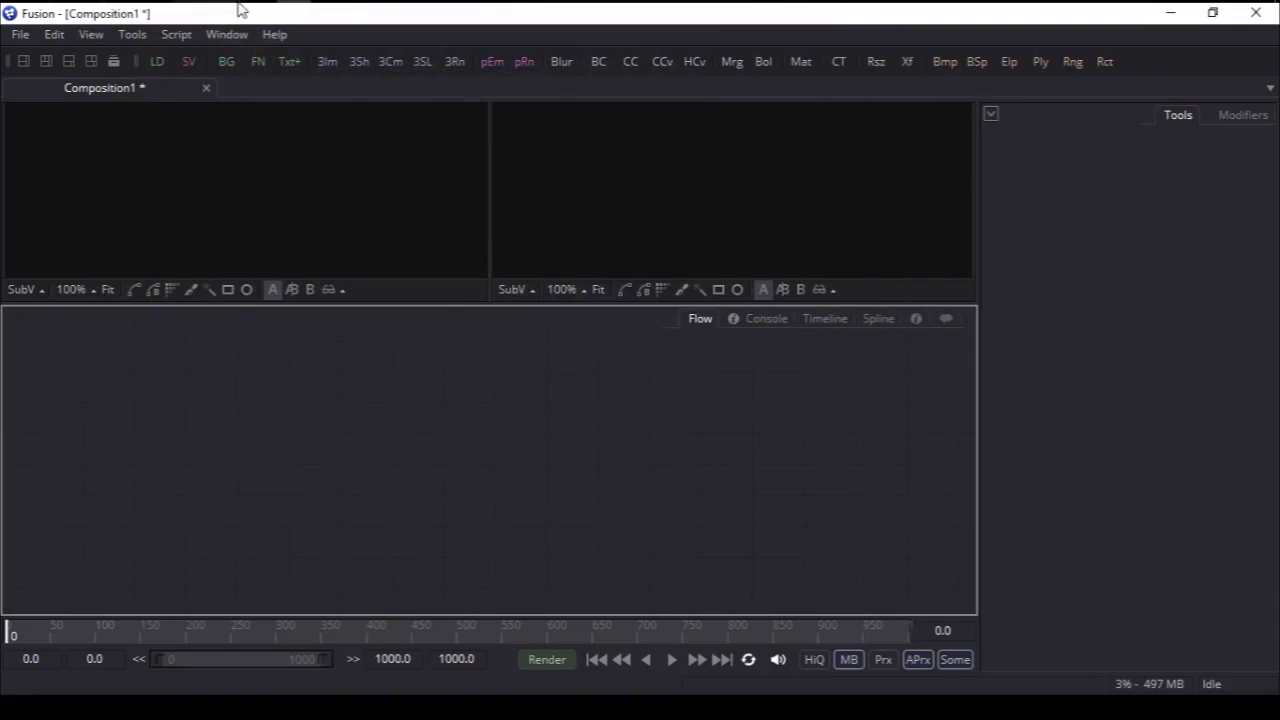
Step: Import the Diffuse, Emission, IndirectDiffuse, IndirectSpecular, Refraction, Specular and Subsurface EXR files plus Scene_0001.exr from the images folder into Fusion's flow
mouse_move(240, 8)
click(170, 60)
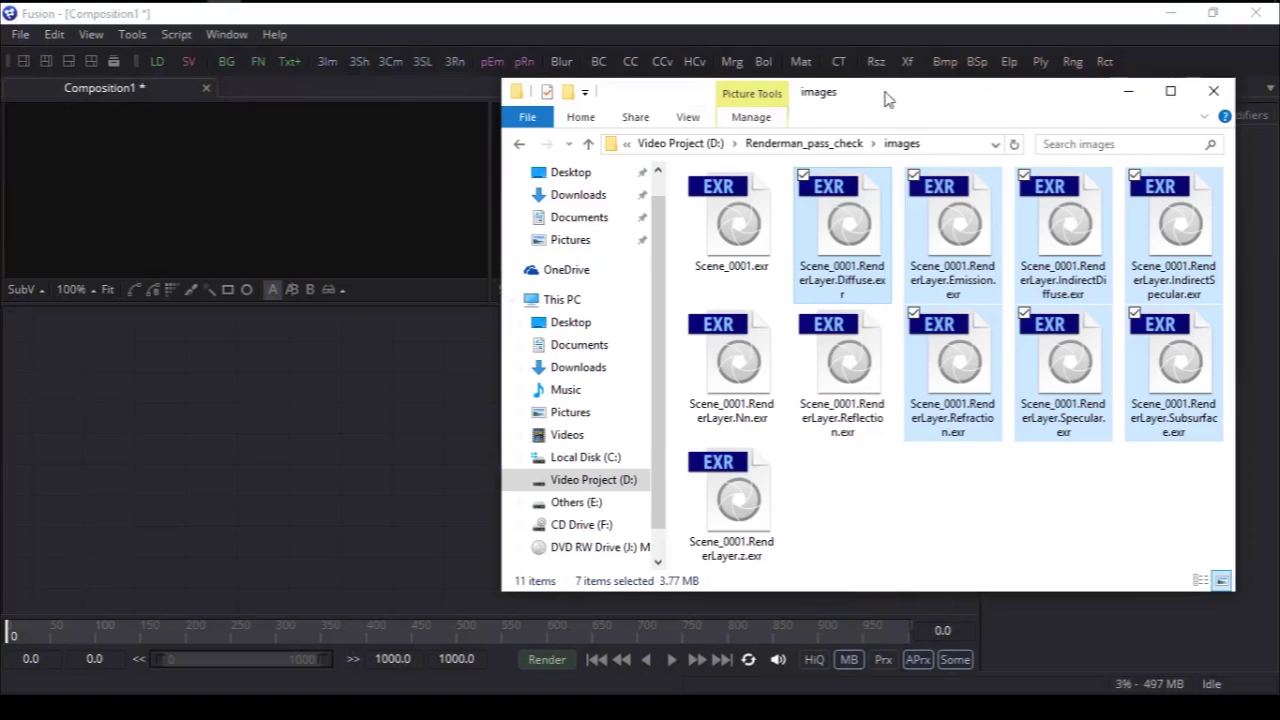
drag(884, 92, 791, 92)
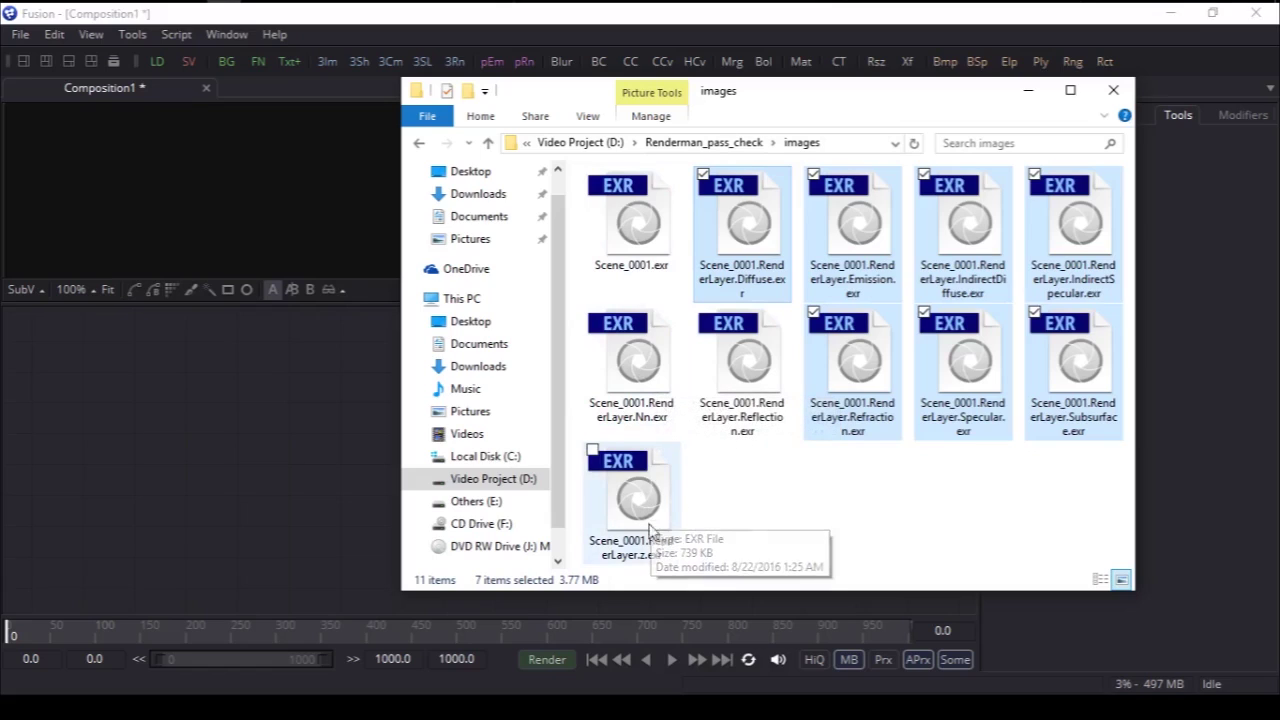
drag(771, 100, 905, 94)
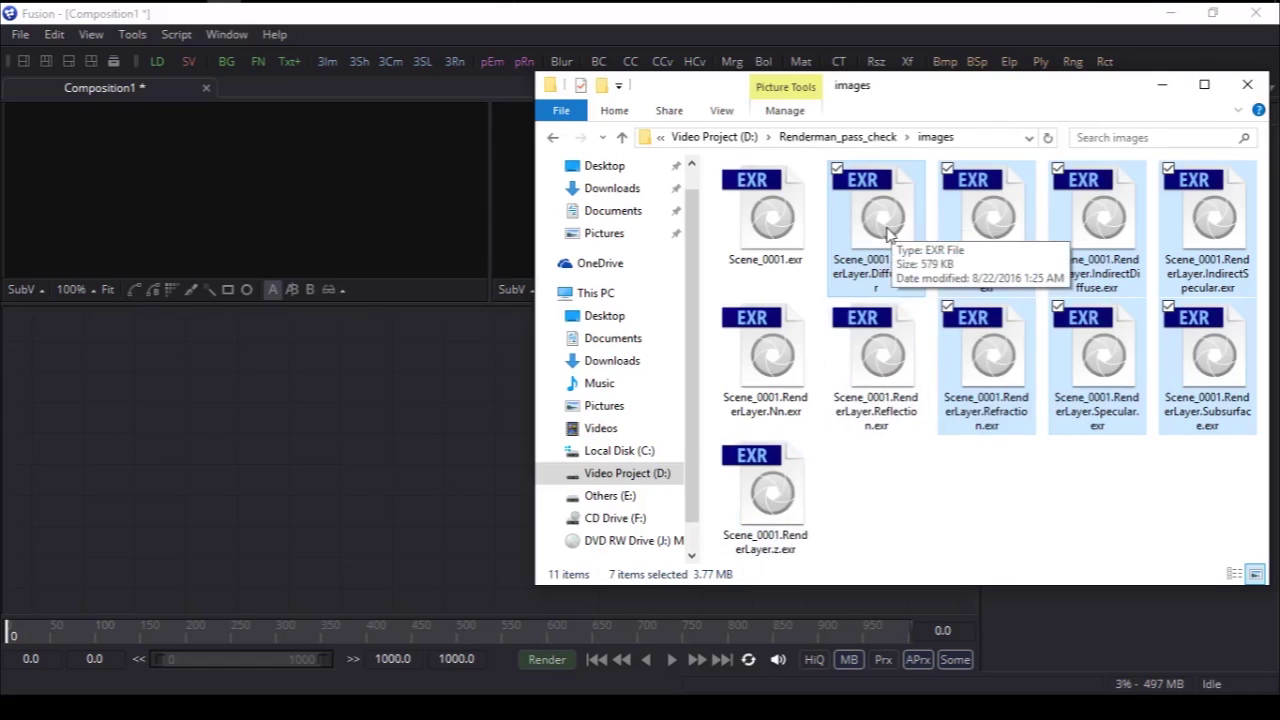
drag(886, 230, 300, 467)
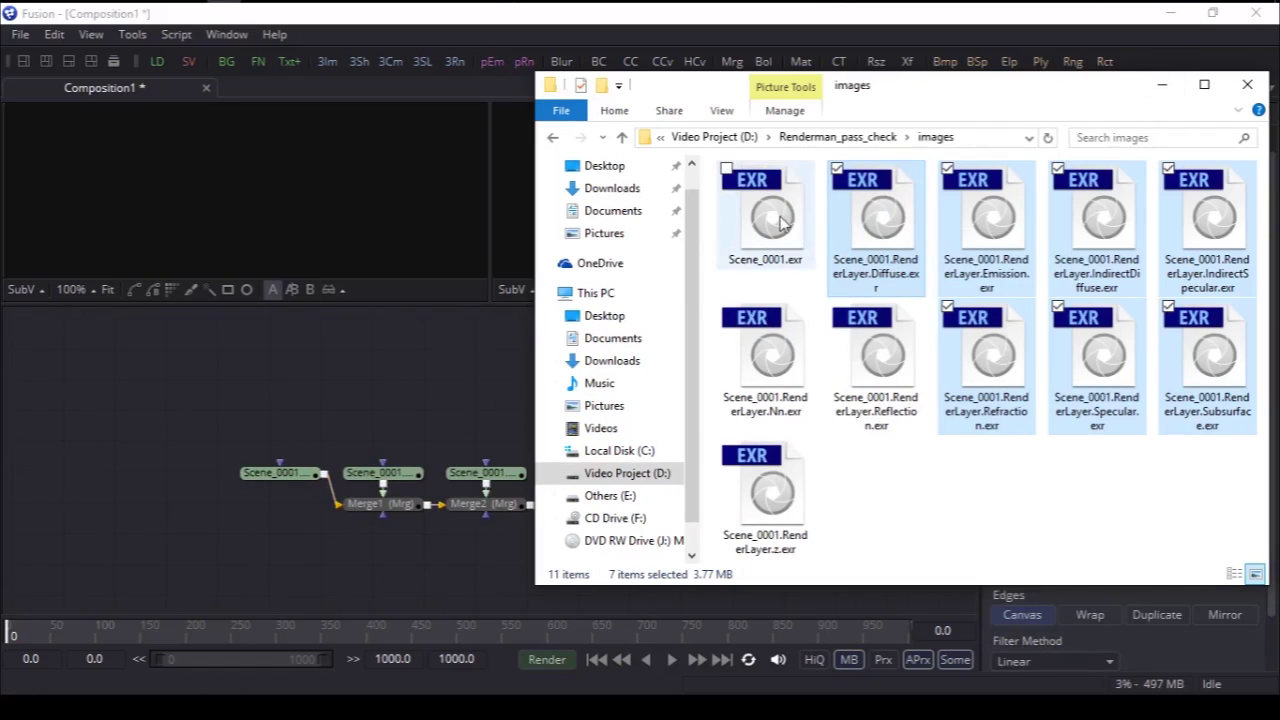
drag(781, 222, 198, 427)
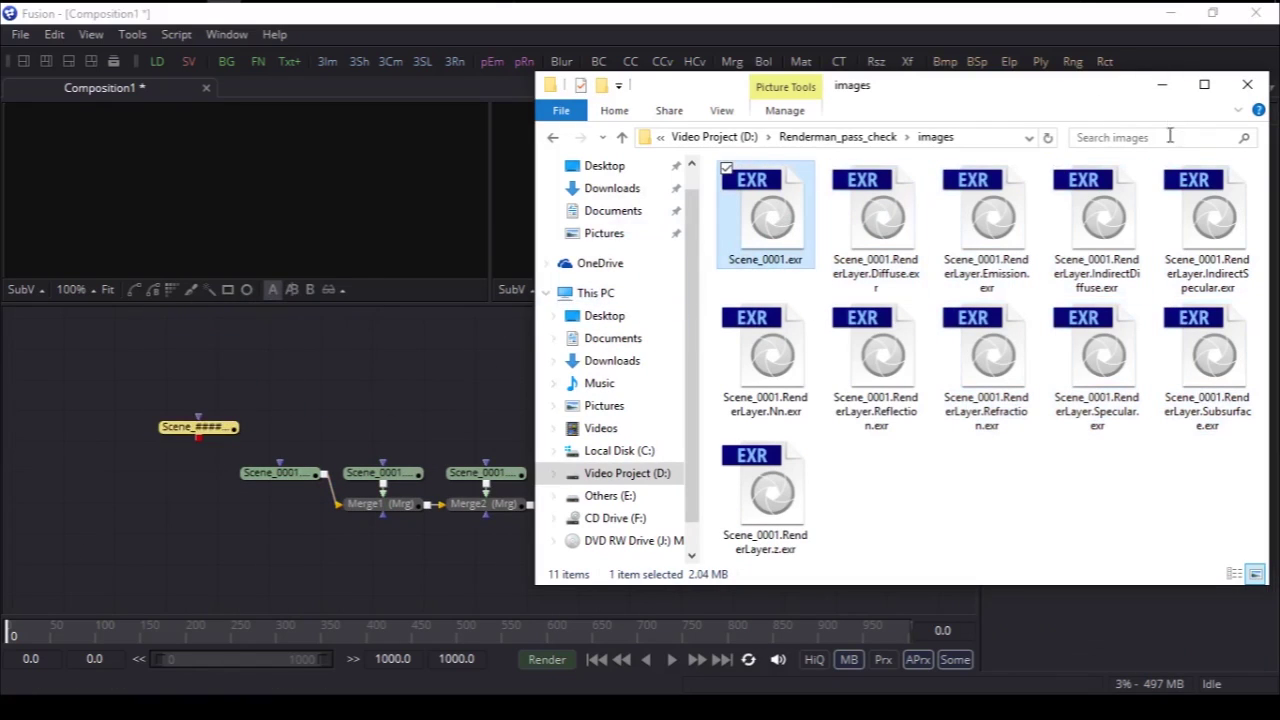
click(1162, 84)
Step: Delete the six Merge nodes joining the imported pass loaders in the flow
middle_drag(535, 422, 490, 380)
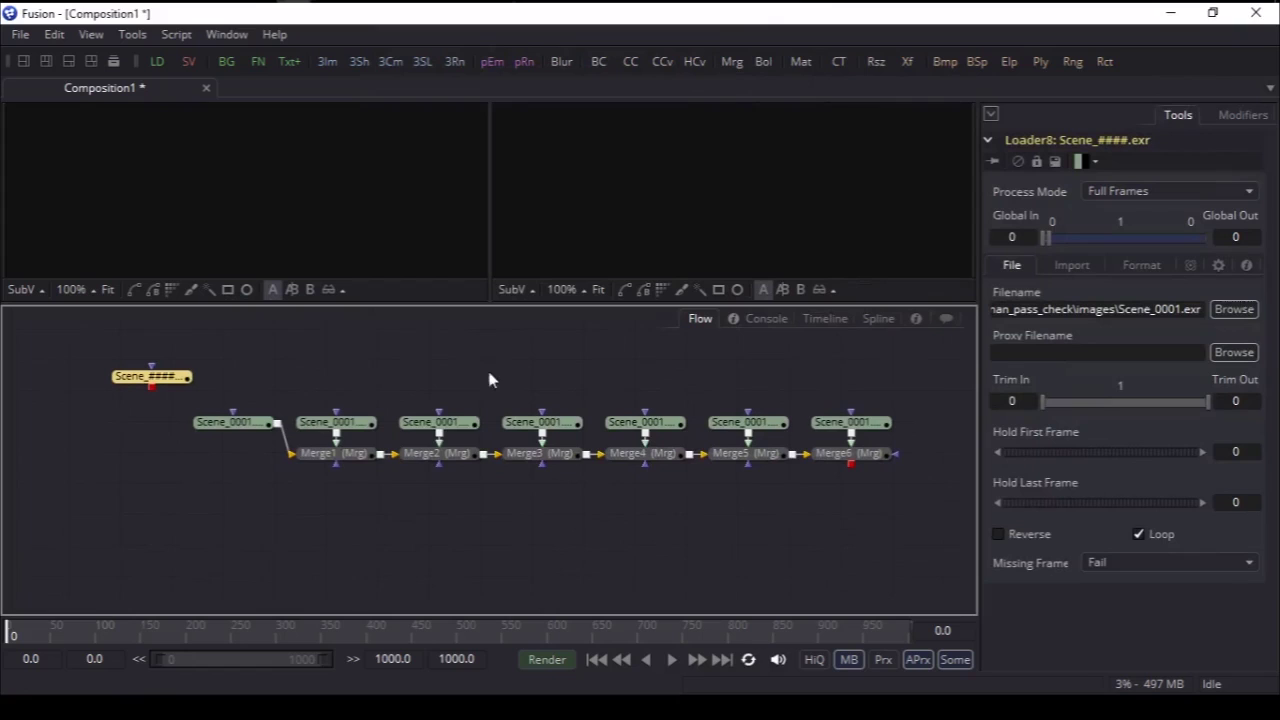
drag(298, 490, 925, 455)
key(Delete)
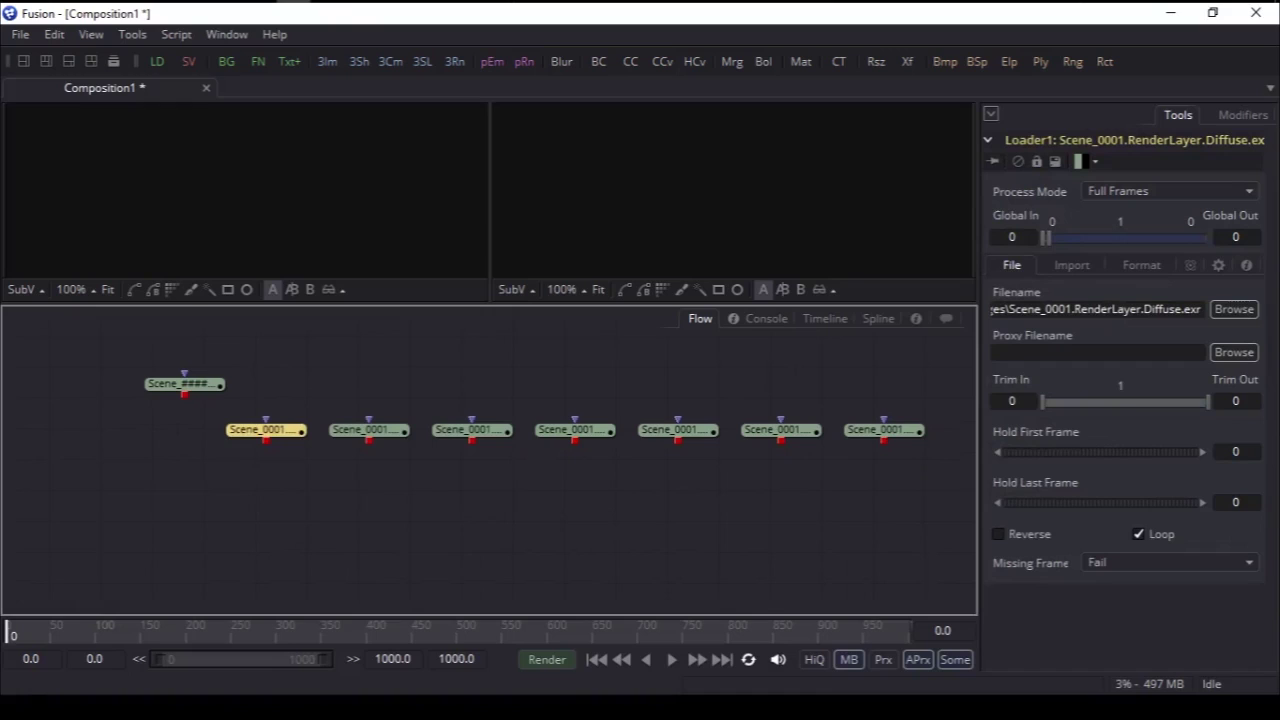
Step: Switch to Notepad to check the order of passes in the beauty formula, and return to Fusion
key(alt+Tab)
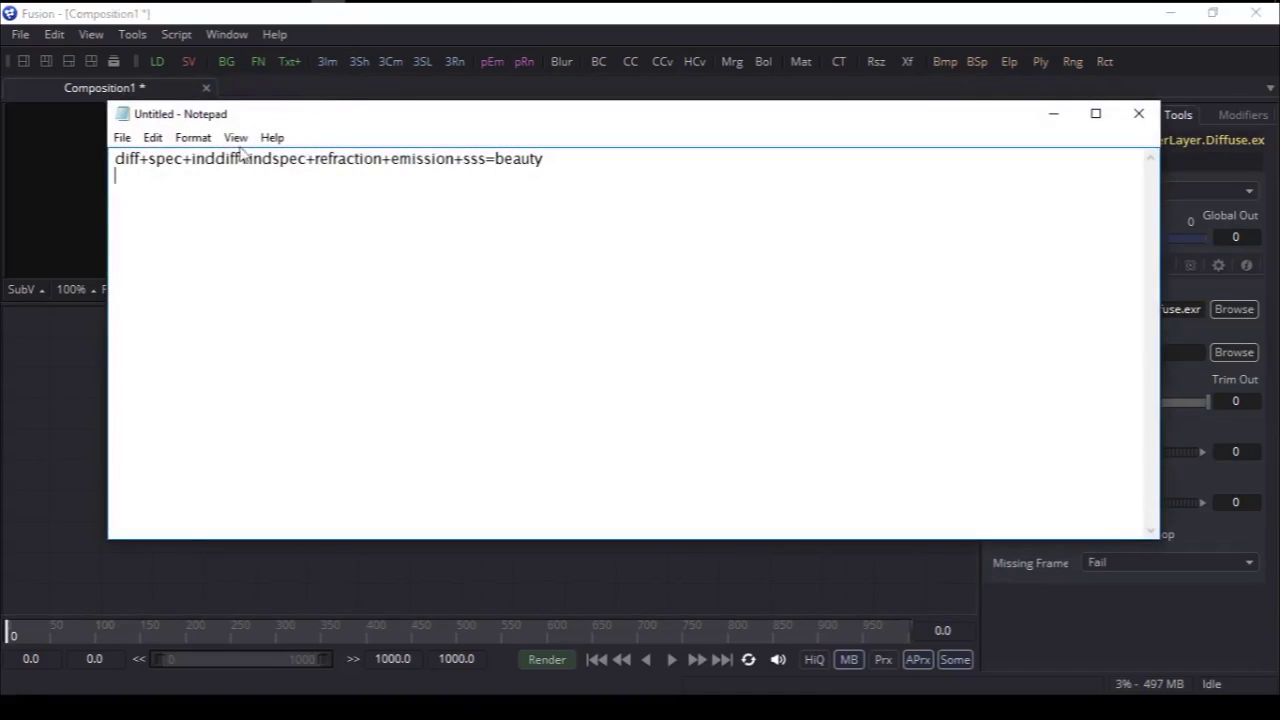
drag(371, 123, 964, 157)
key(alt+Tab)
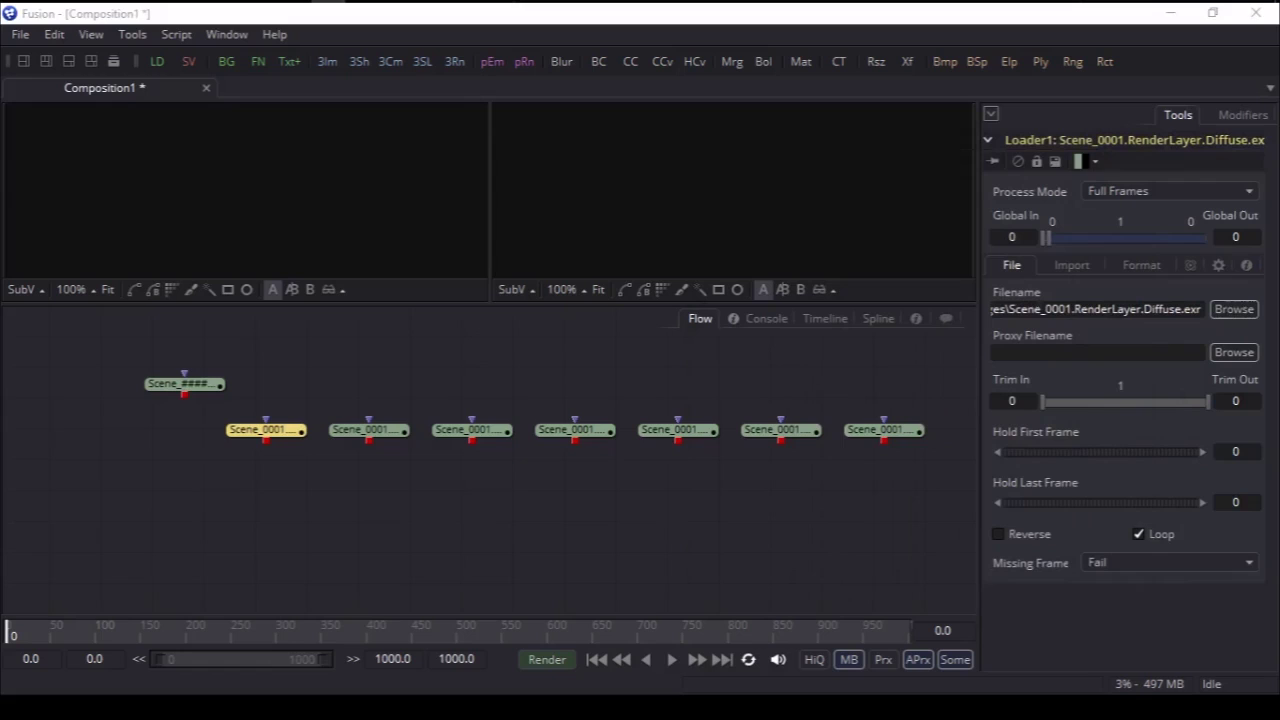
click(521, 490)
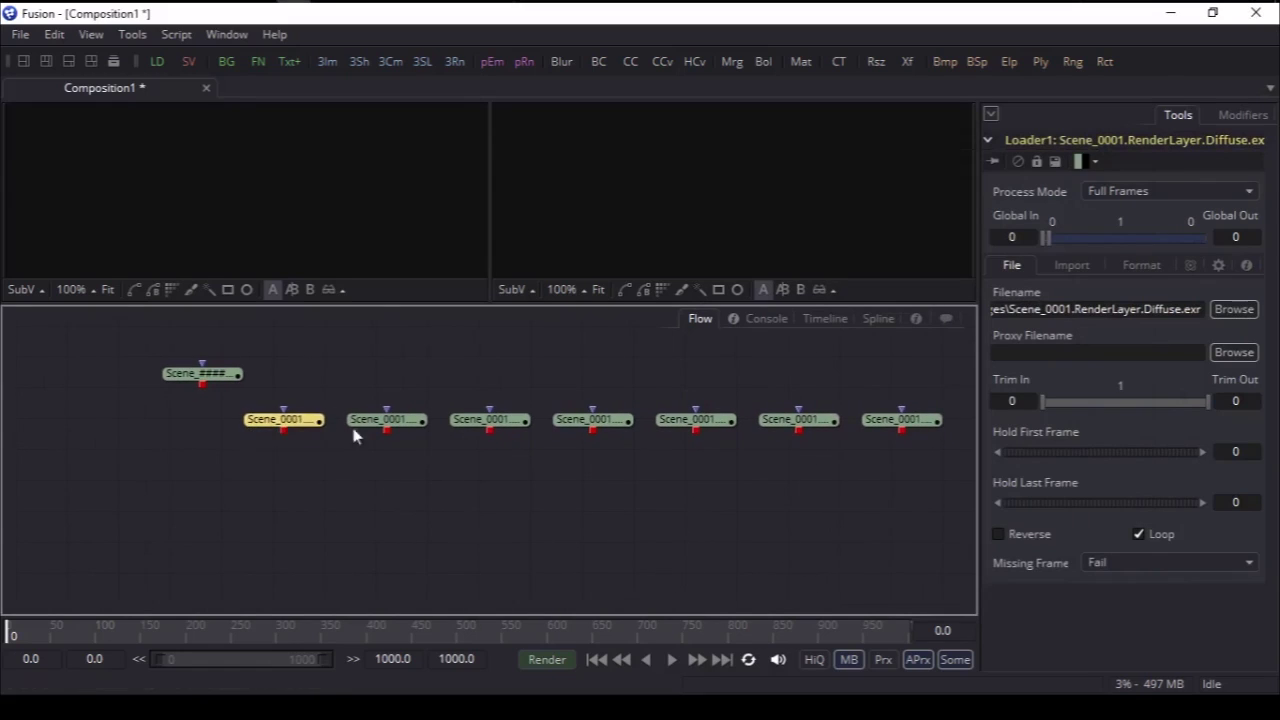
Step: Place the Emission loader just before the Subsurface loader and shift the four loaders in between closer to Diffuse
click(393, 426)
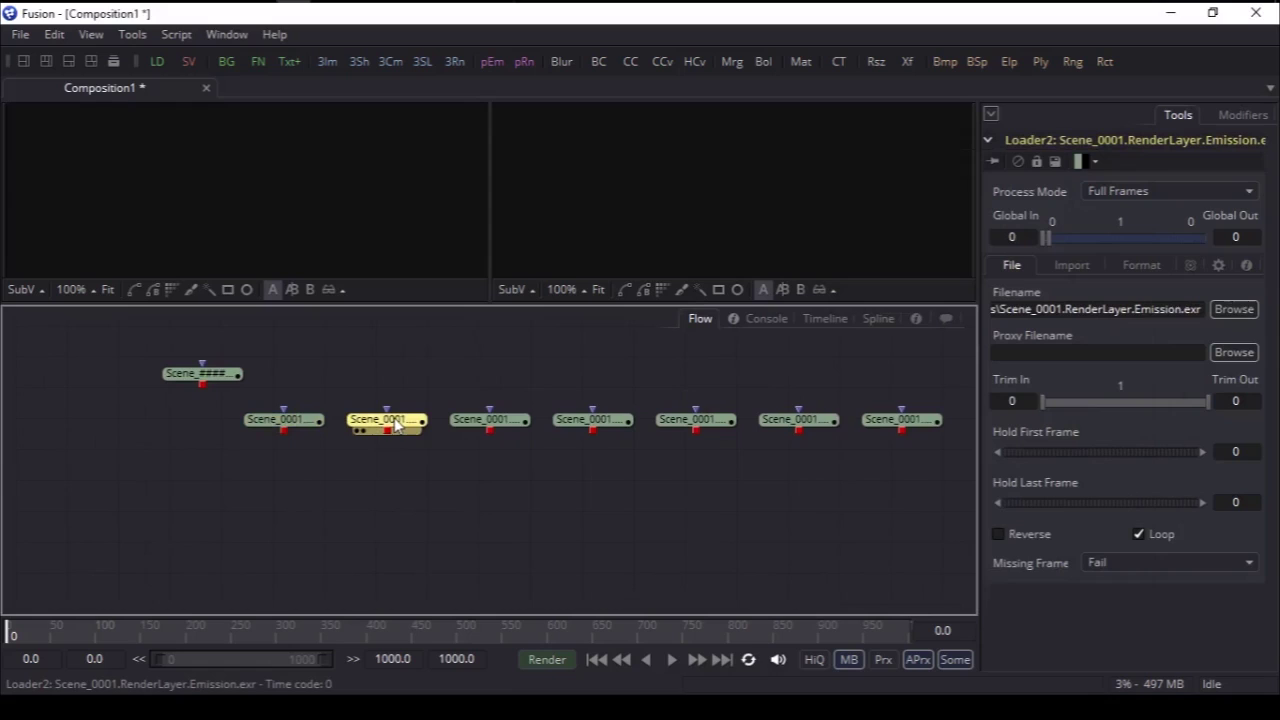
drag(396, 425, 849, 486)
click(905, 428)
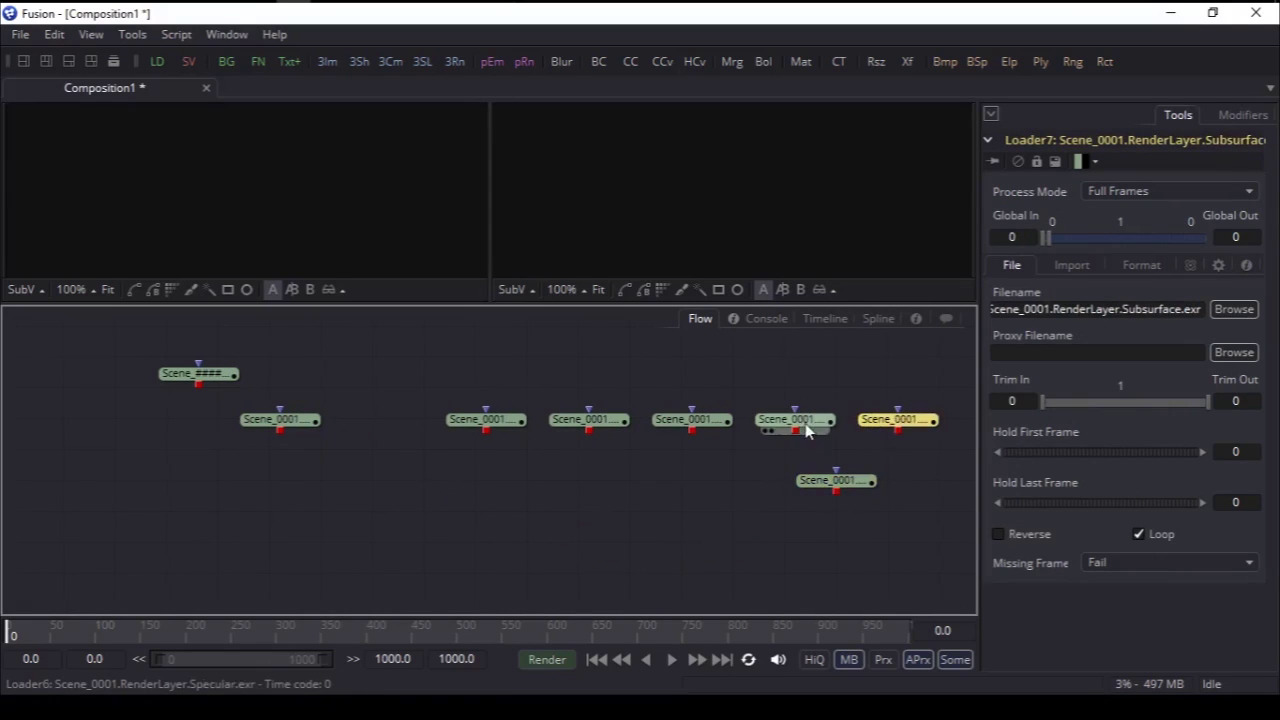
drag(783, 434, 416, 423)
drag(835, 490, 805, 431)
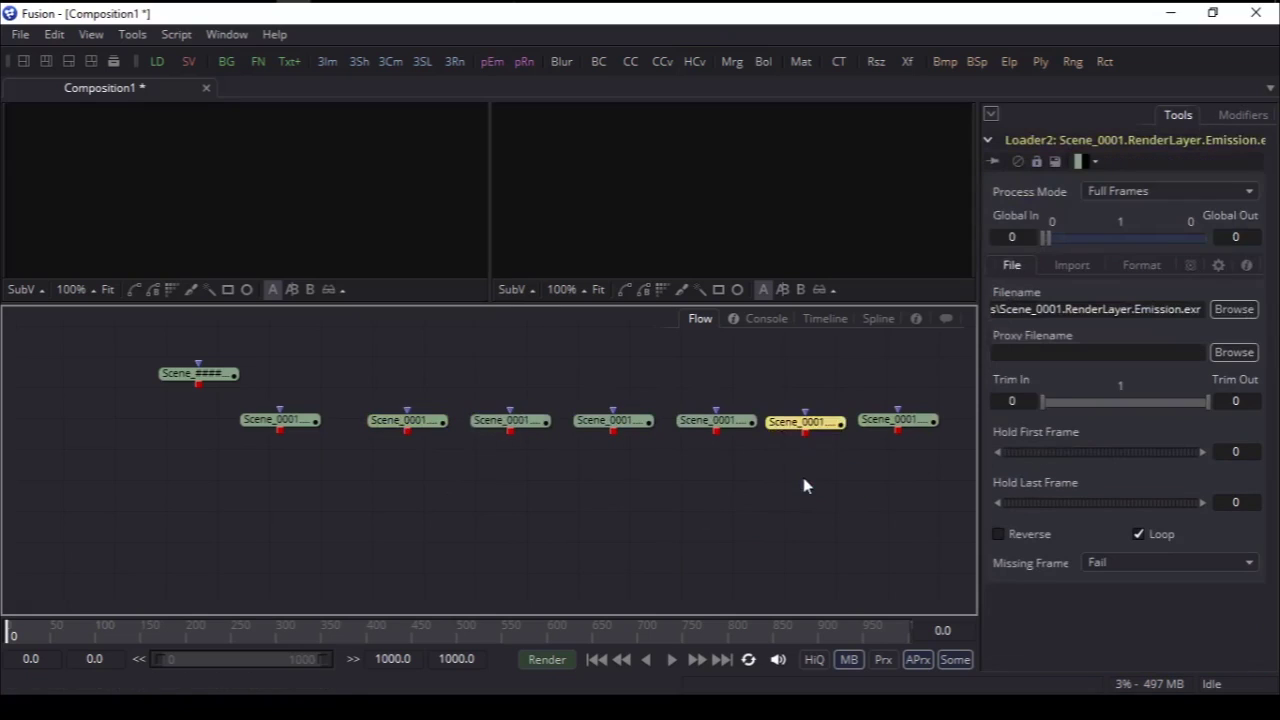
Step: Check the passes of the middle loaders and place the Specular loader directly after the Diffuse loader
click(411, 424)
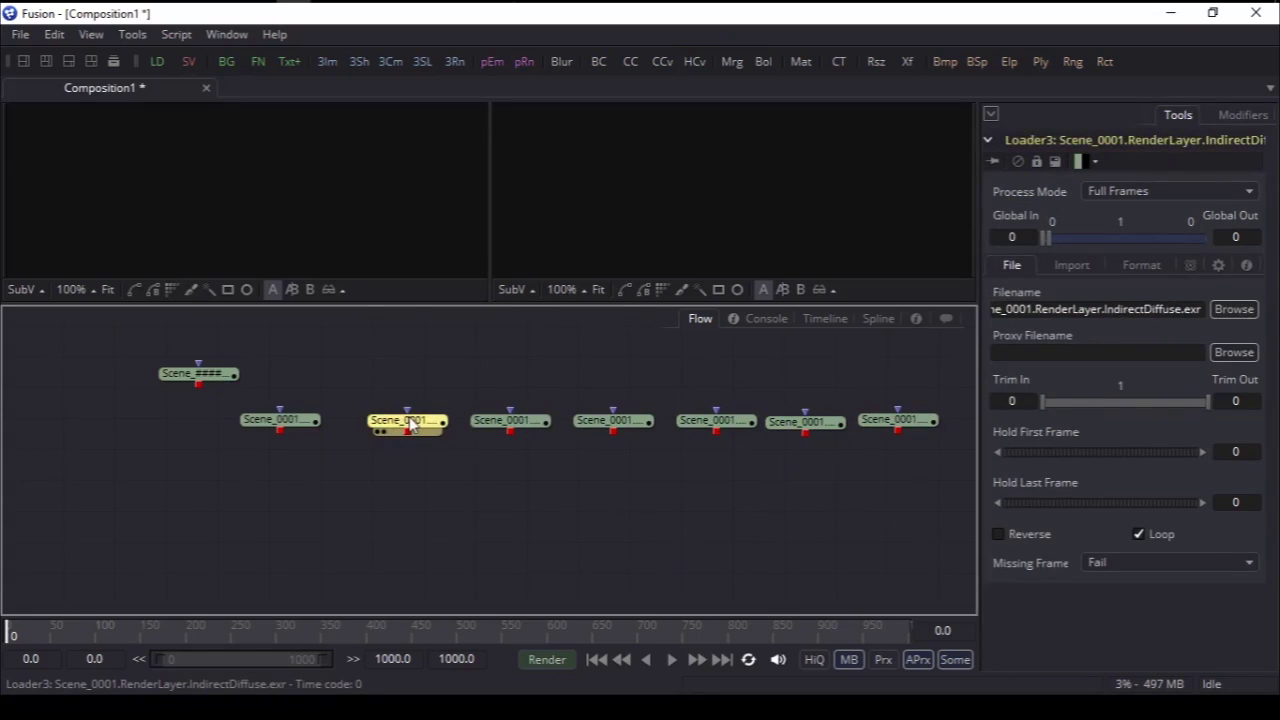
click(522, 424)
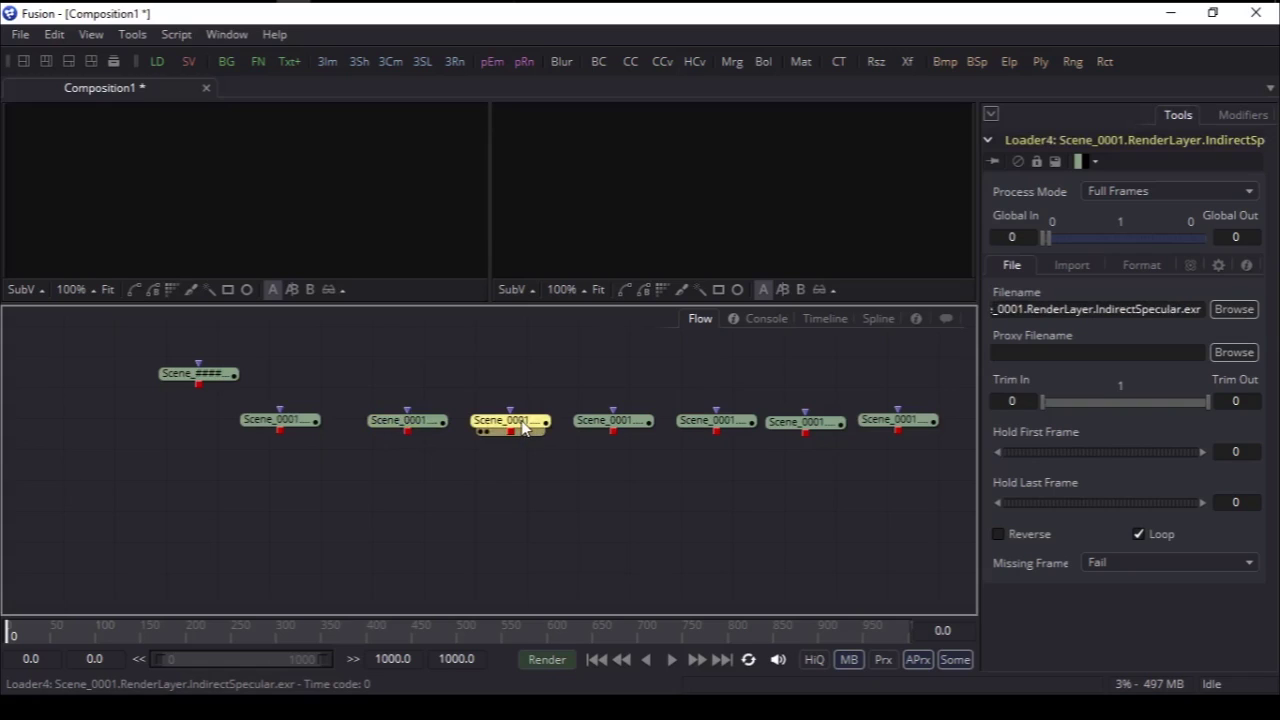
click(629, 430)
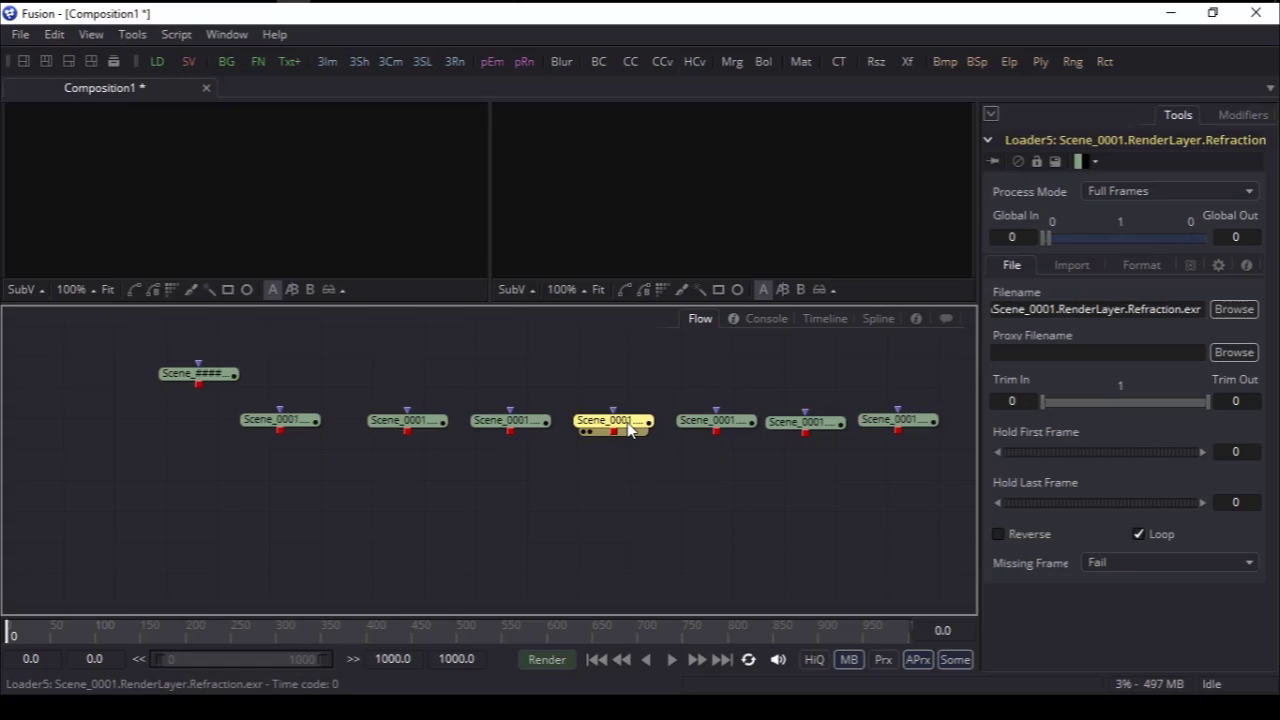
click(719, 428)
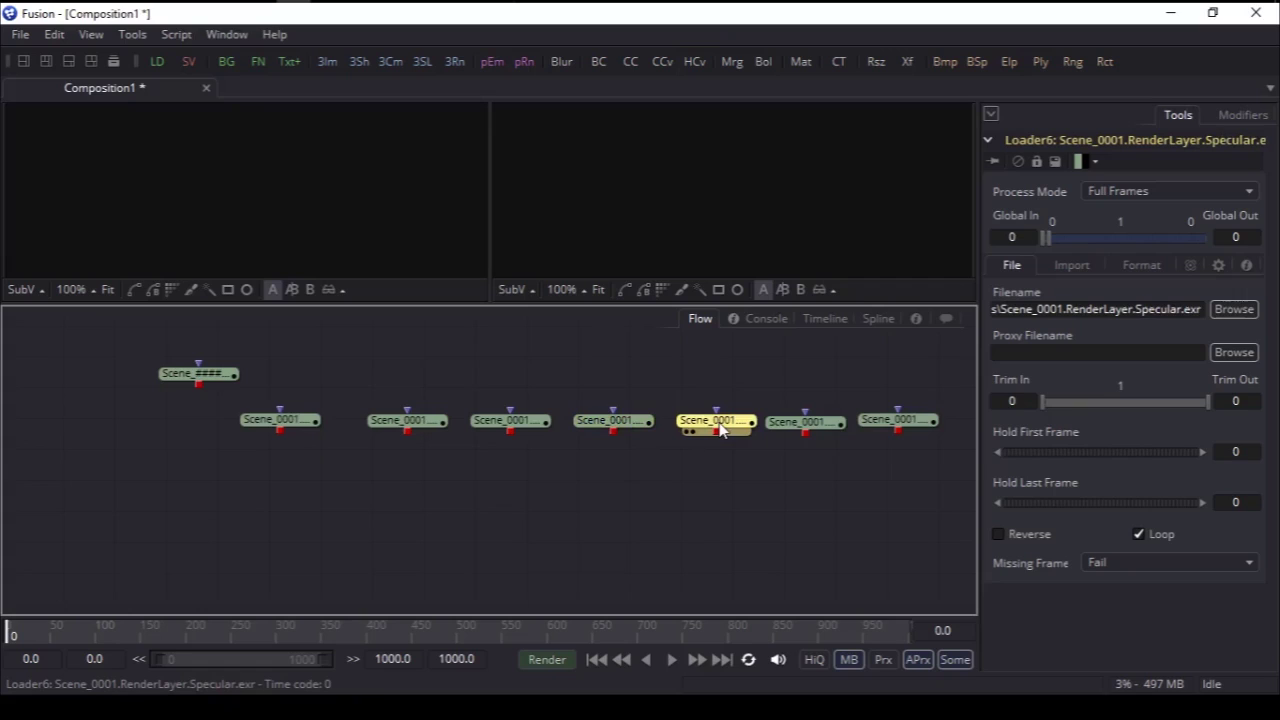
drag(719, 428, 256, 428)
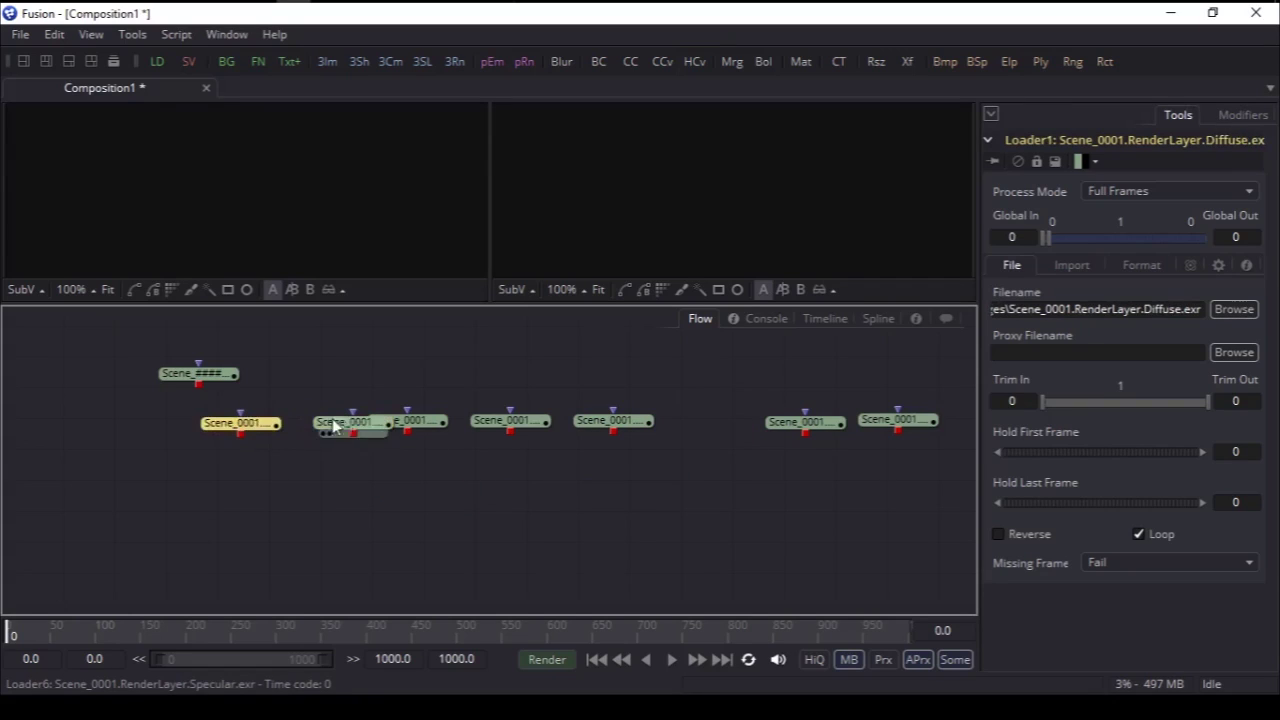
drag(334, 426, 306, 427)
Step: Check the order of the first five loaders in the row by their file names, from Diffuse through Refraction
click(265, 430)
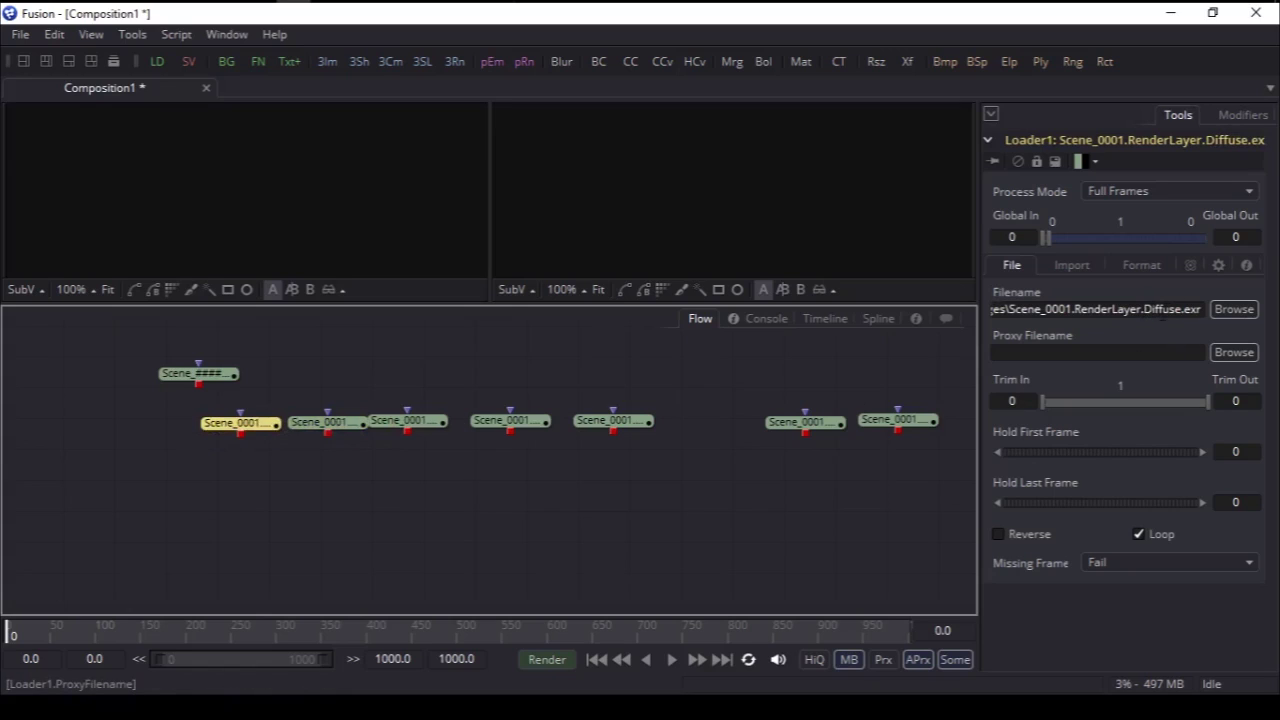
click(330, 422)
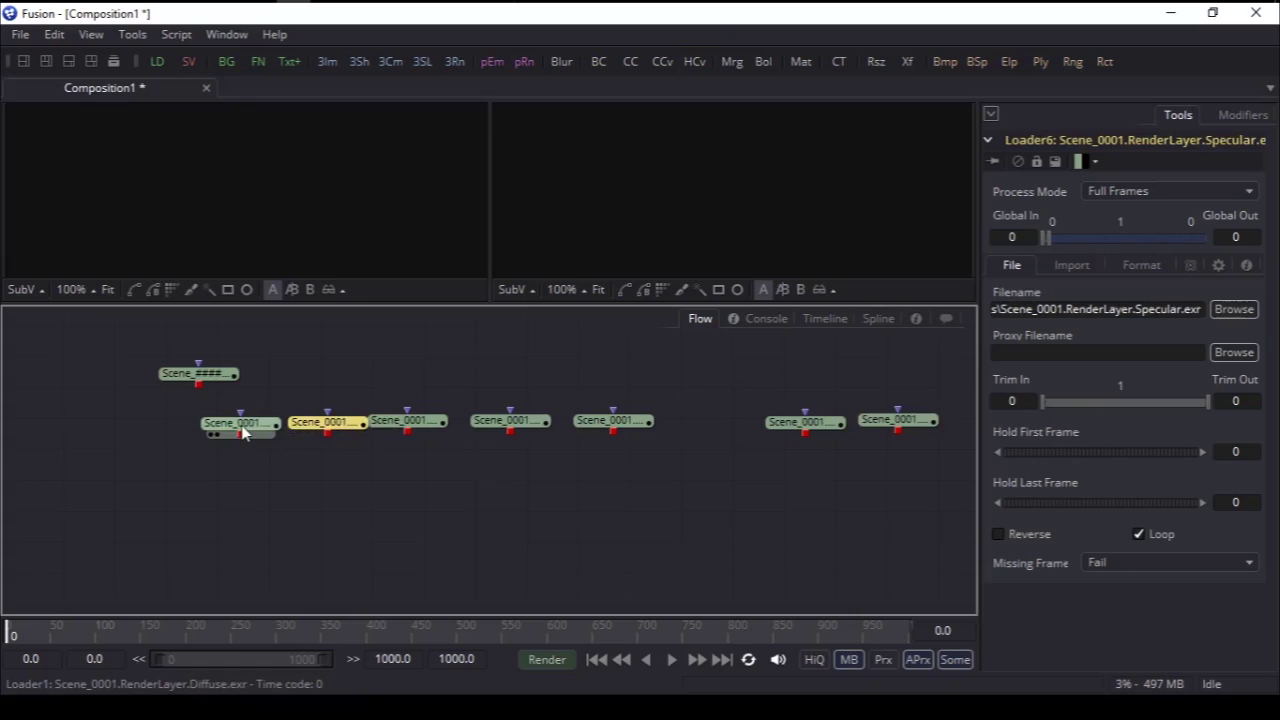
click(243, 430)
click(312, 427)
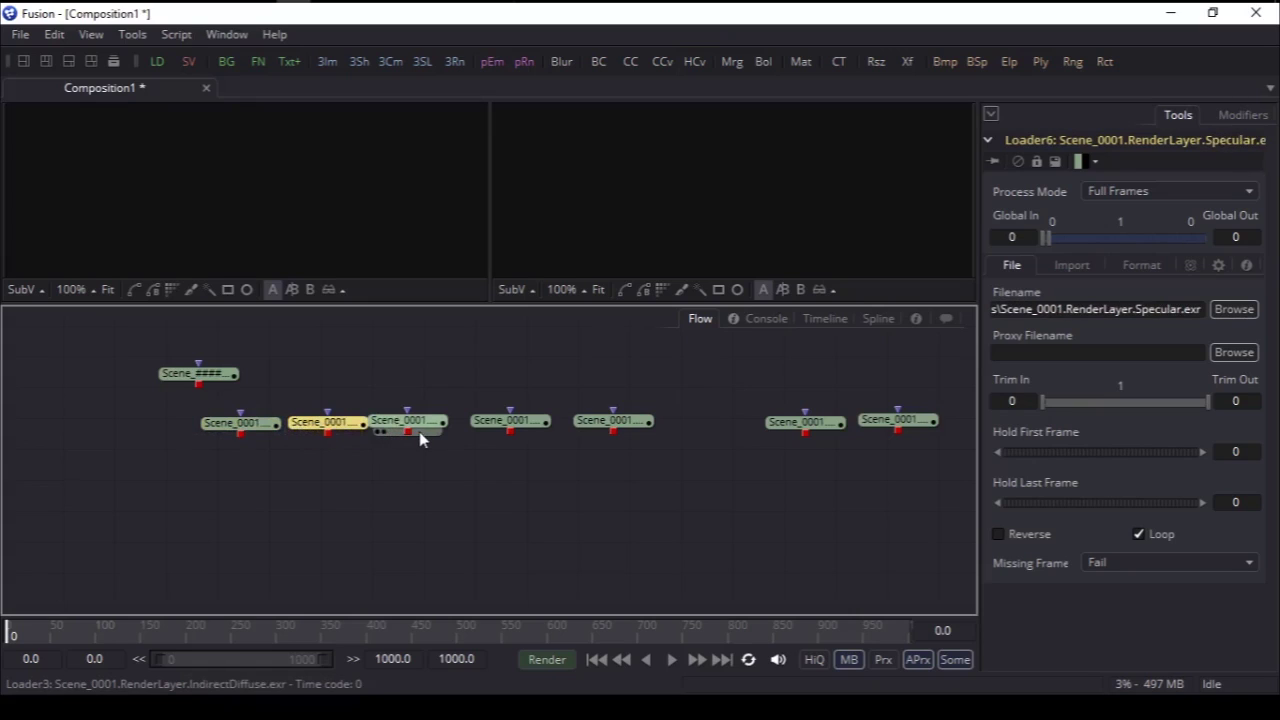
click(412, 428)
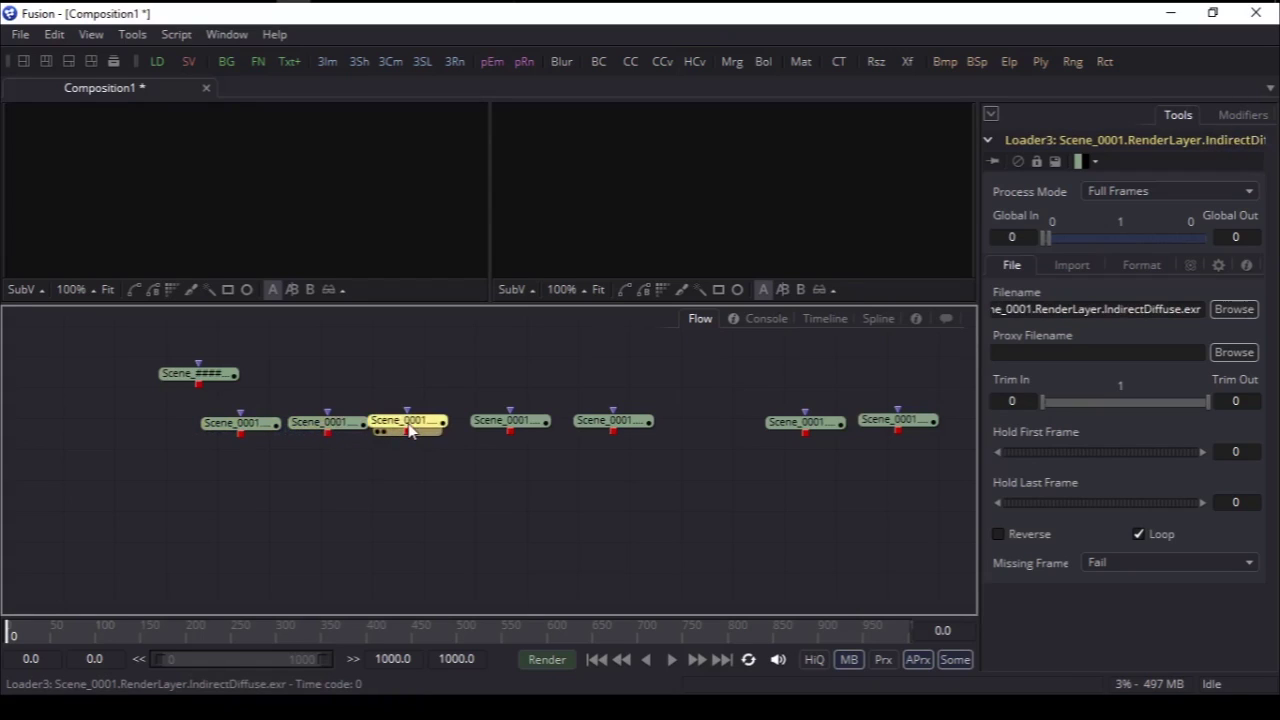
click(519, 425)
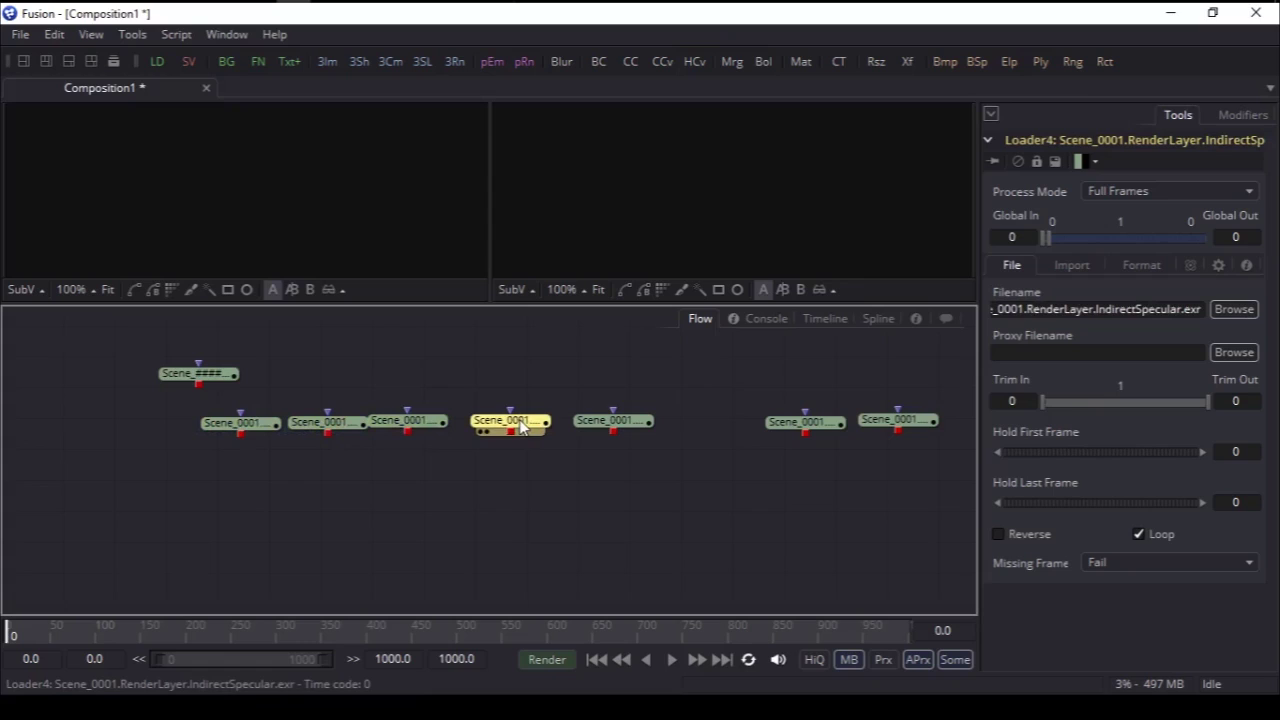
click(604, 426)
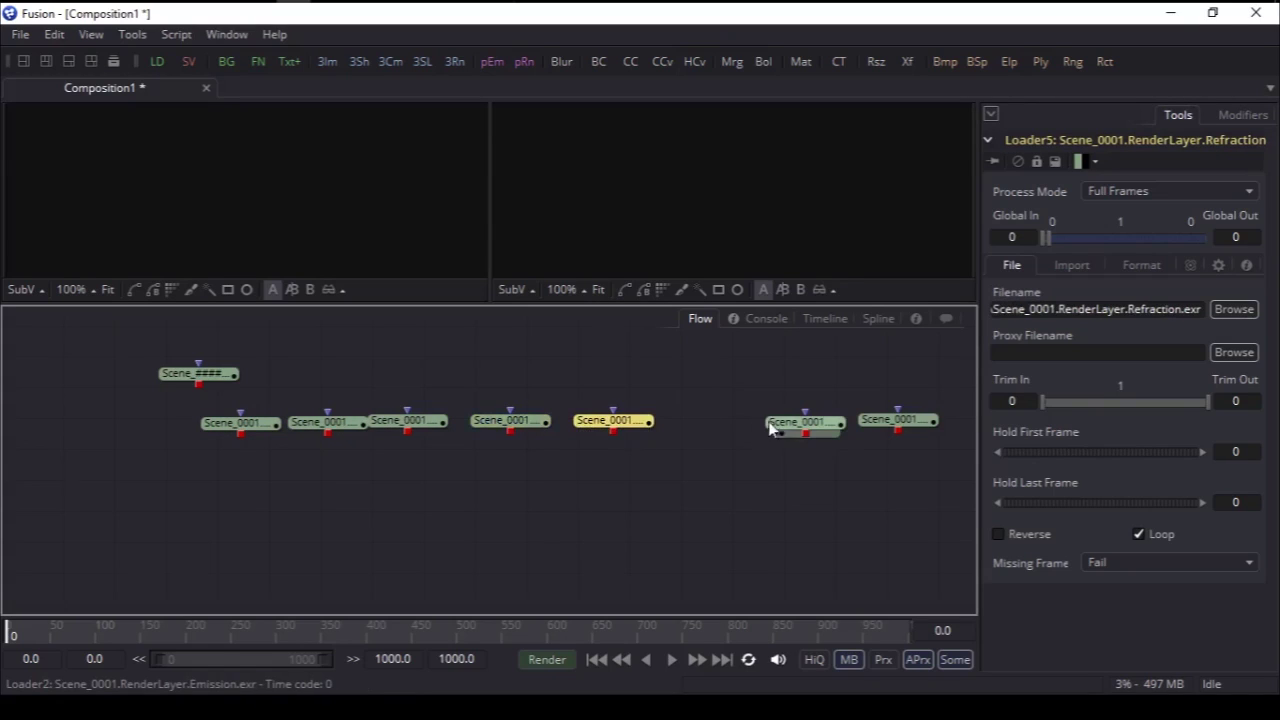
Step: Move the Emission and Subsurface loaders closer to Refraction and shift IndirectDiffuse slightly away from Specular to even out the row
click(800, 425)
drag(803, 425, 714, 425)
click(903, 425)
drag(903, 425, 817, 425)
middle_drag(763, 491, 691, 486)
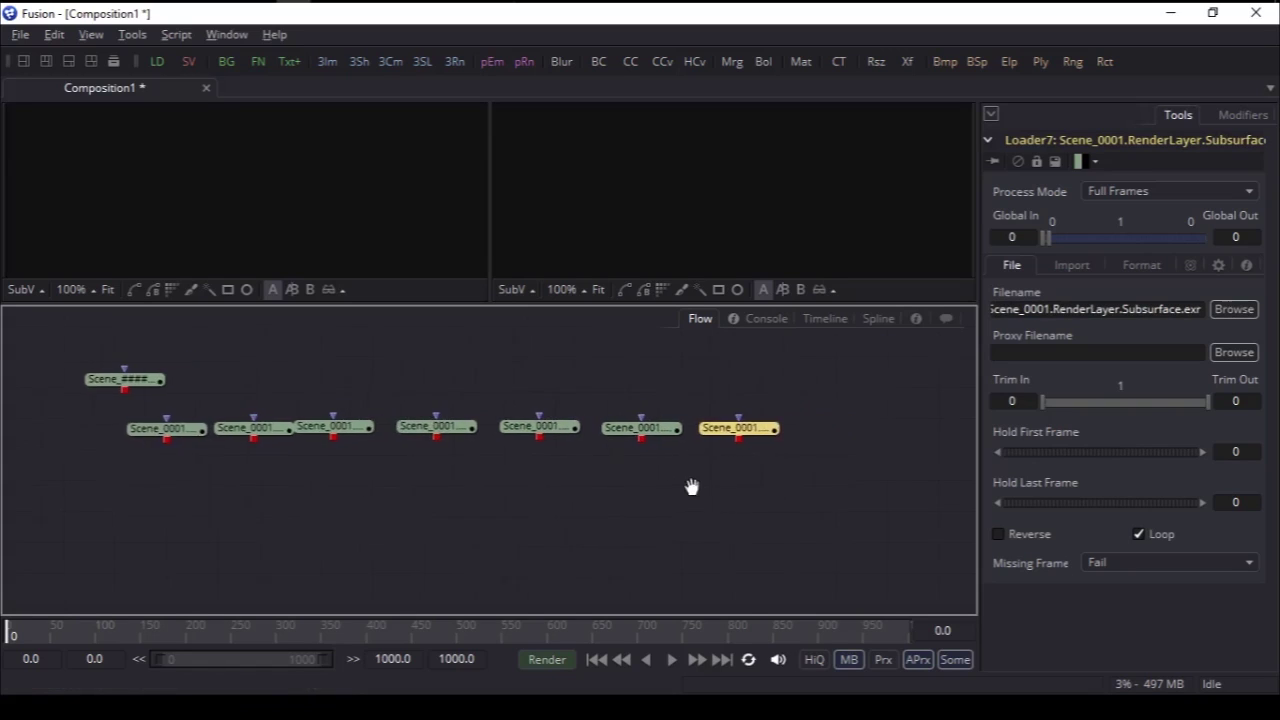
click(585, 487)
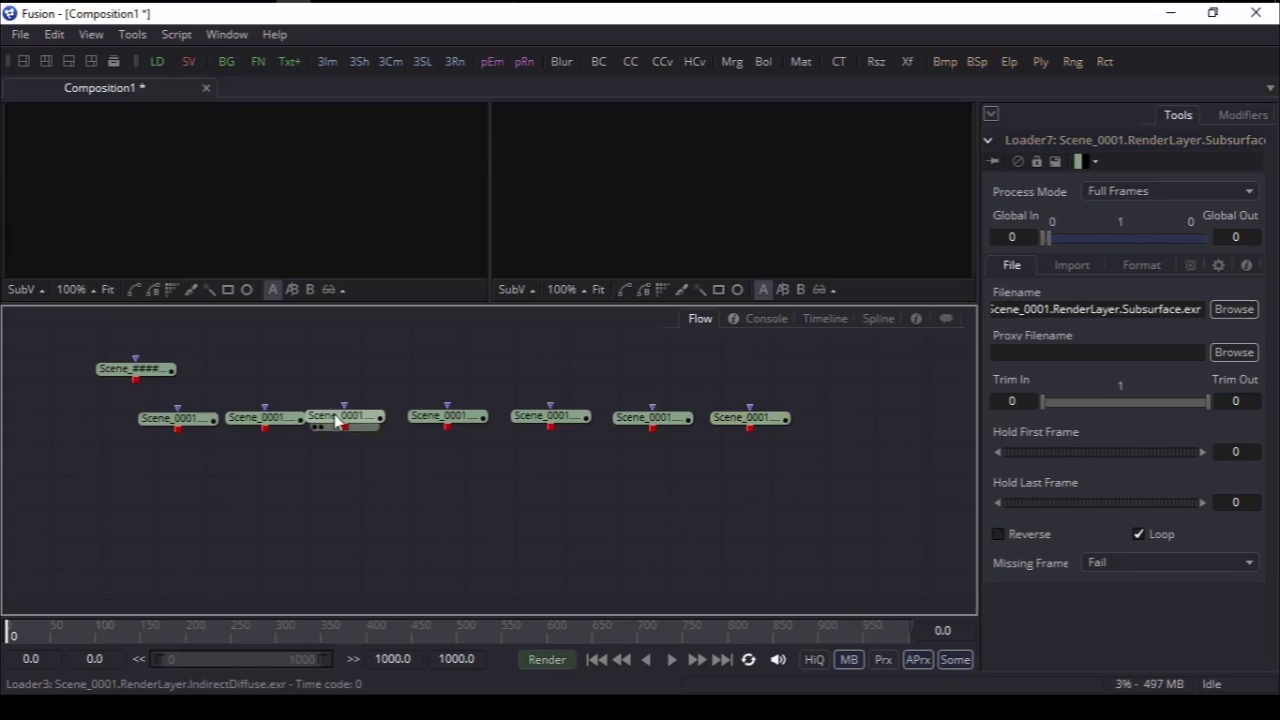
drag(338, 418, 347, 418)
click(150, 377)
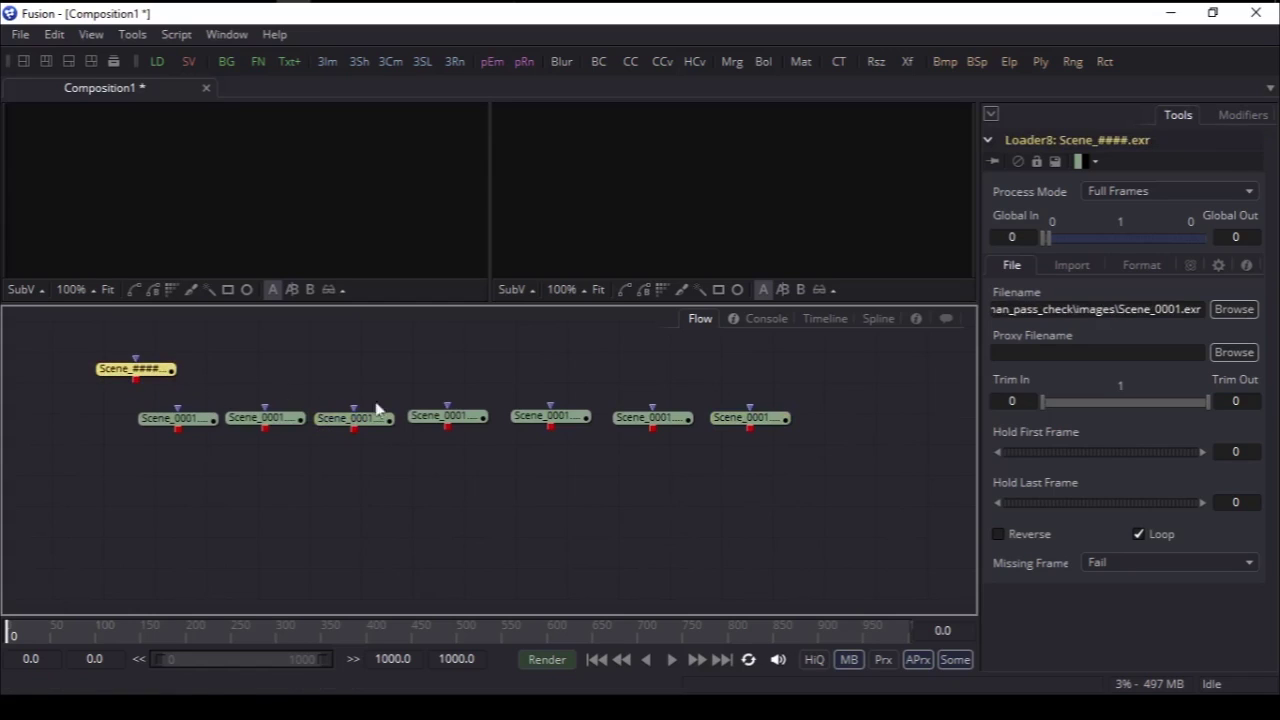
middle_drag(551, 460, 588, 455)
click(321, 468)
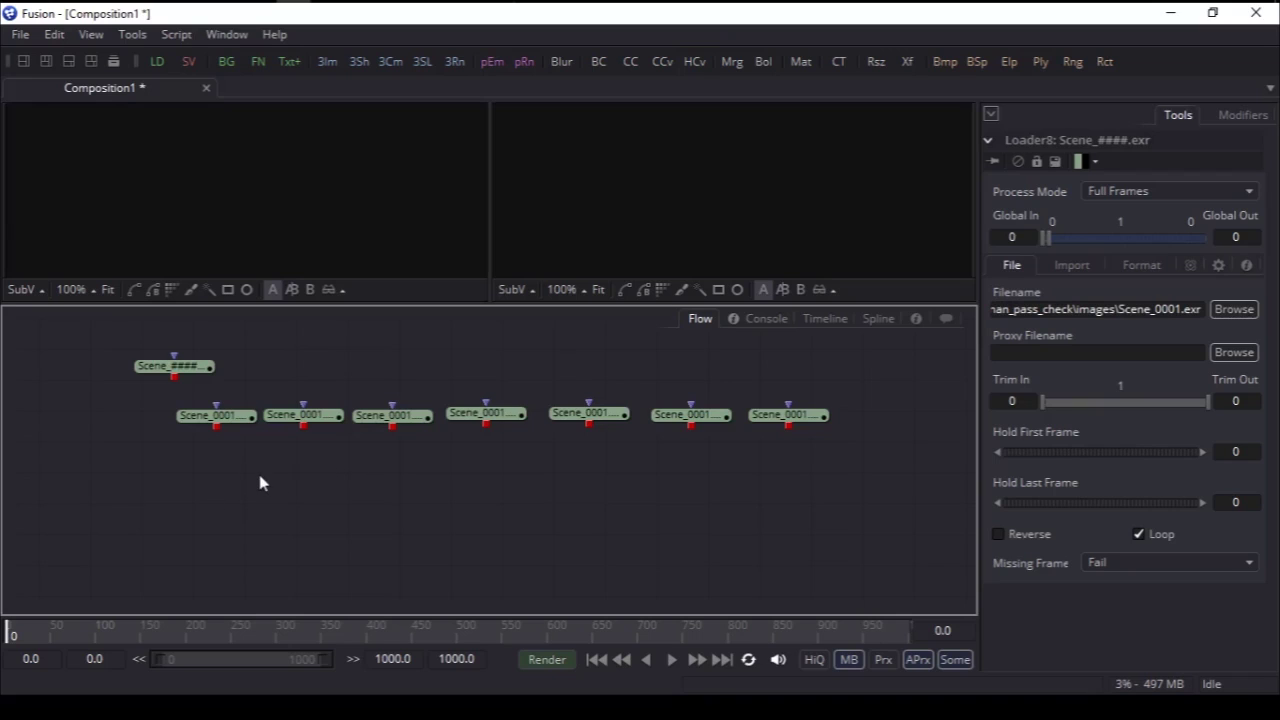
Step: Add a Merge node below the Diffuse and Specular loaders, keeping its apply mode Normal and setting Alpha Gain to 0.0
key(ctrl+space)
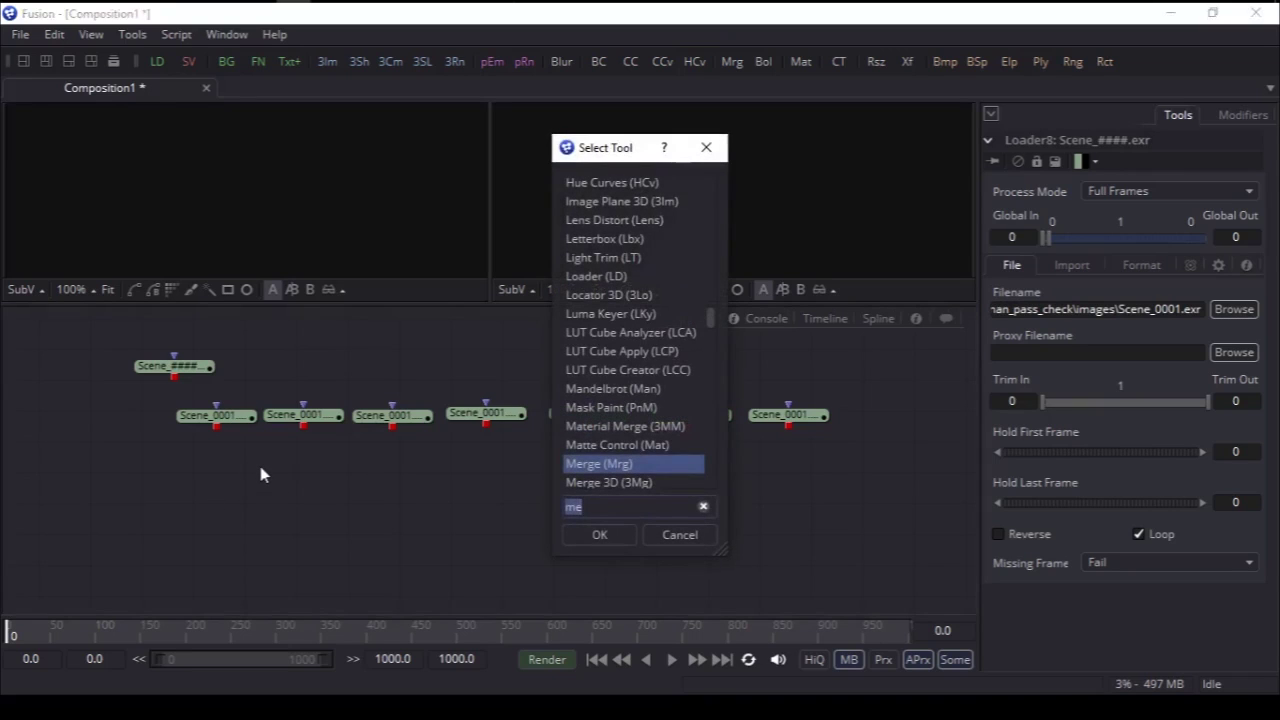
key(Return)
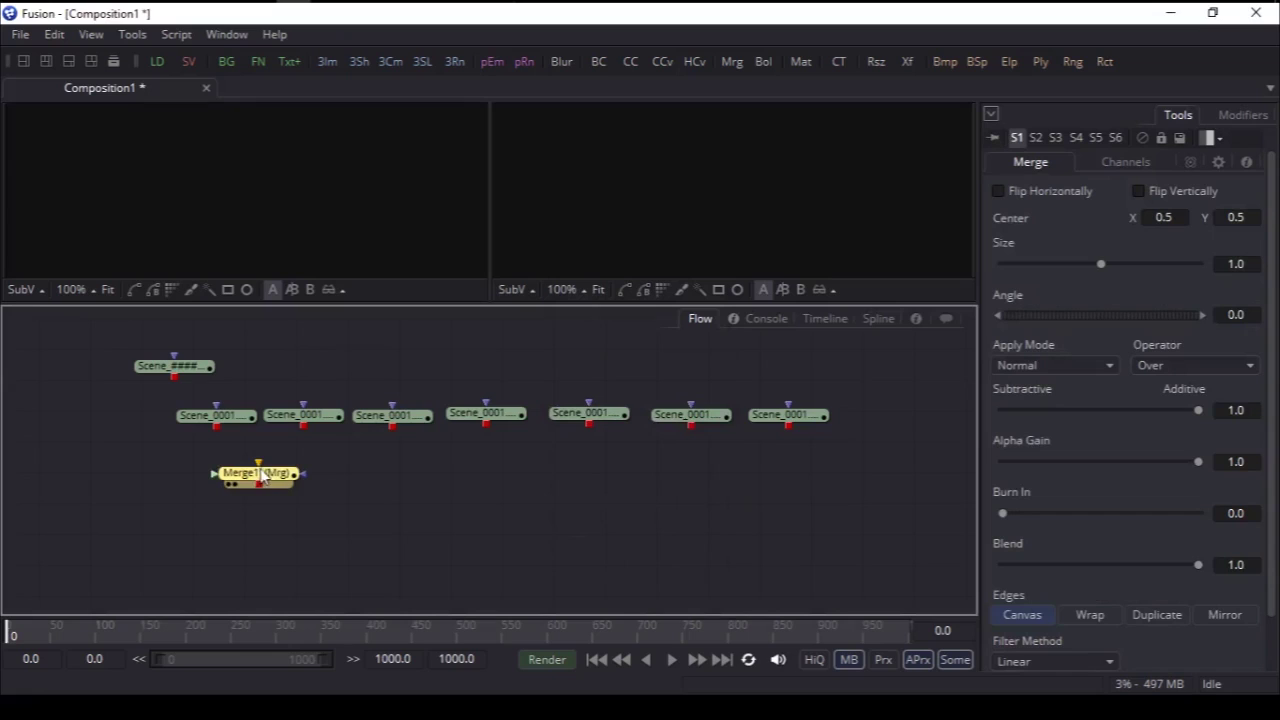
drag(256, 480, 270, 473)
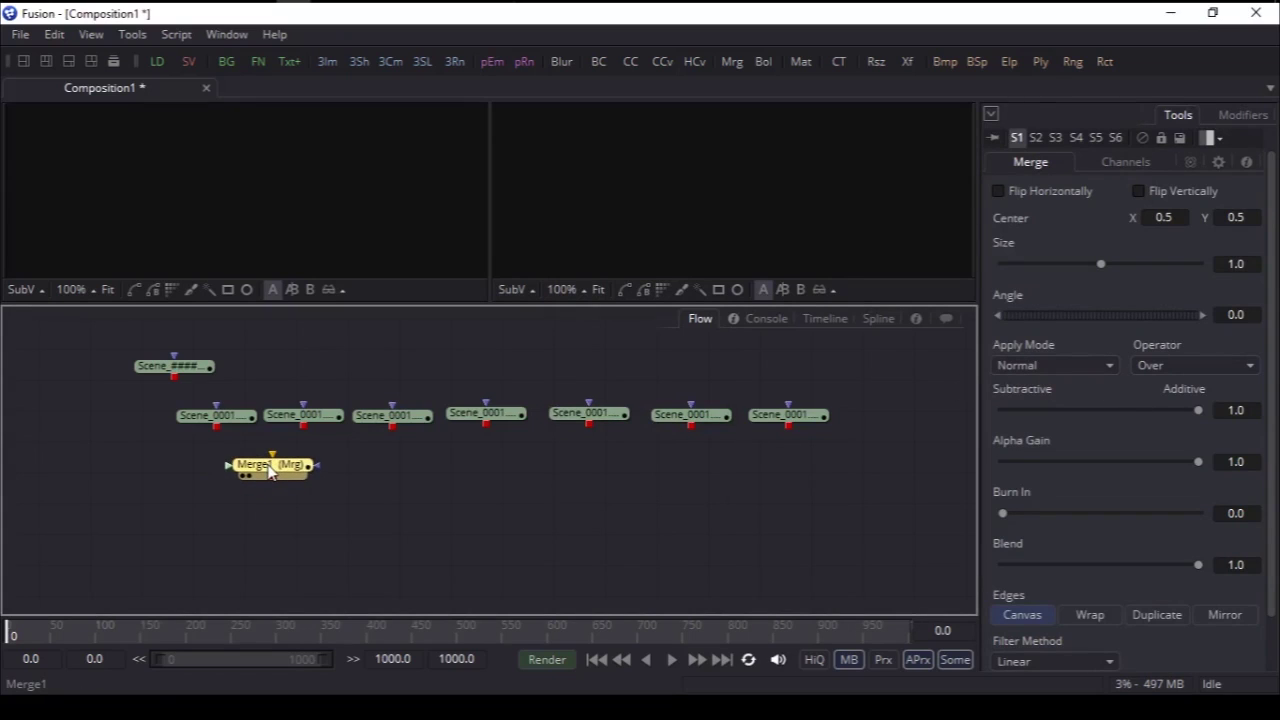
click(1032, 366)
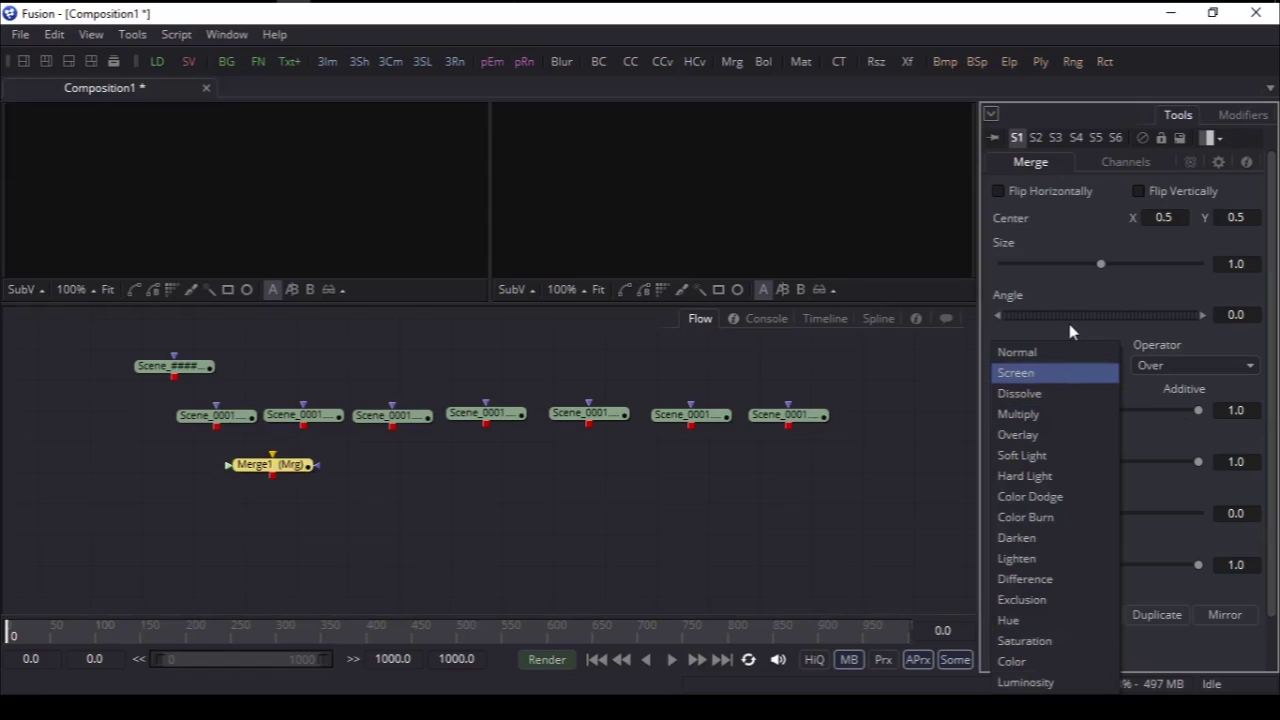
click(1012, 354)
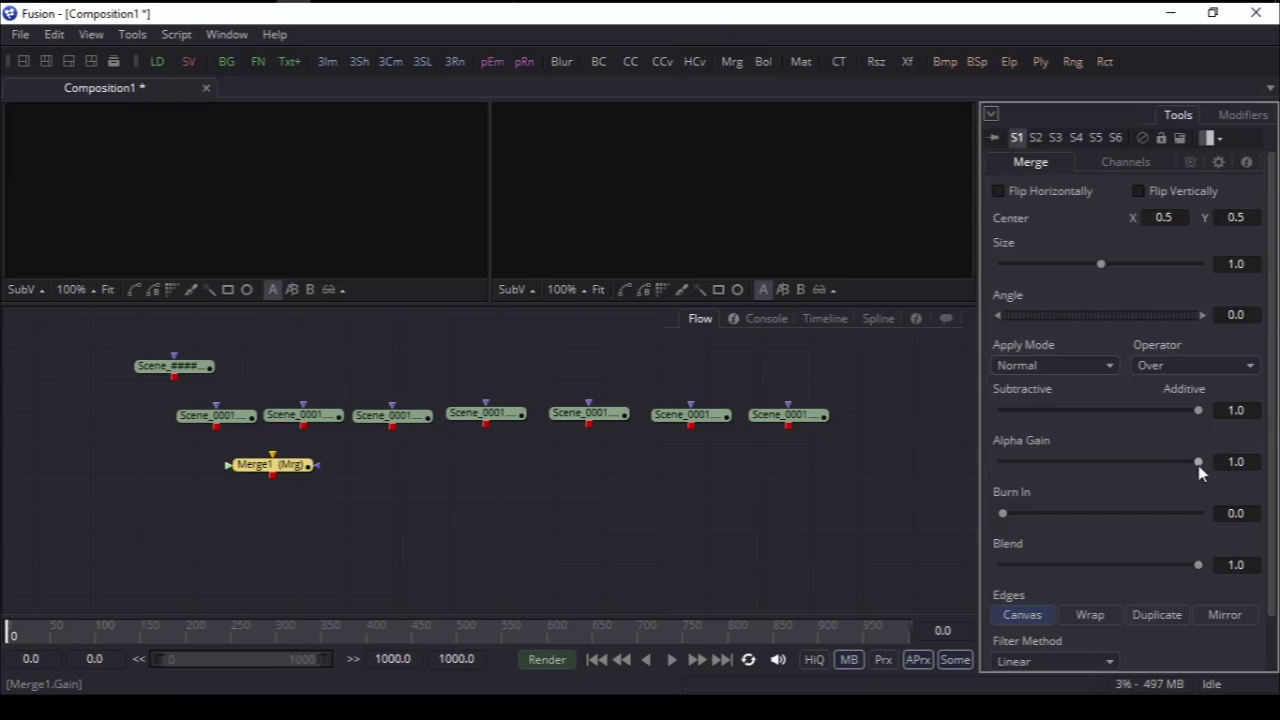
drag(1199, 466, 966, 471)
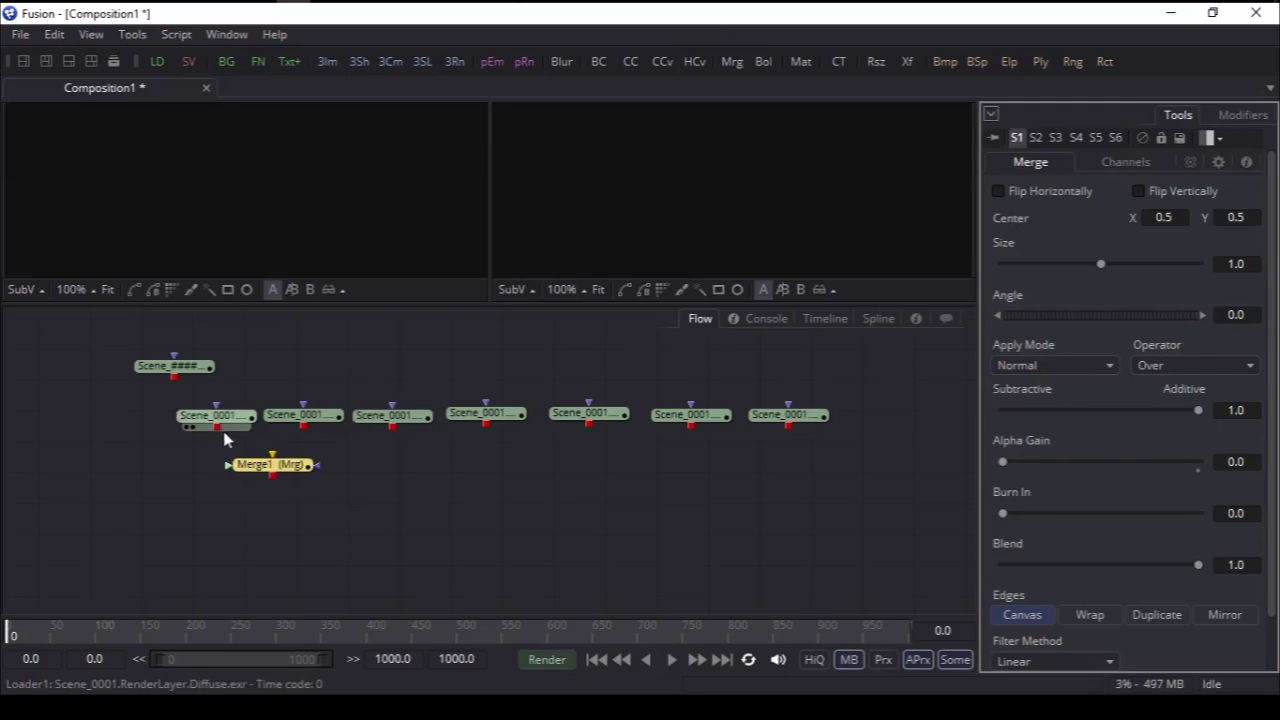
Step: Connect the Diffuse loader to the Merge node as background and the Specular loader as foreground
drag(216, 427, 264, 470)
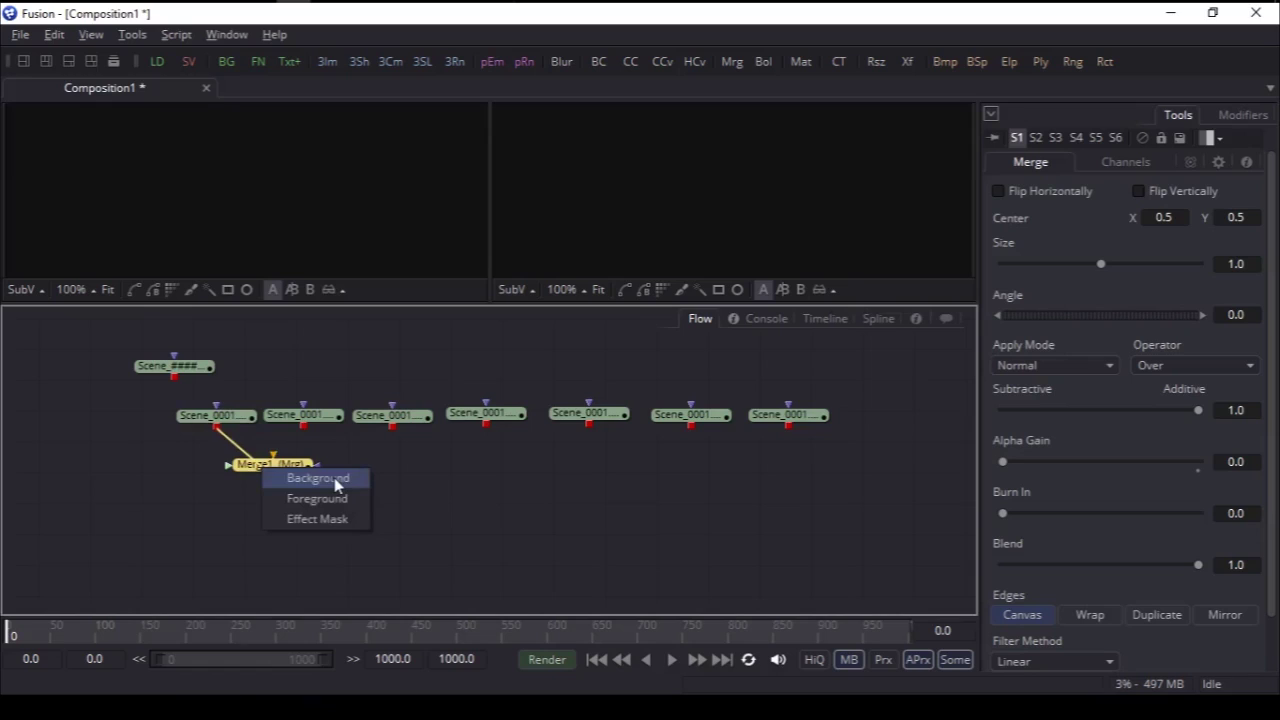
click(334, 480)
drag(304, 427, 266, 459)
click(340, 497)
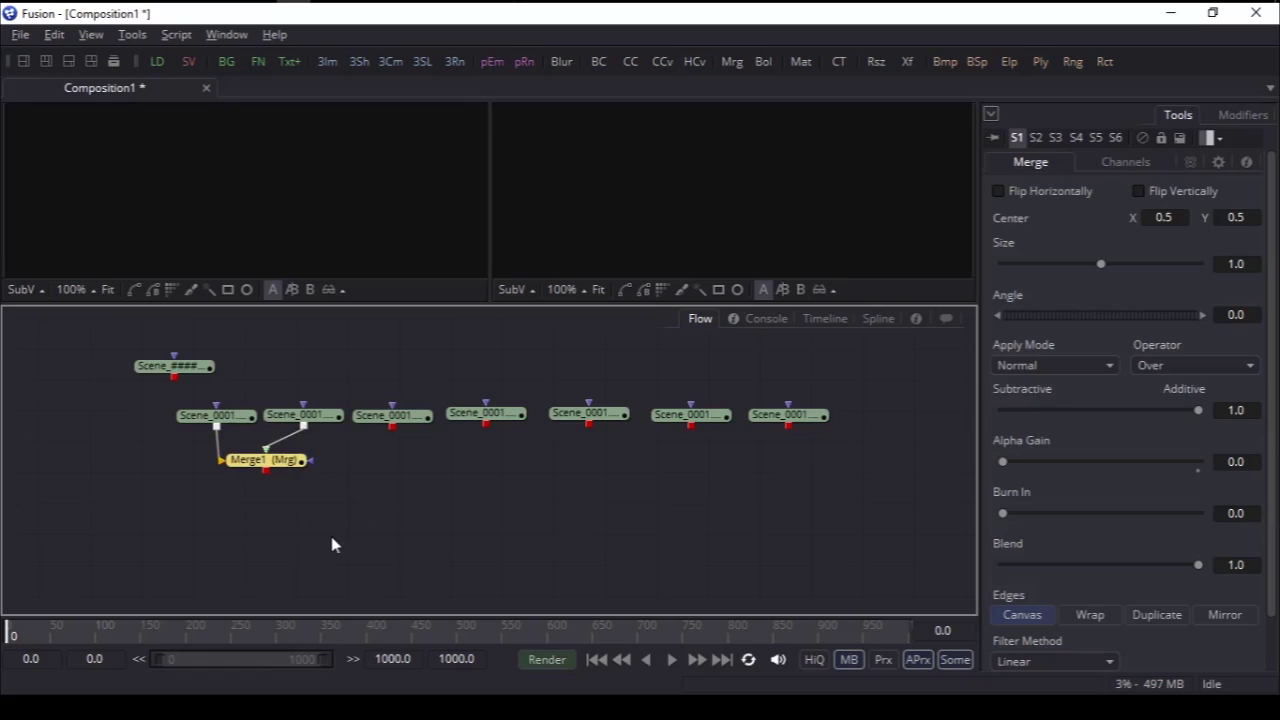
Step: Chain two pasted copies of the Merge node after the first, feeding IndirectDiffuse and IndirectSpecular into their foregrounds
key(ctrl+v)
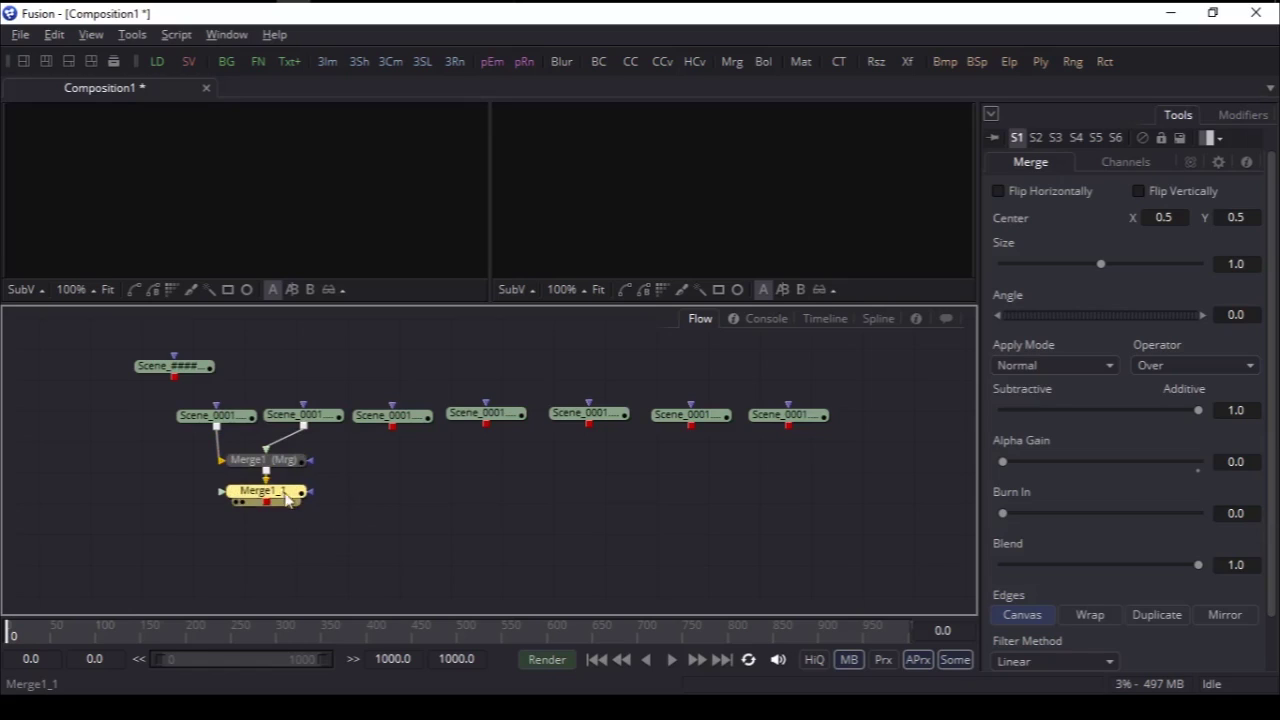
drag(290, 497, 420, 478)
drag(393, 426, 512, 477)
key(ctrl+v)
drag(486, 428, 507, 467)
Step: Append two more Merge copies to the chain, with the Refraction and Emission loaders as their foregrounds
key(ctrl+v)
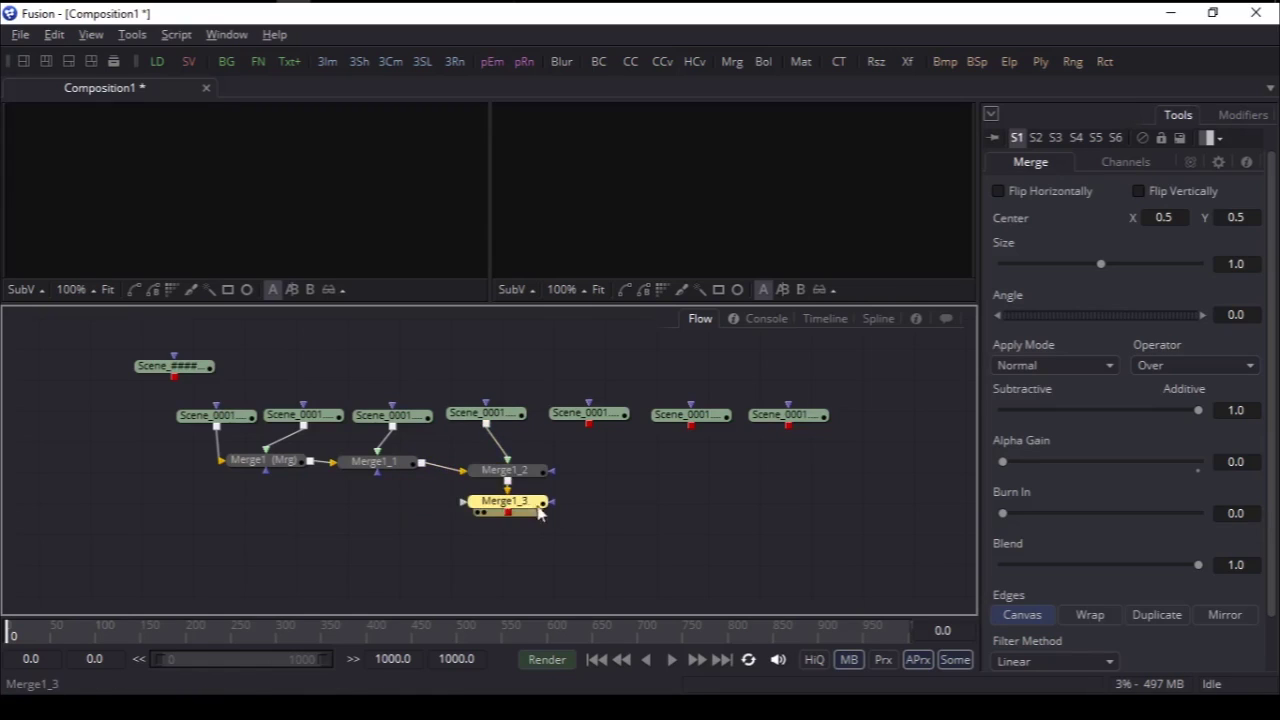
drag(525, 510, 632, 478)
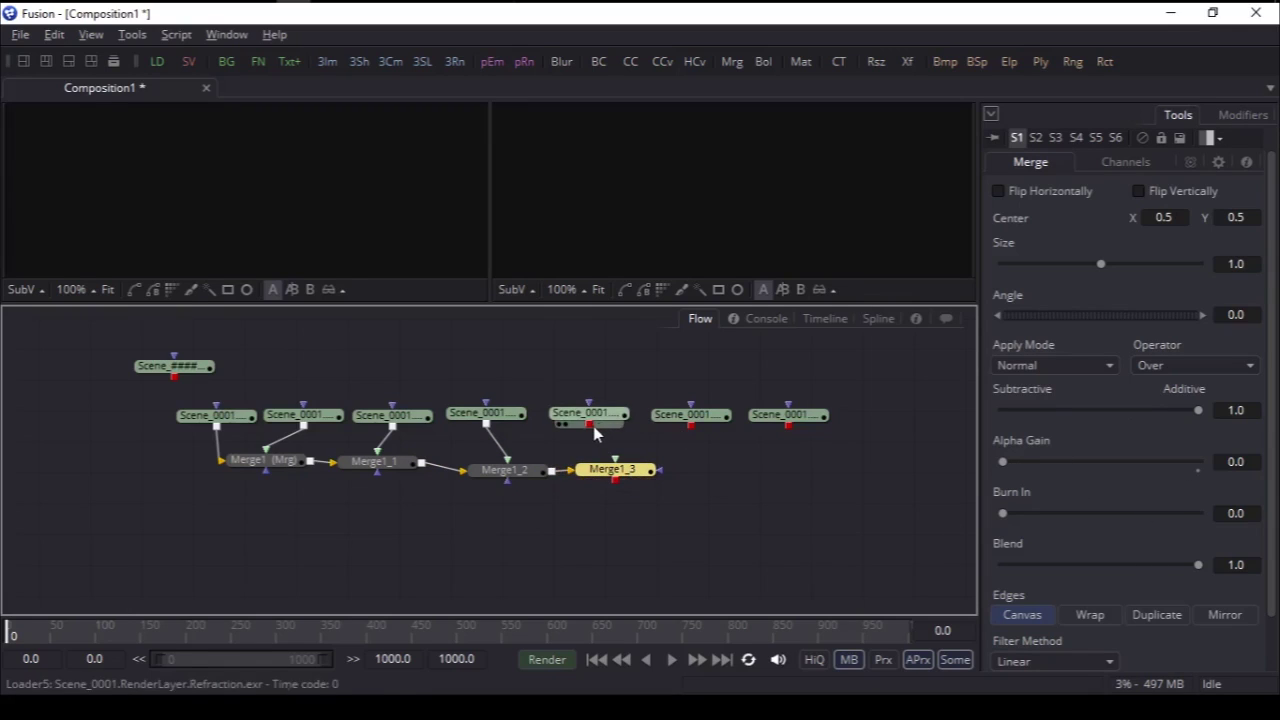
drag(590, 424, 630, 475)
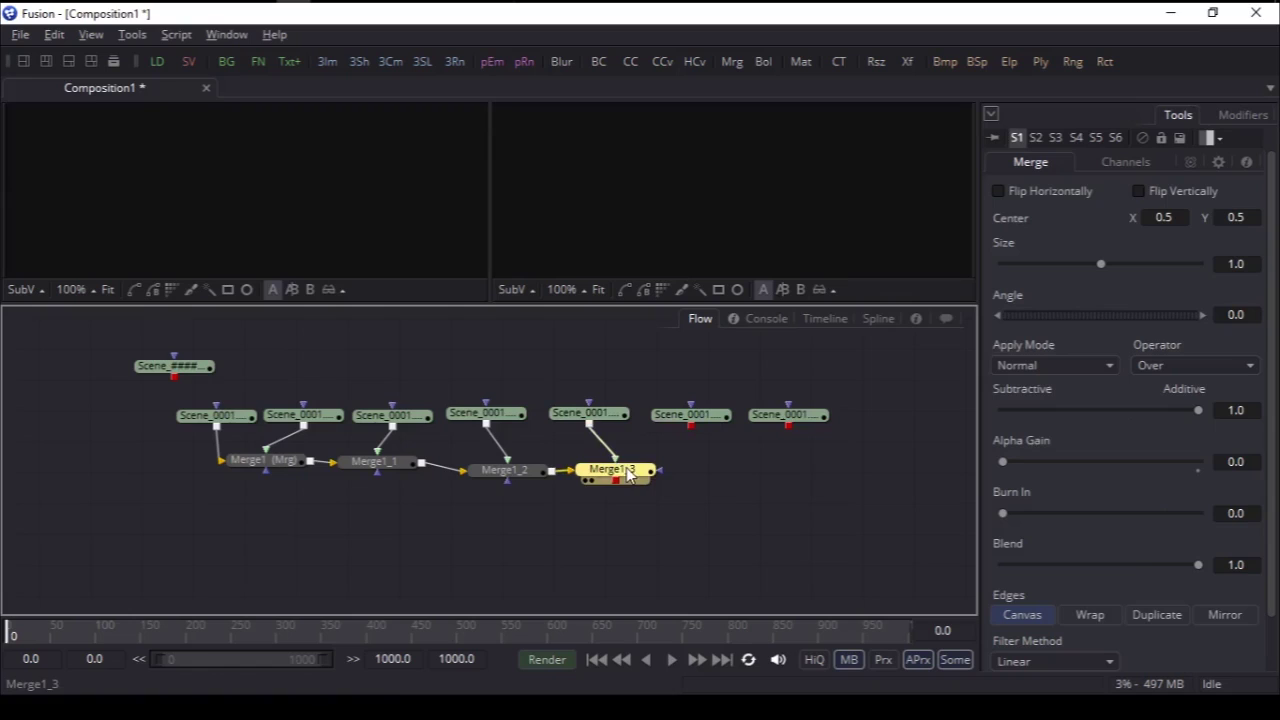
key(ctrl+v)
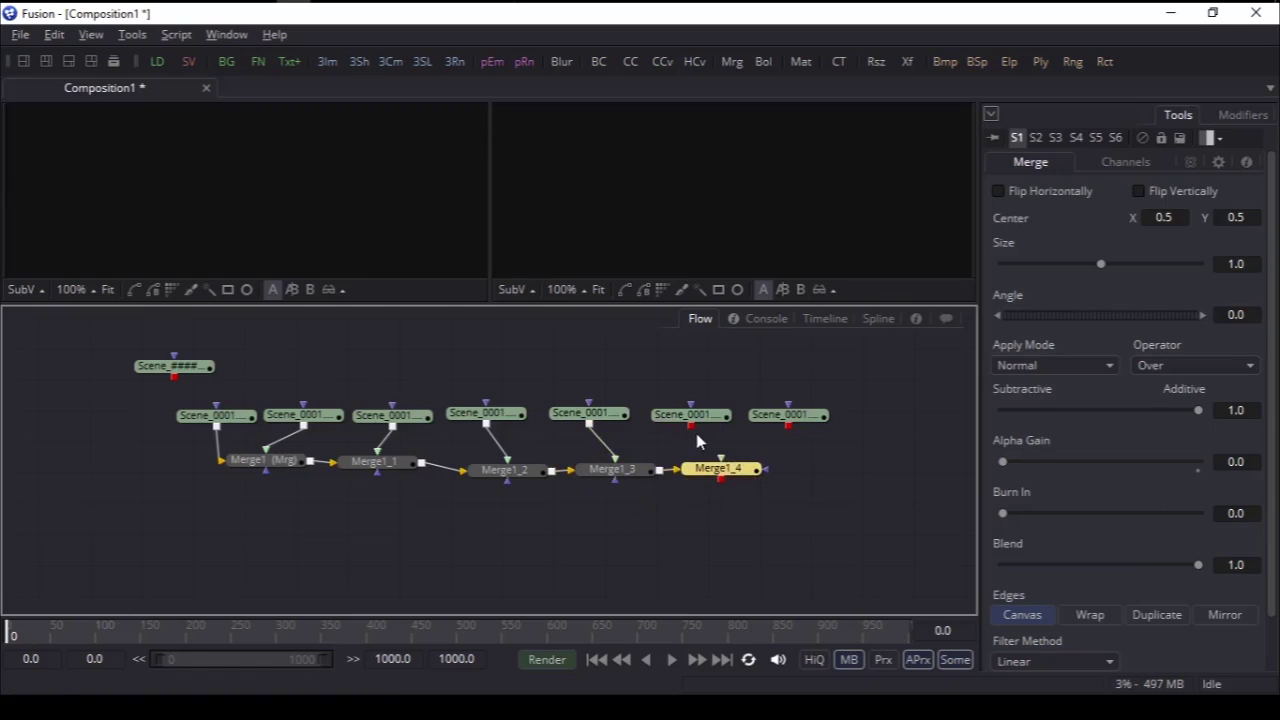
drag(691, 425, 735, 475)
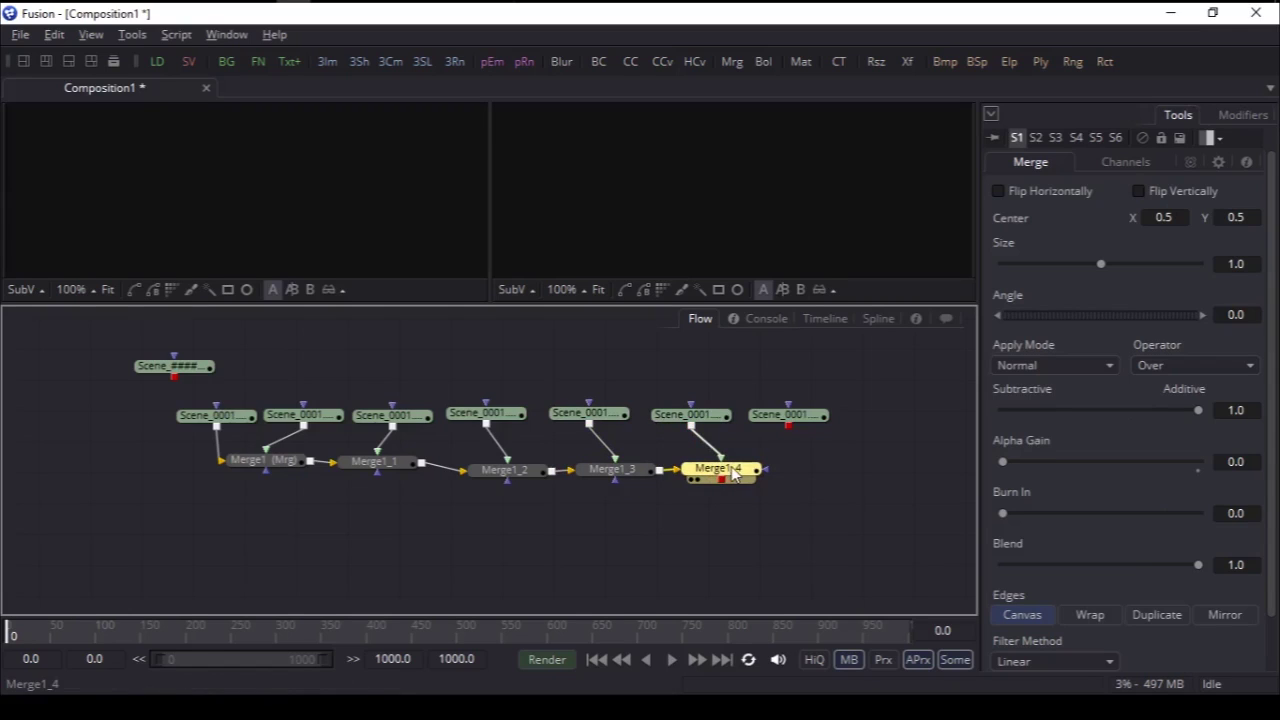
Step: Add a final Merge copy at the end of the chain and connect the Subsurface loader as its foreground
key(ctrl+v)
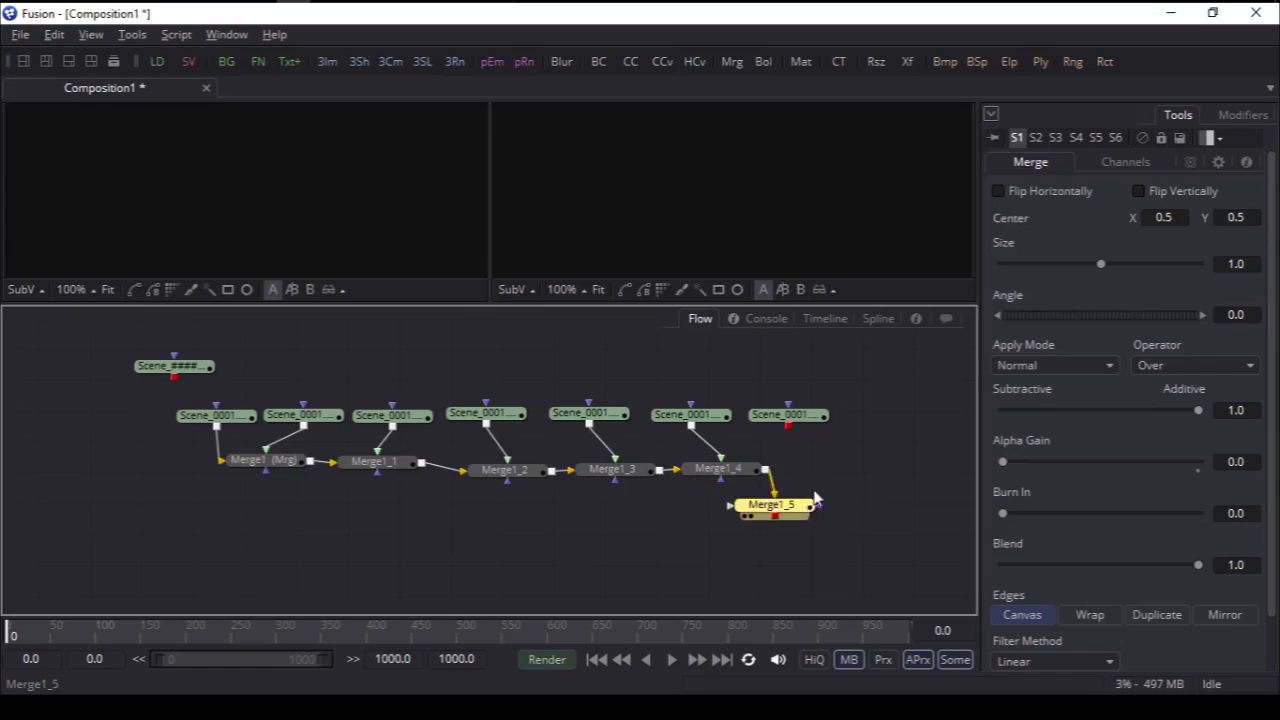
drag(788, 425, 810, 464)
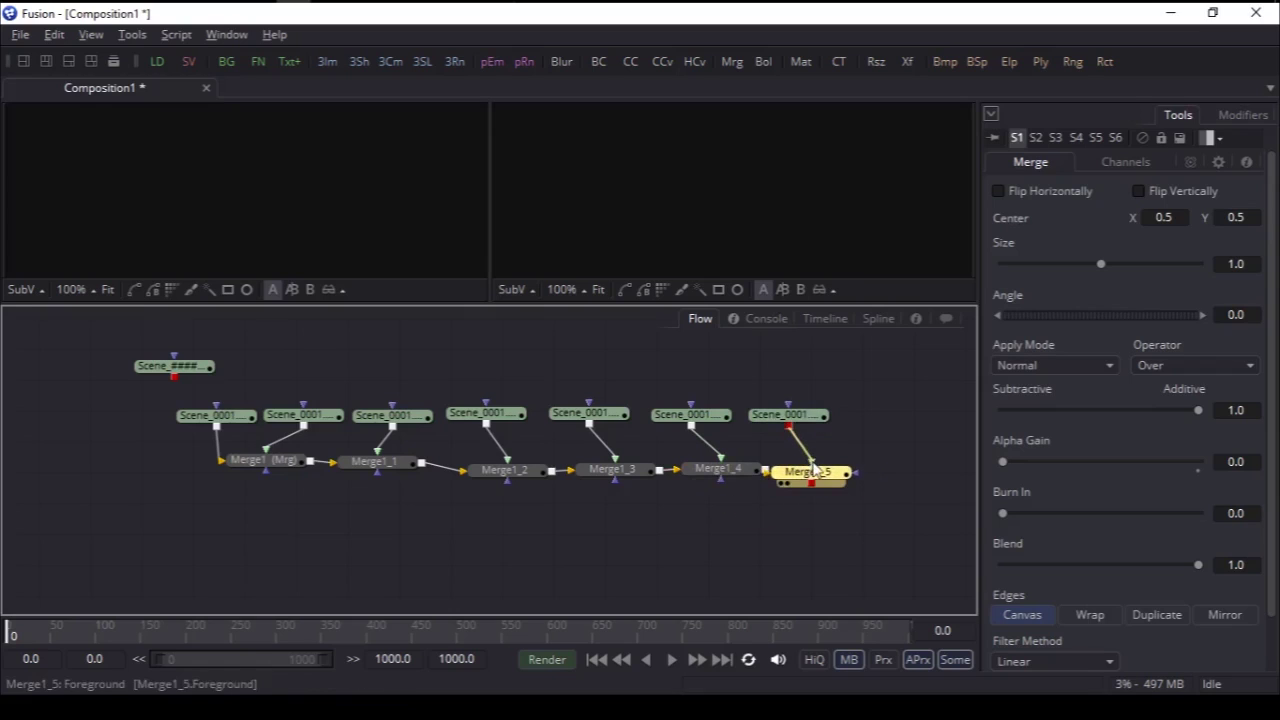
middle_drag(879, 489, 815, 500)
click(705, 485)
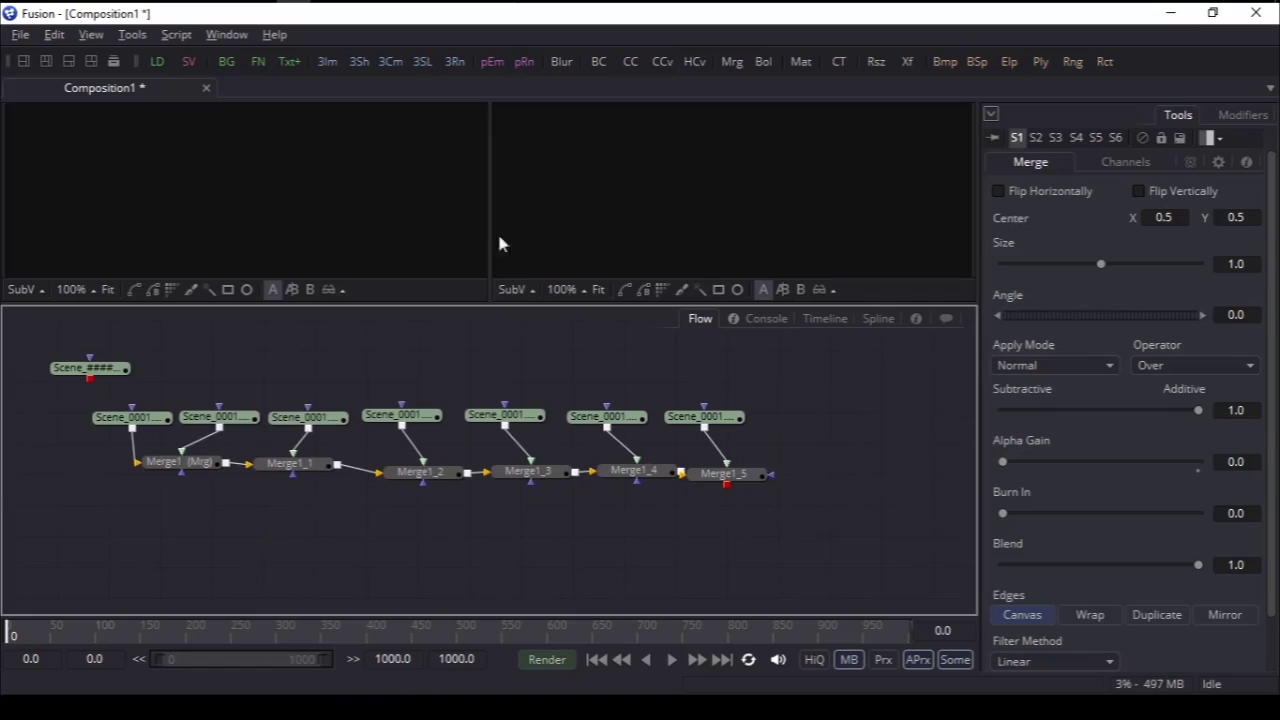
Step: Enlarge the flow area over the built-in viewers and open a new floating image view beside the end of the merge chain
drag(514, 306, 391, 97)
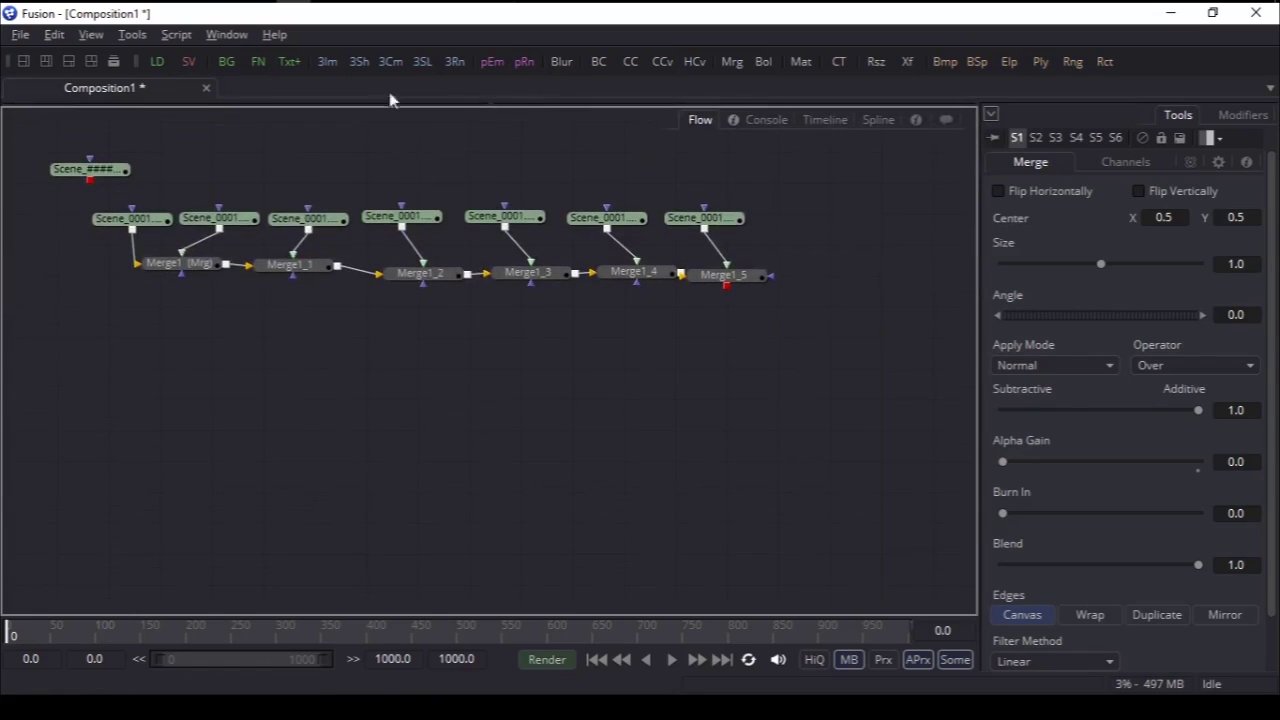
middle_drag(790, 246, 658, 276)
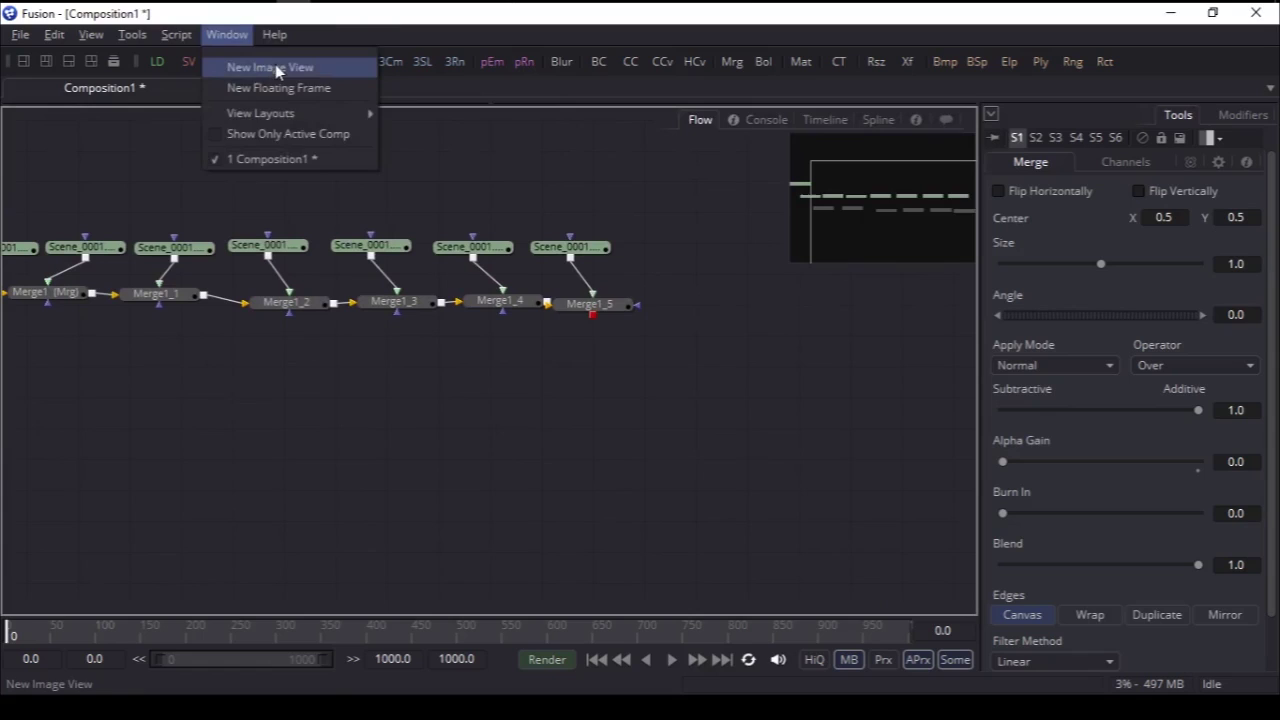
click(275, 67)
drag(586, 29, 898, 66)
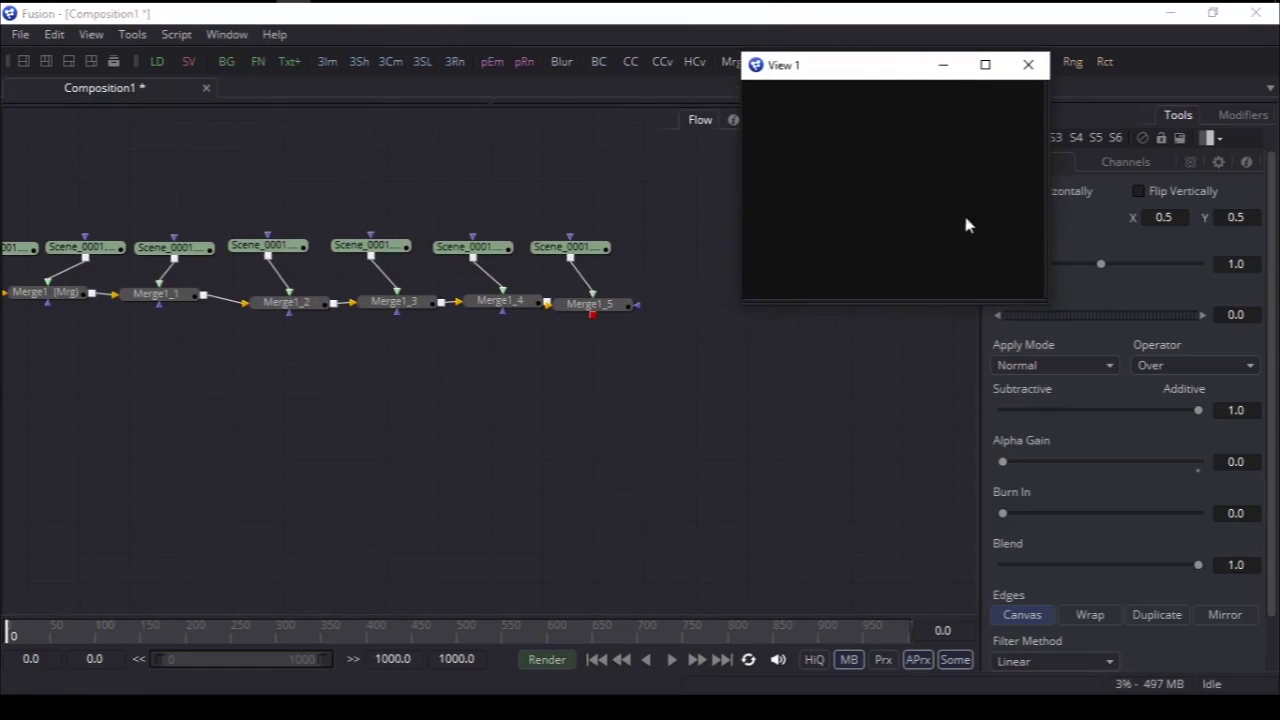
Step: Enlarge the floating view and show the output of the last Merge in the chain in it
drag(1043, 305, 1210, 441)
drag(607, 311, 1021, 292)
key(ctrl+f)
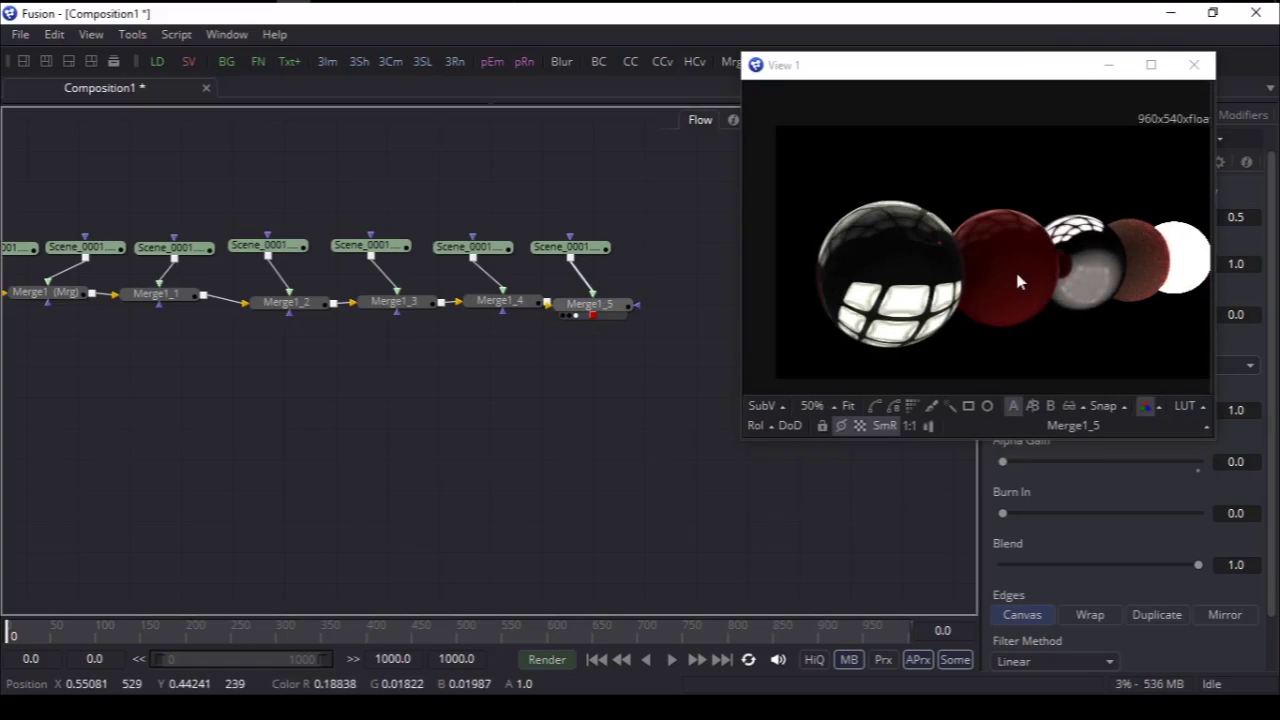
Step: Move the beauty-pass loader near the end of the merge chain and show it in the floating view
middle_drag(463, 194, 531, 283)
drag(45, 300, 662, 300)
middle_drag(609, 266, 306, 214)
drag(373, 265, 943, 265)
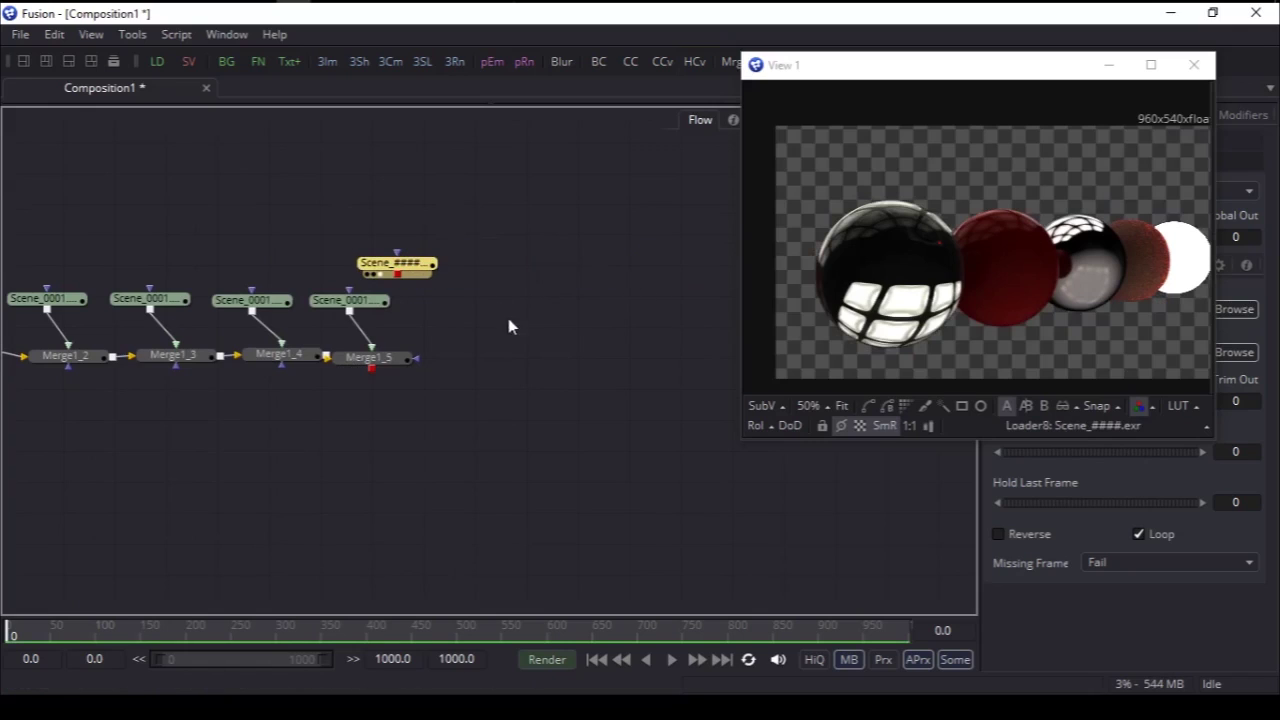
Step: Add a Gamut node with sRGB output space after the beauty-pass loader and show it in the floating view
middle_drag(508, 318, 568, 314)
drag(457, 263, 433, 220)
click(512, 248)
key(shift+space)
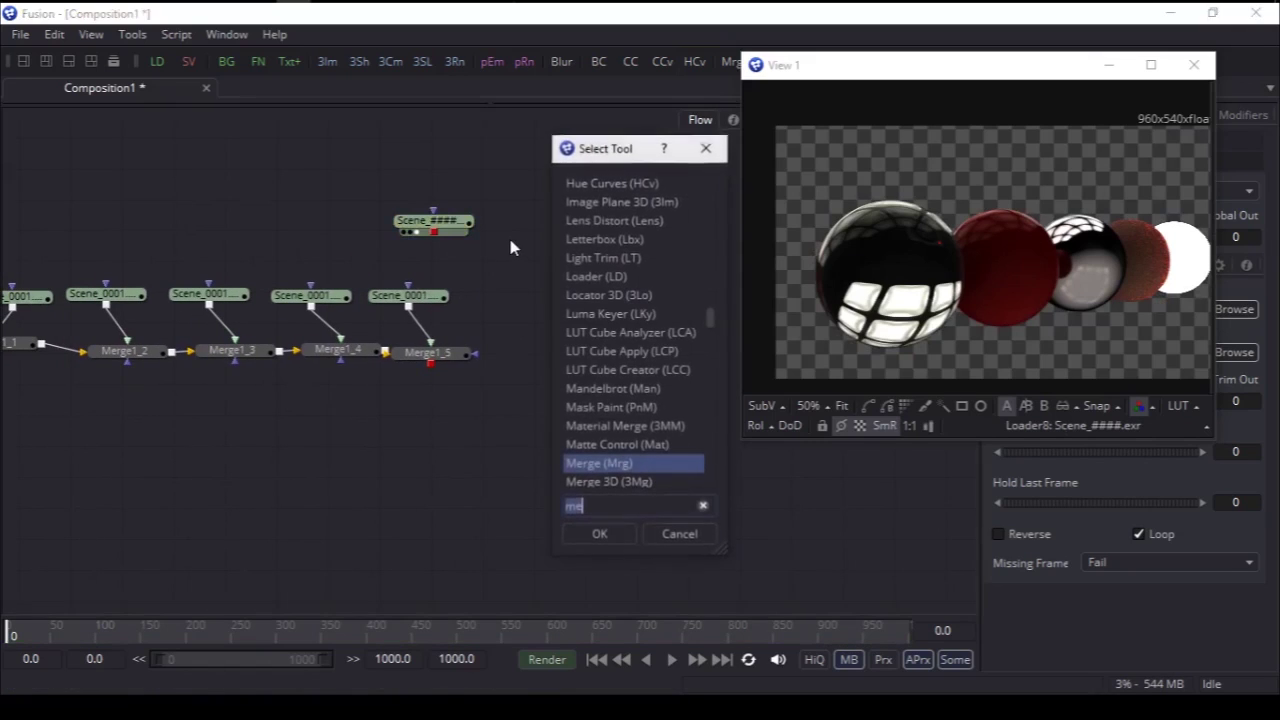
text(ga)
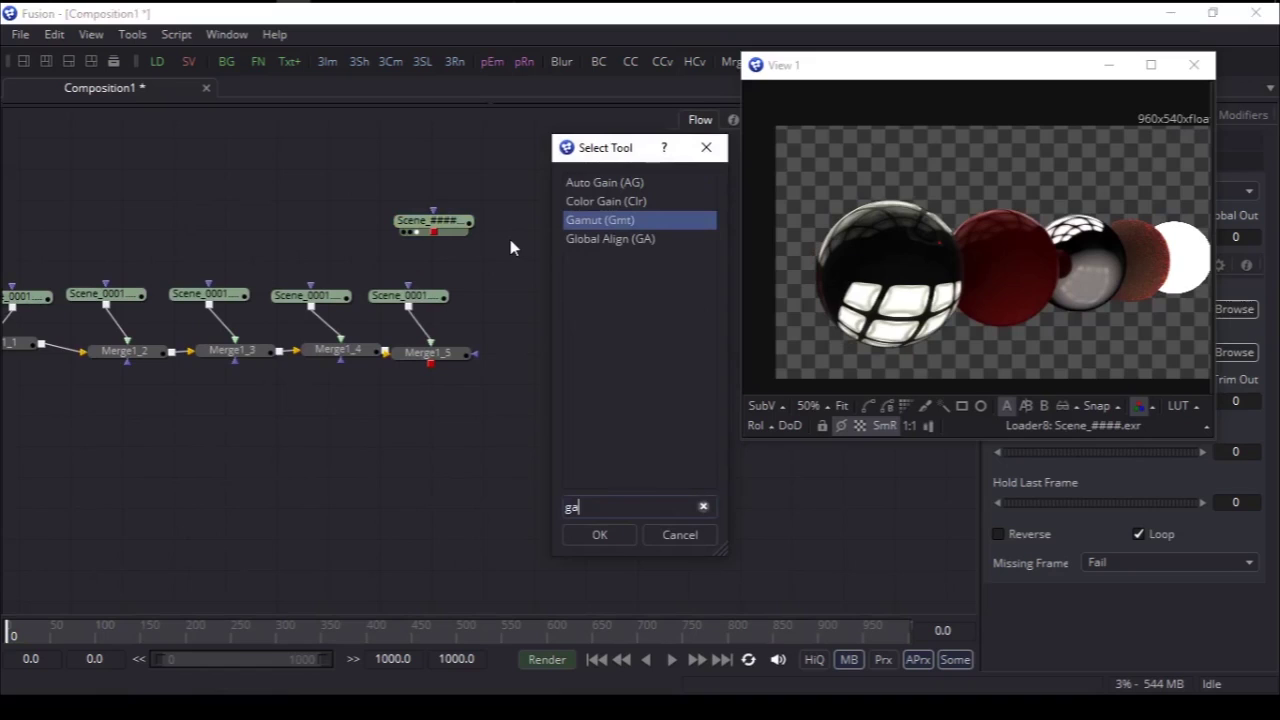
key(Return)
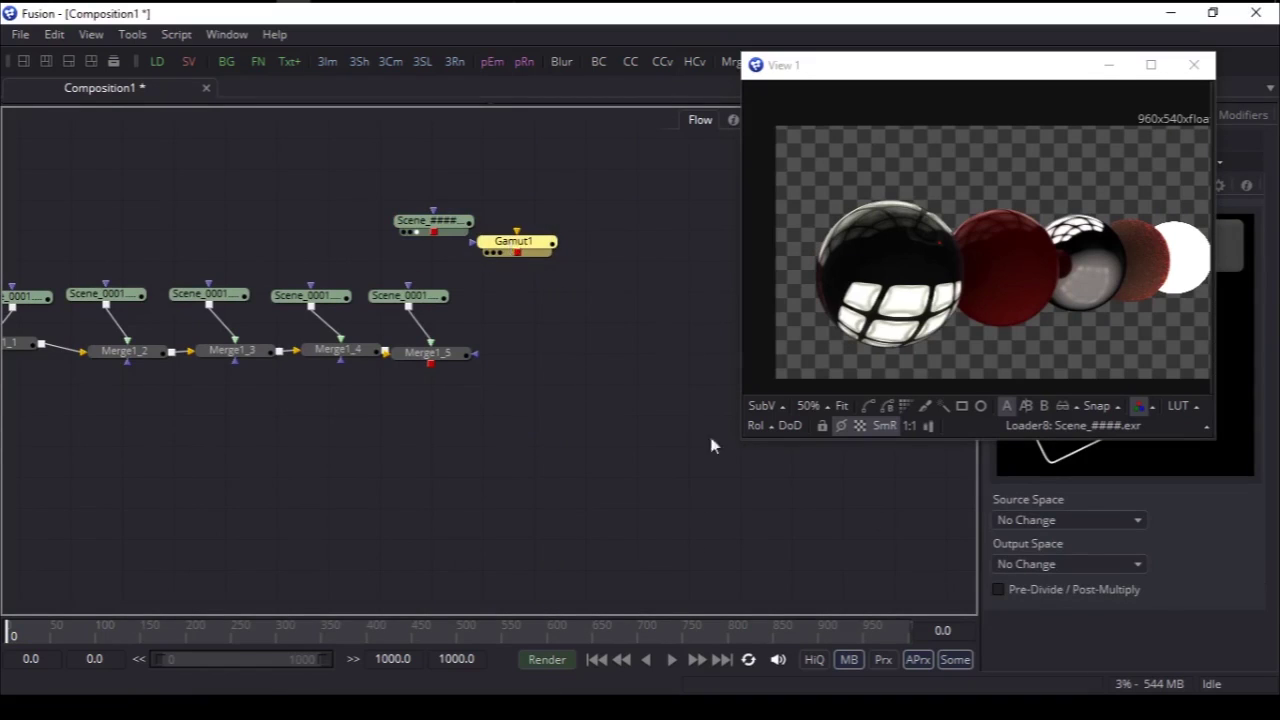
click(1068, 566)
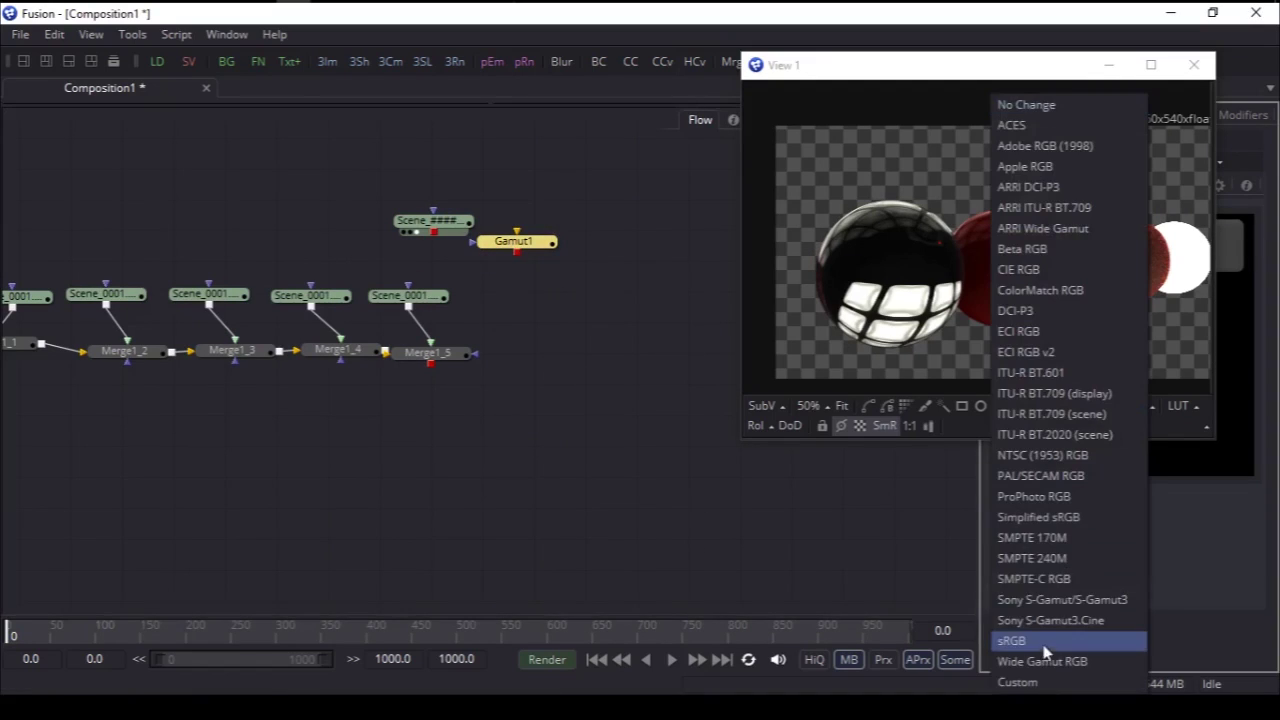
click(1012, 641)
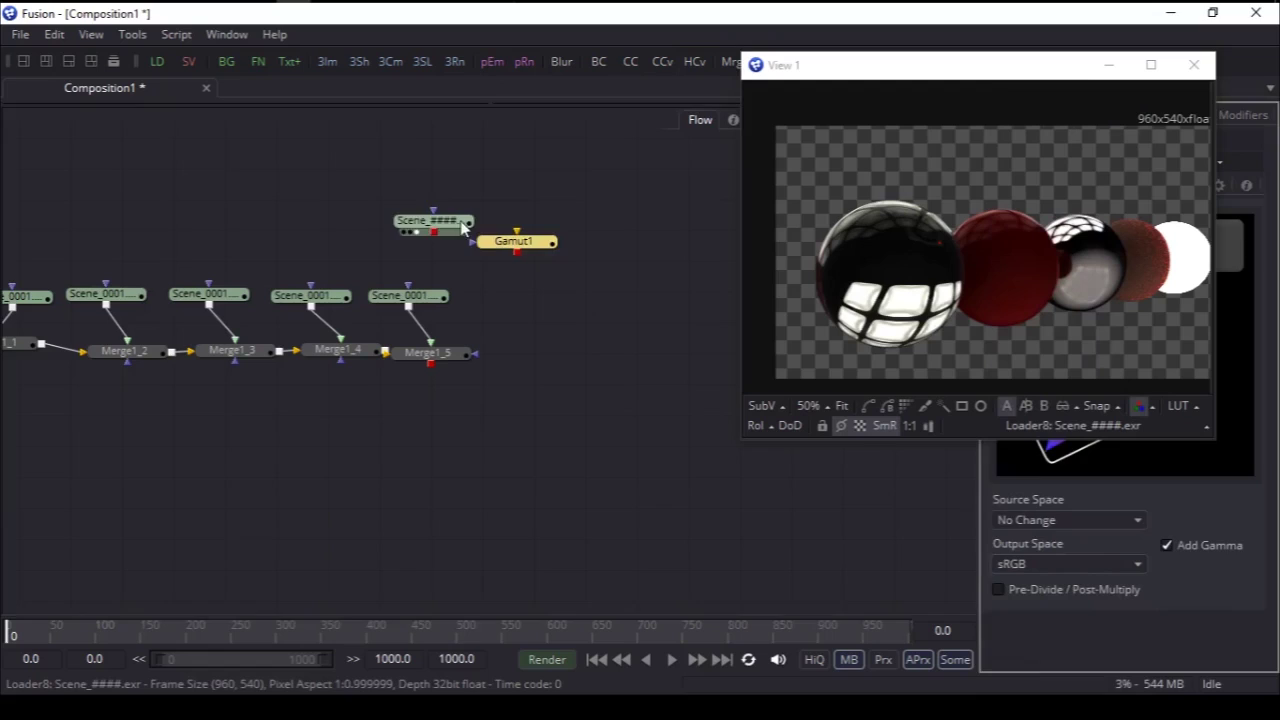
drag(436, 232, 477, 230)
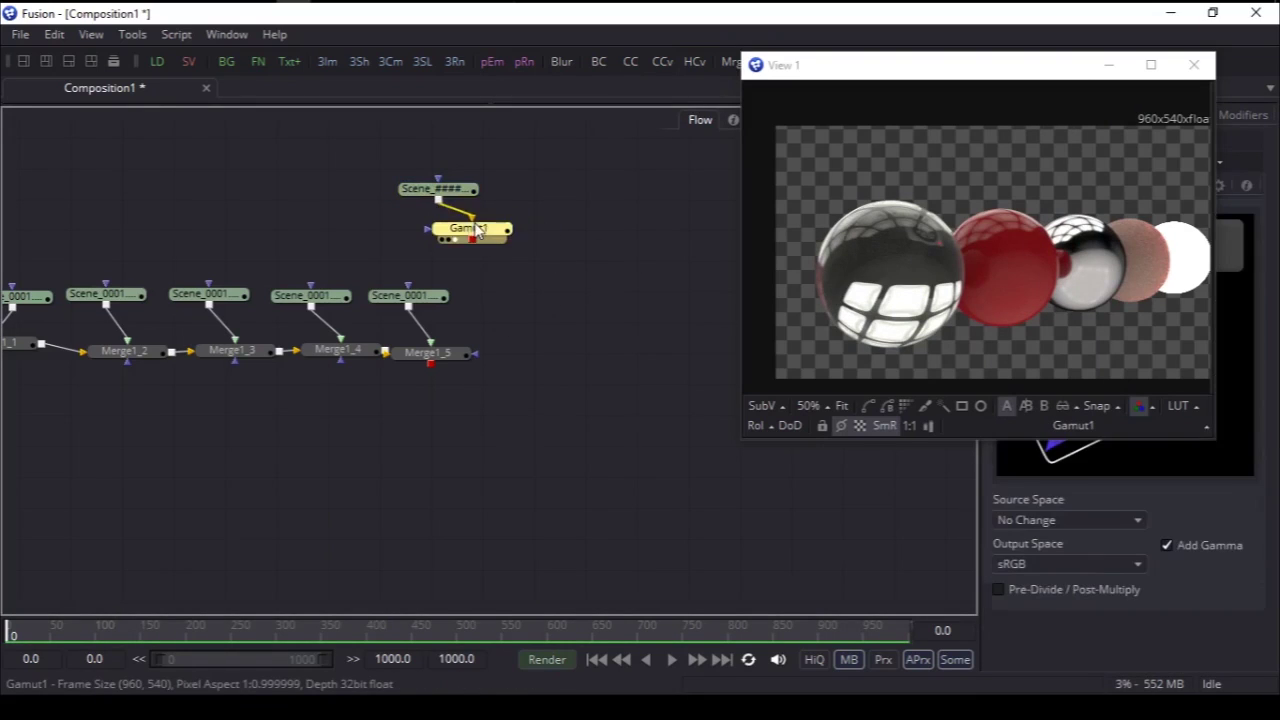
Step: Paste a Gamut copy just below the end of the merge chain, fed by the last Merge, and show it in the floating view
click(563, 355)
key(ctrl+v)
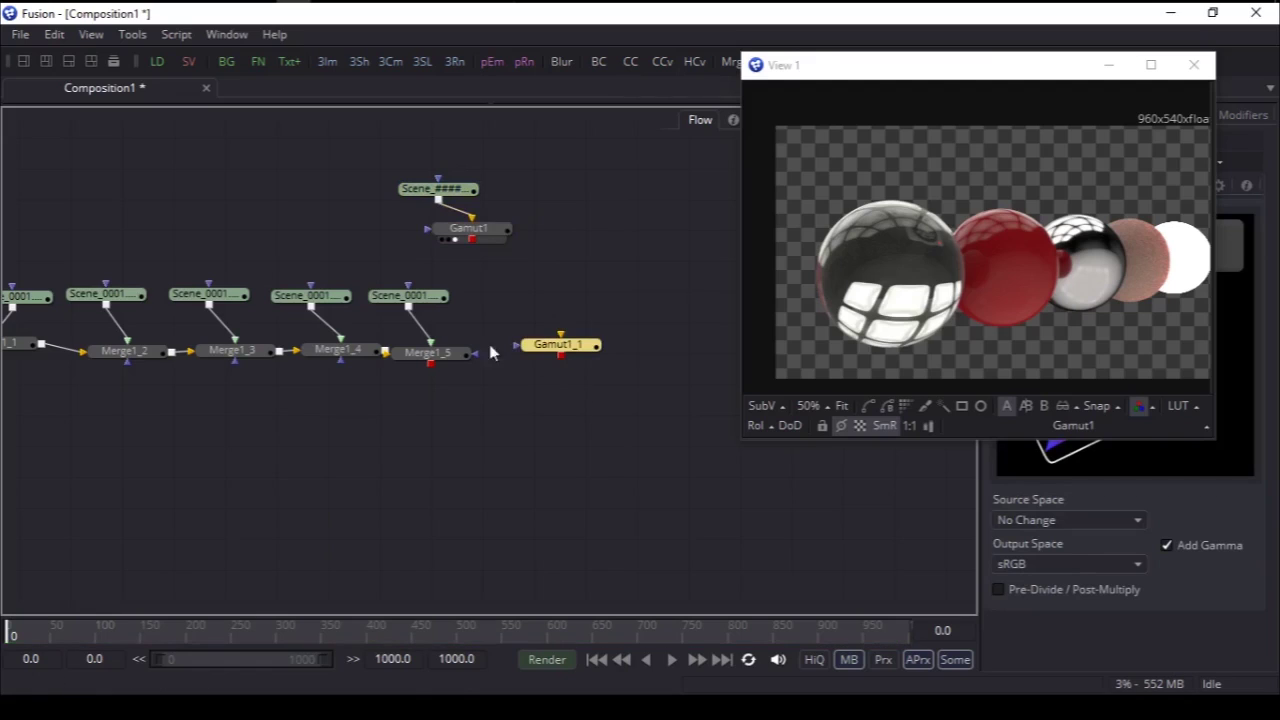
drag(430, 364, 543, 368)
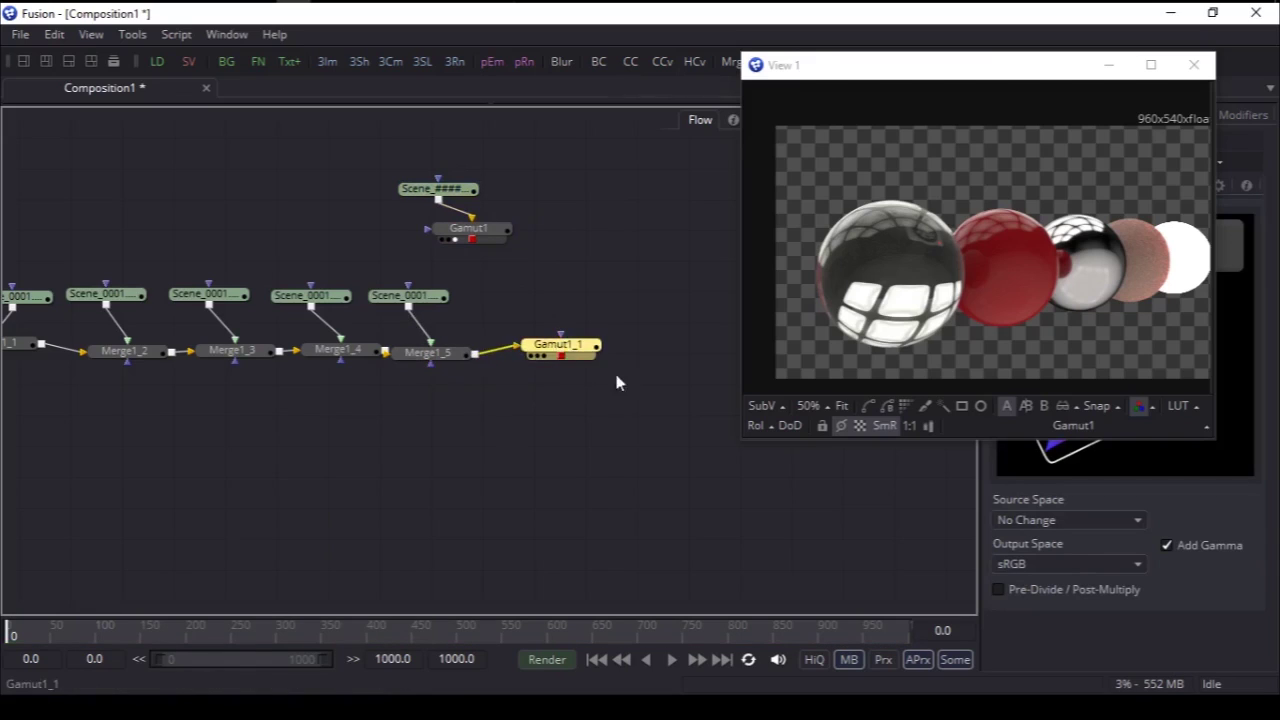
key(1)
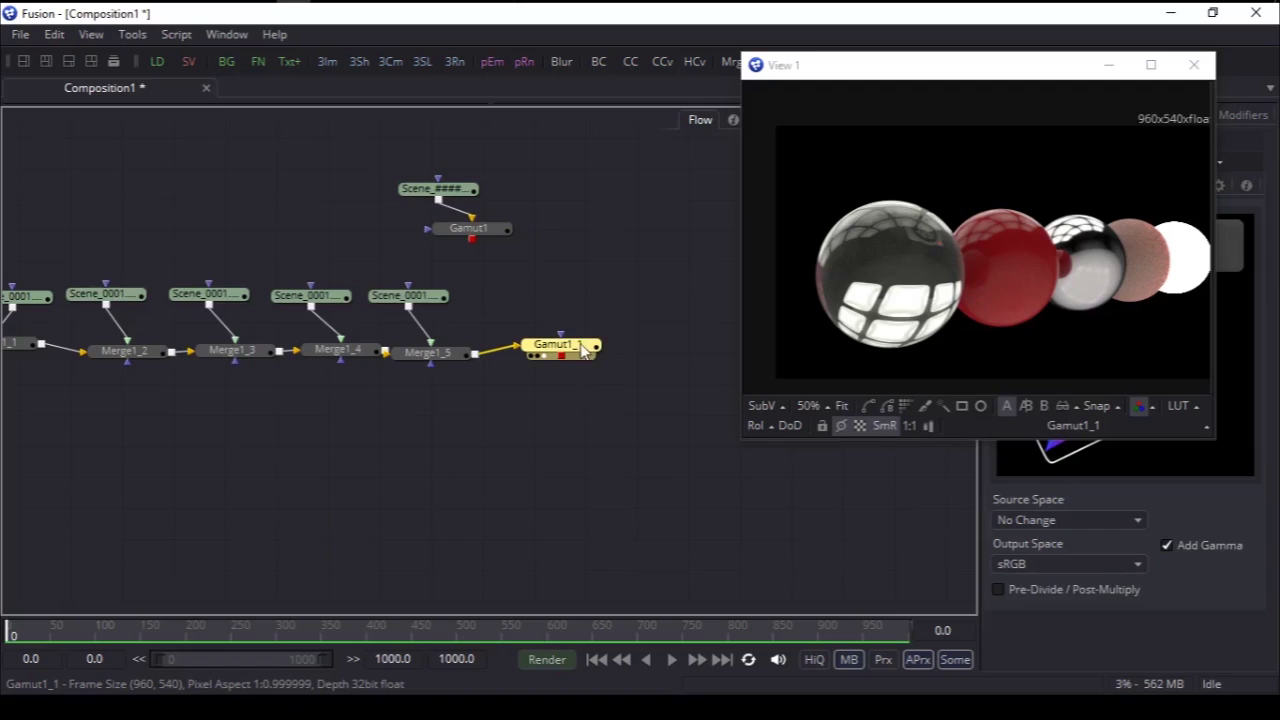
drag(583, 350, 567, 398)
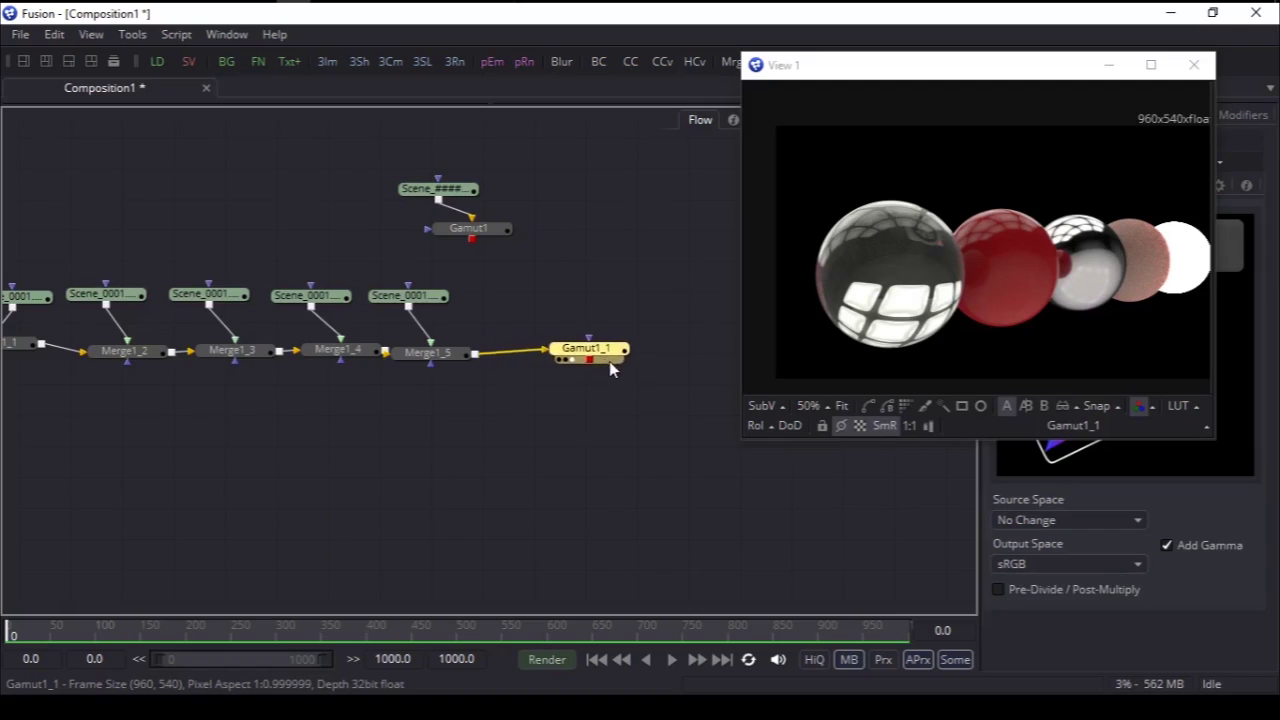
drag(632, 365, 525, 409)
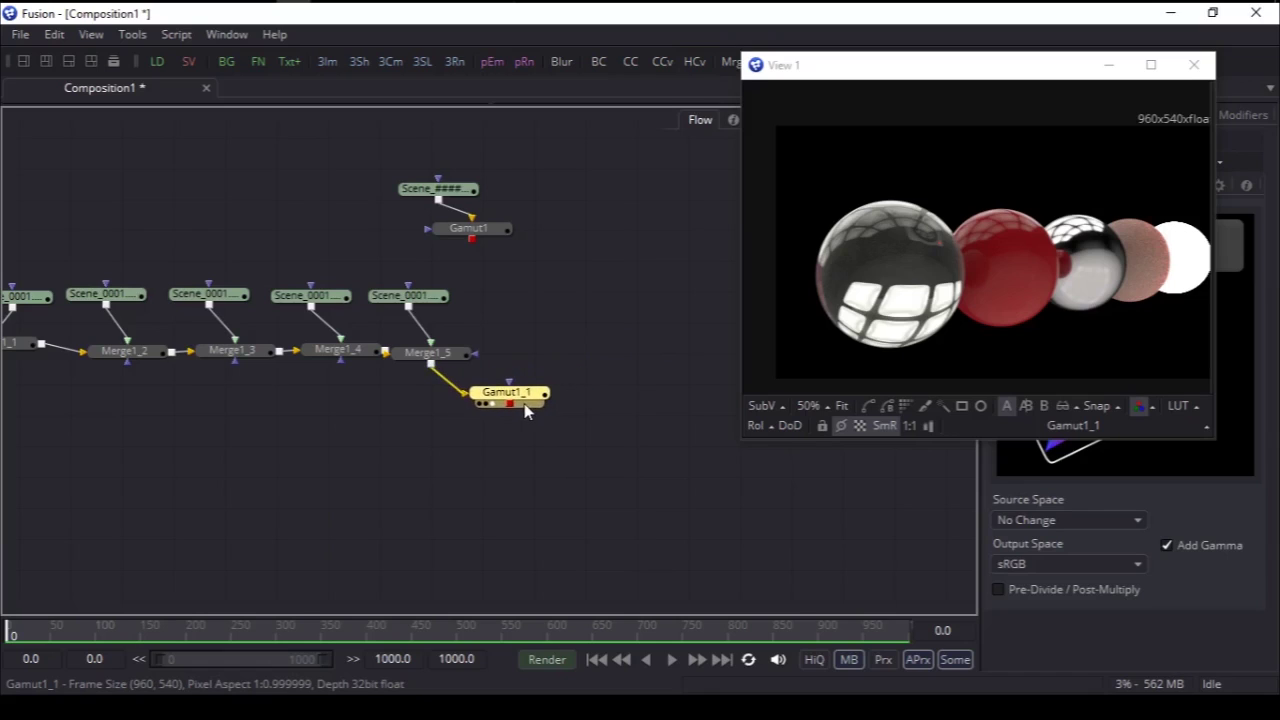
click(568, 325)
middle_drag(580, 314, 534, 314)
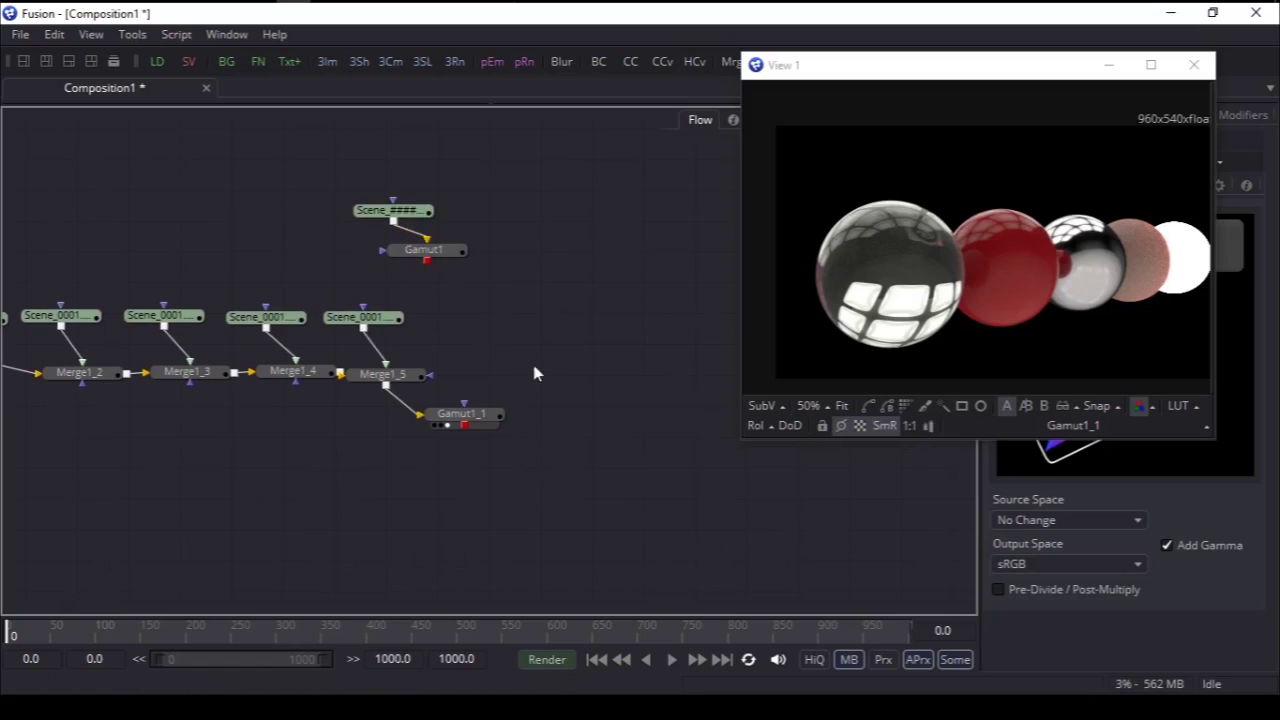
Step: Compare the rebuilt chain's Gamut output with the beauty pass's Gamut output in the floating view
key(shift+space)
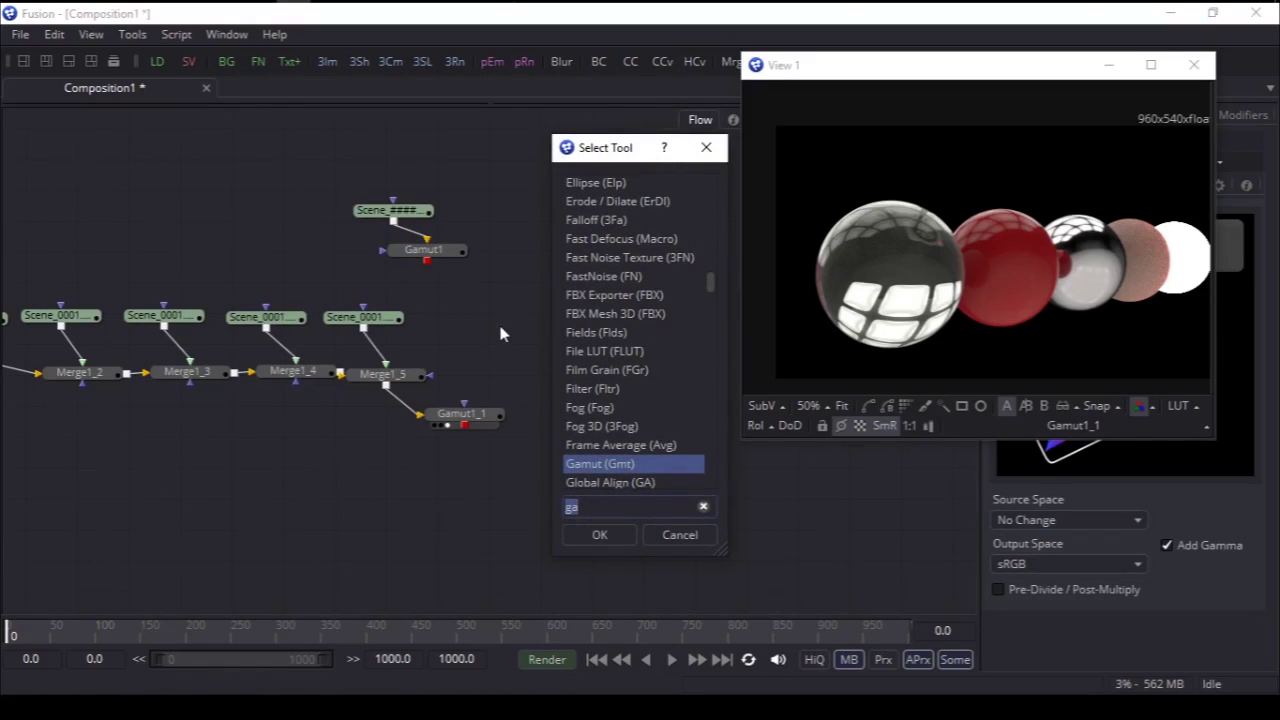
key(Return)
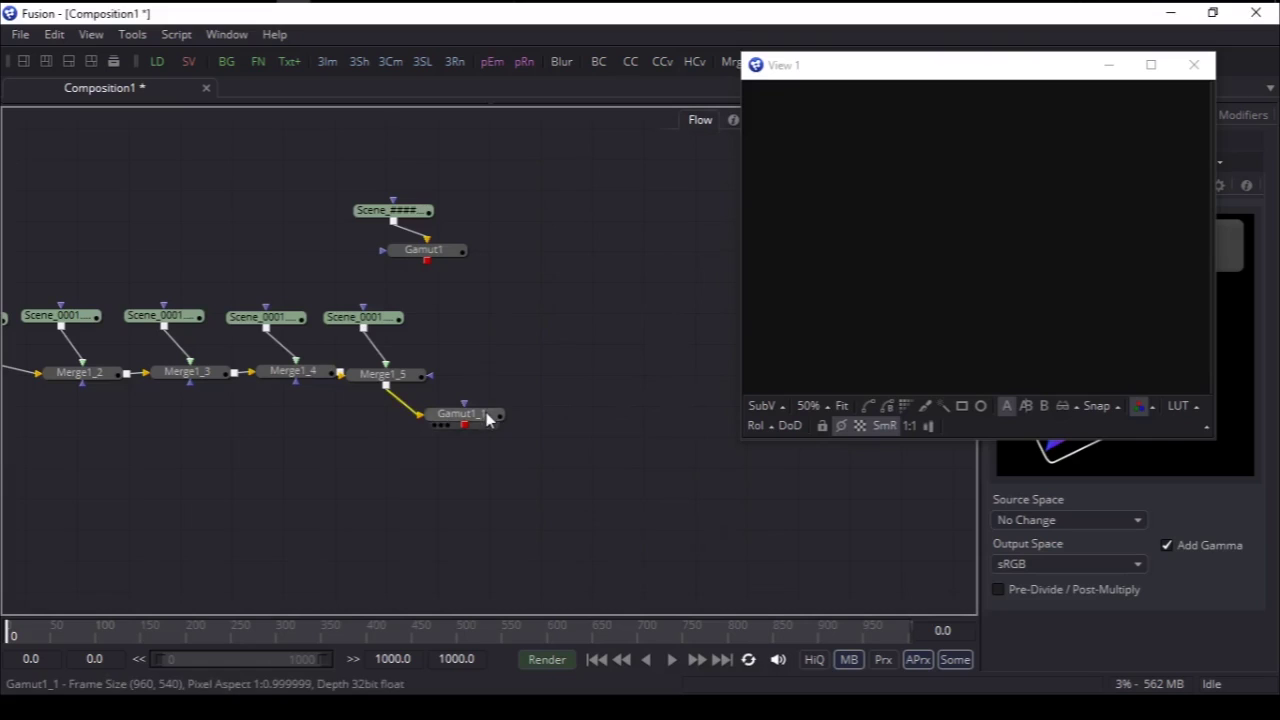
click(440, 424)
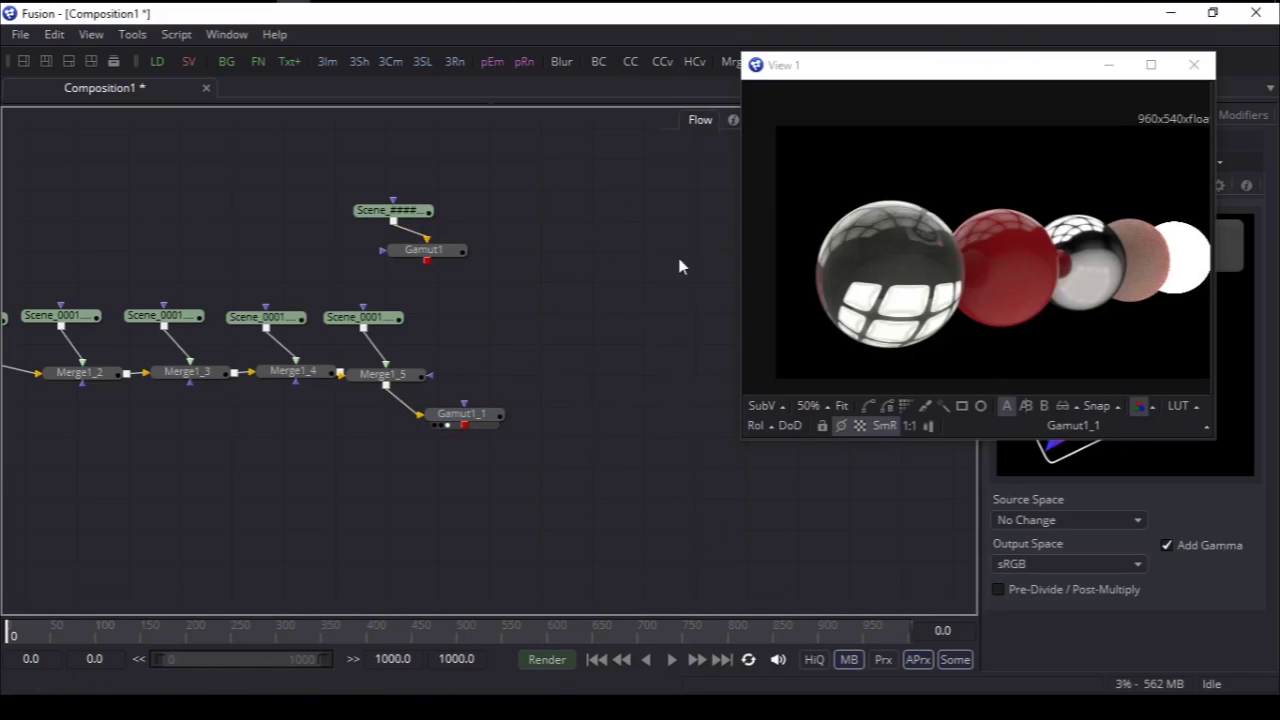
click(443, 252)
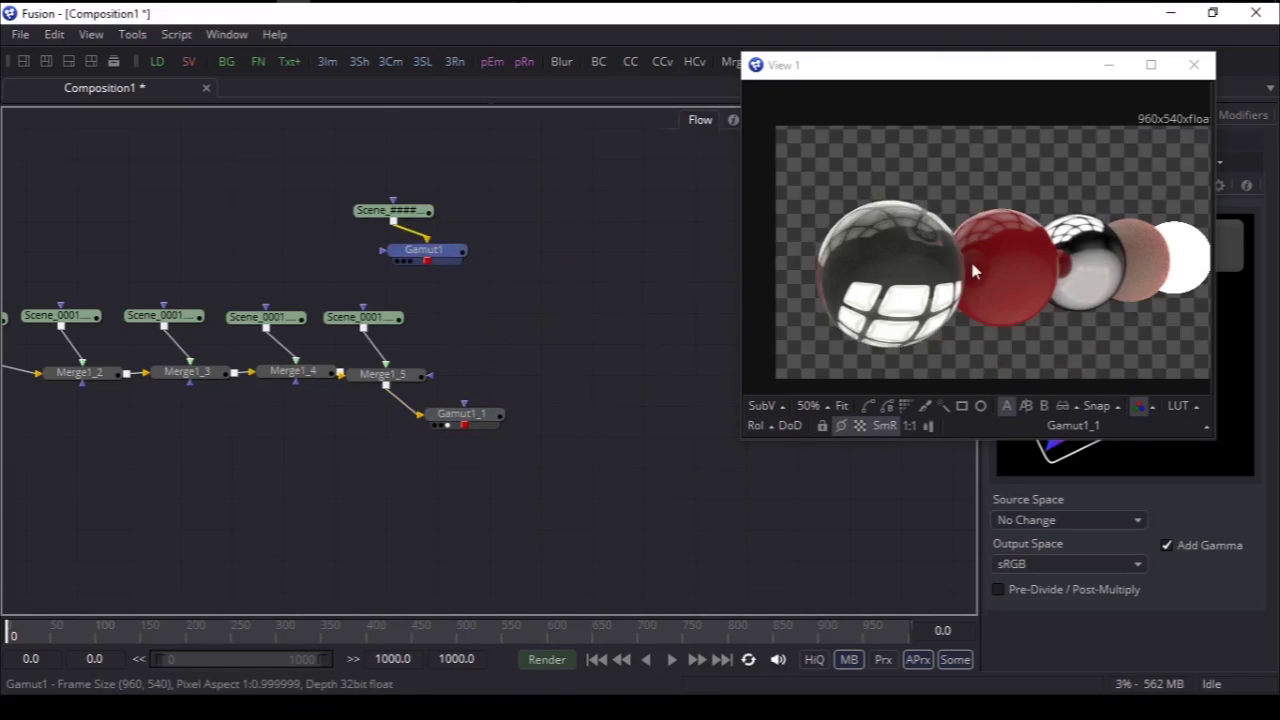
Step: Add a new Merge node and set its apply mode to Difference
key(shift+space)
text(ga)
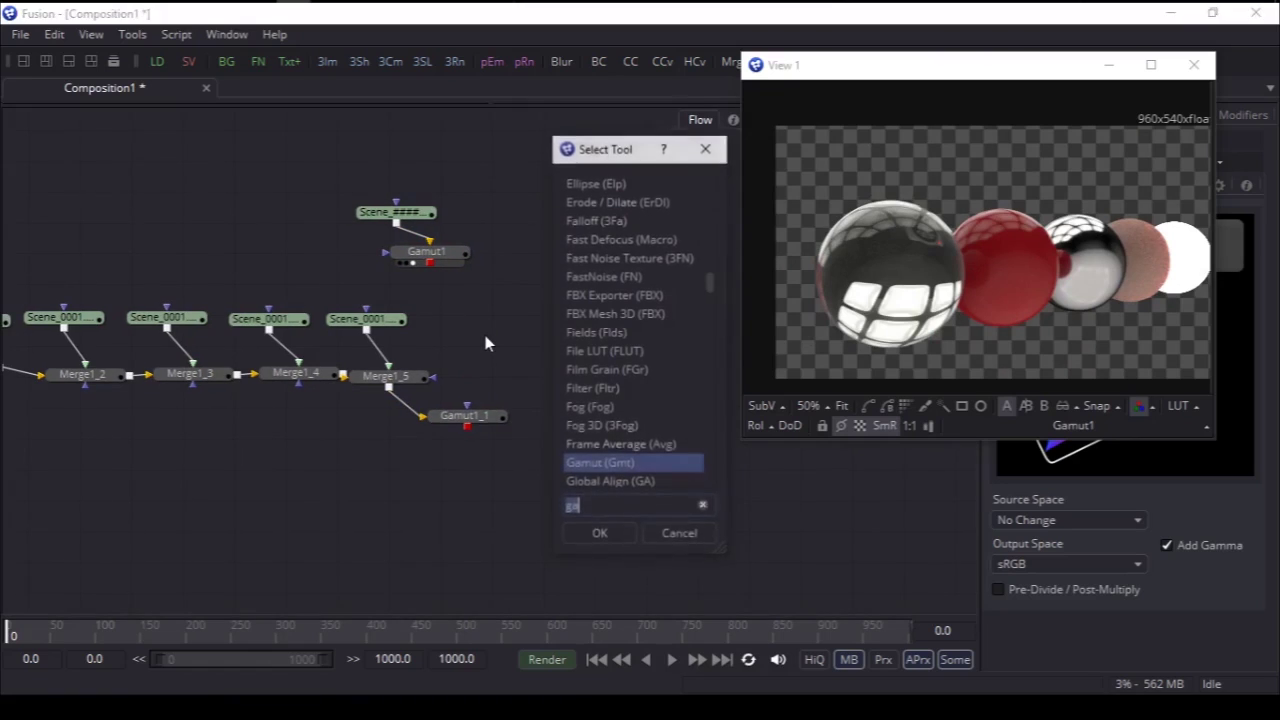
text(mer)
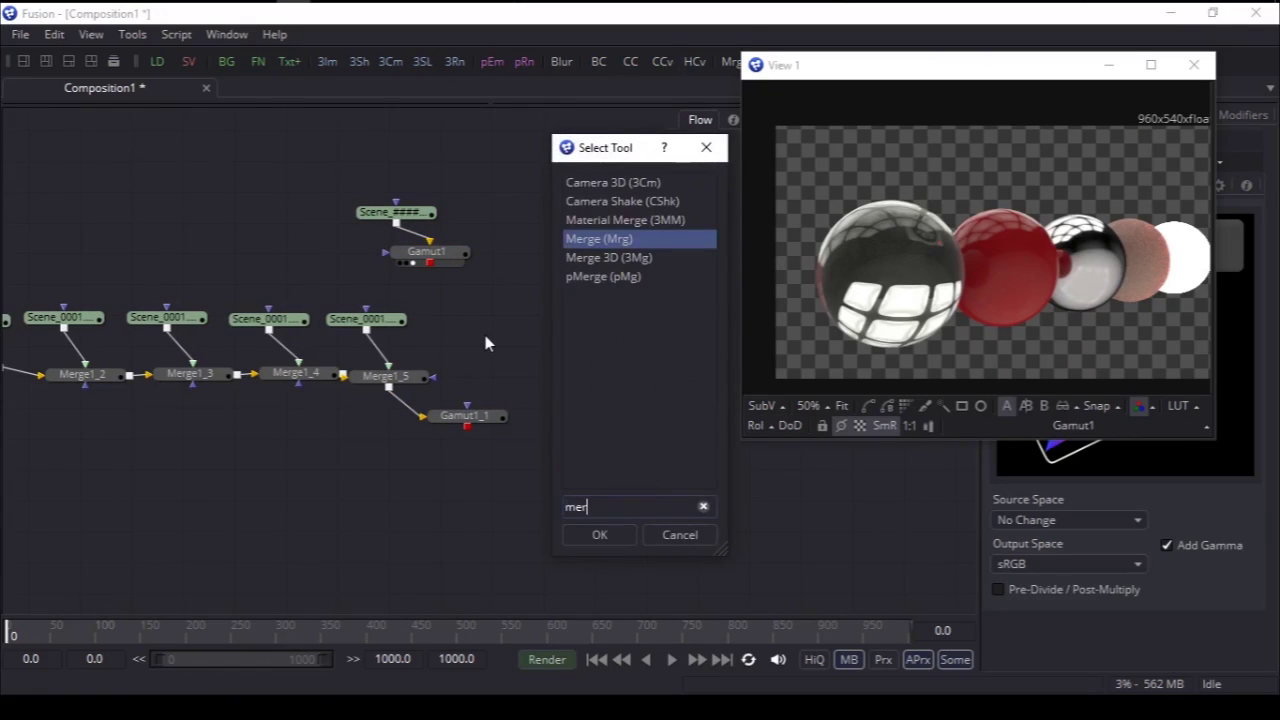
key(Return)
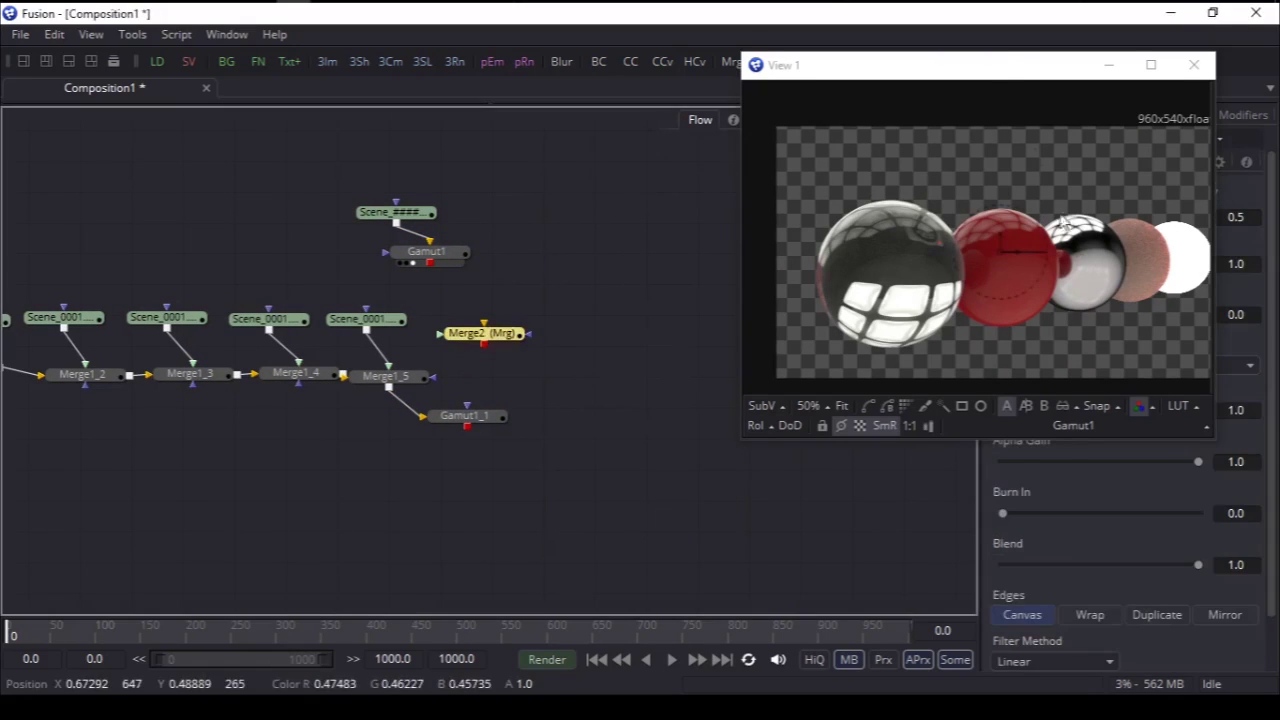
drag(1018, 76, 730, 90)
click(1034, 364)
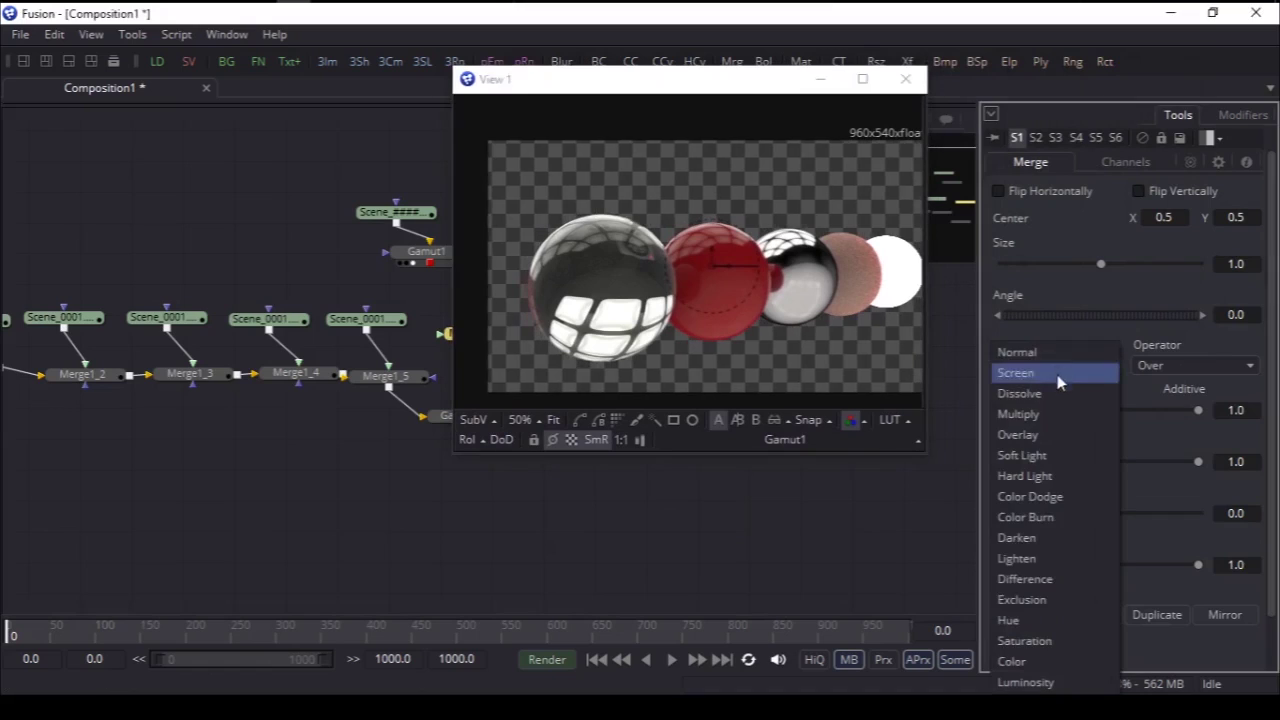
click(1027, 579)
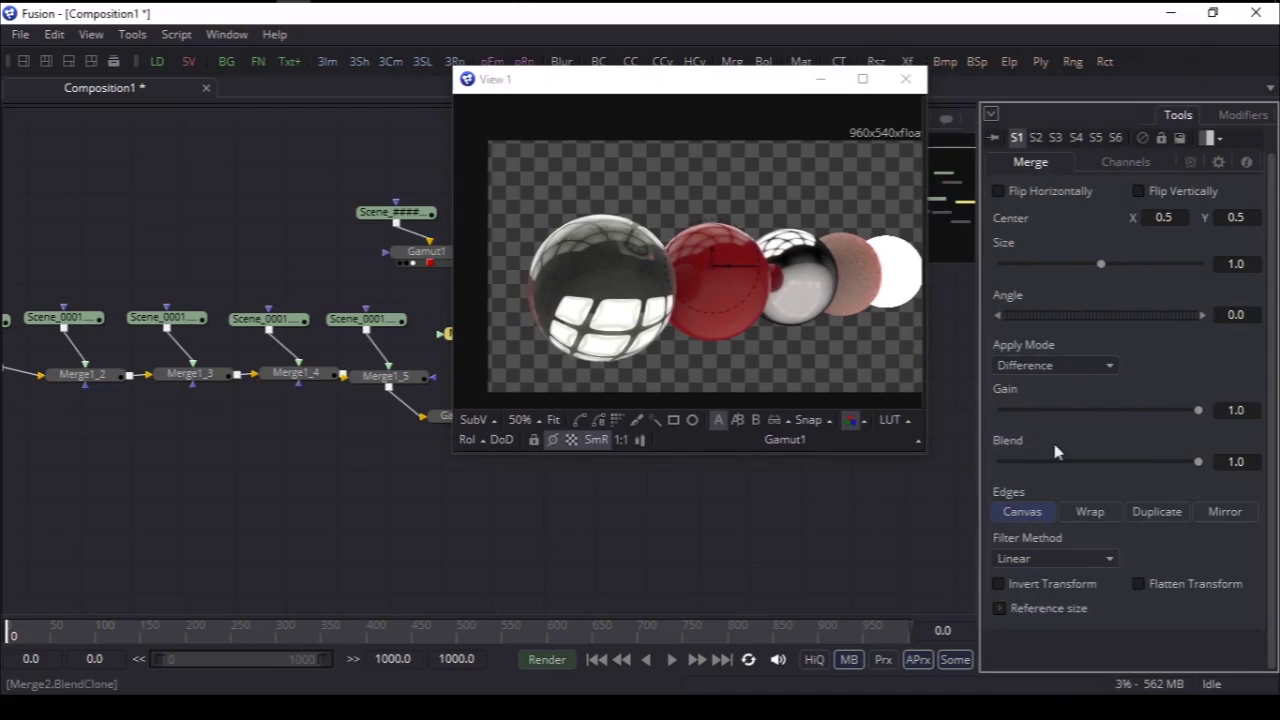
drag(745, 90, 1000, 79)
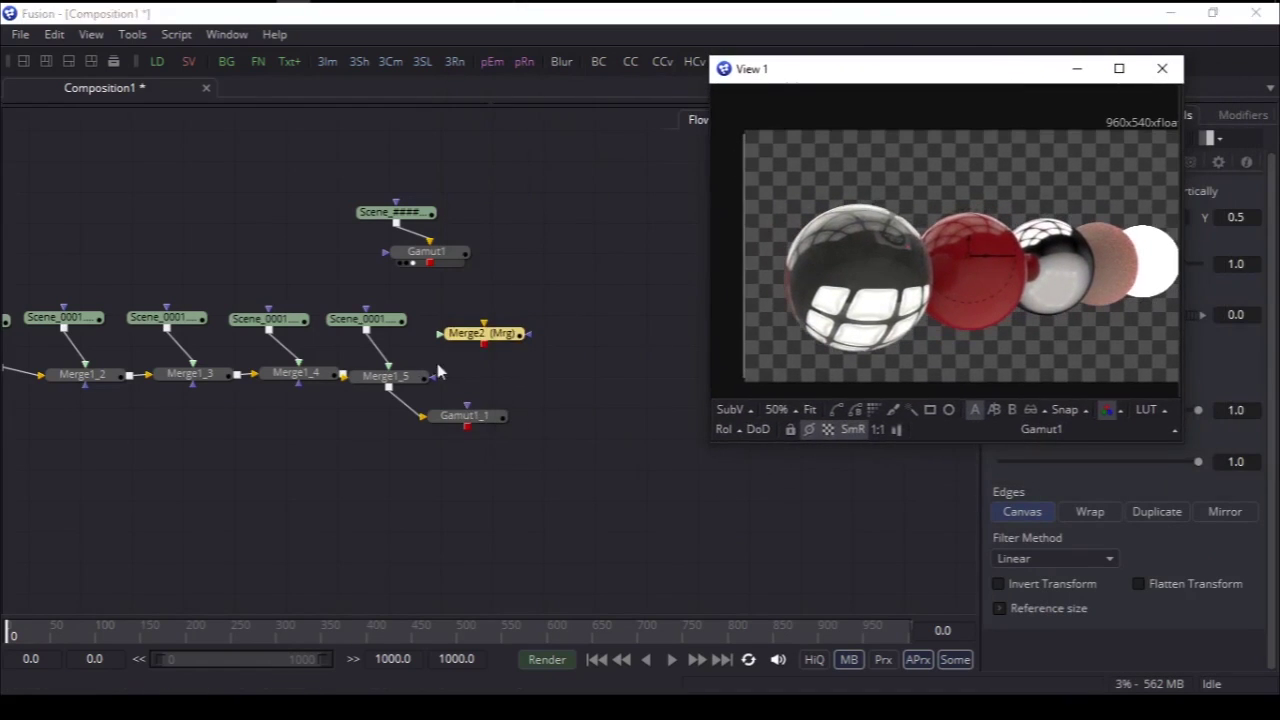
Step: Feed the chain's Gamut into the Difference Merge's background and the beauty Gamut into its foreground, and show the result in the floating view
drag(490, 338, 590, 323)
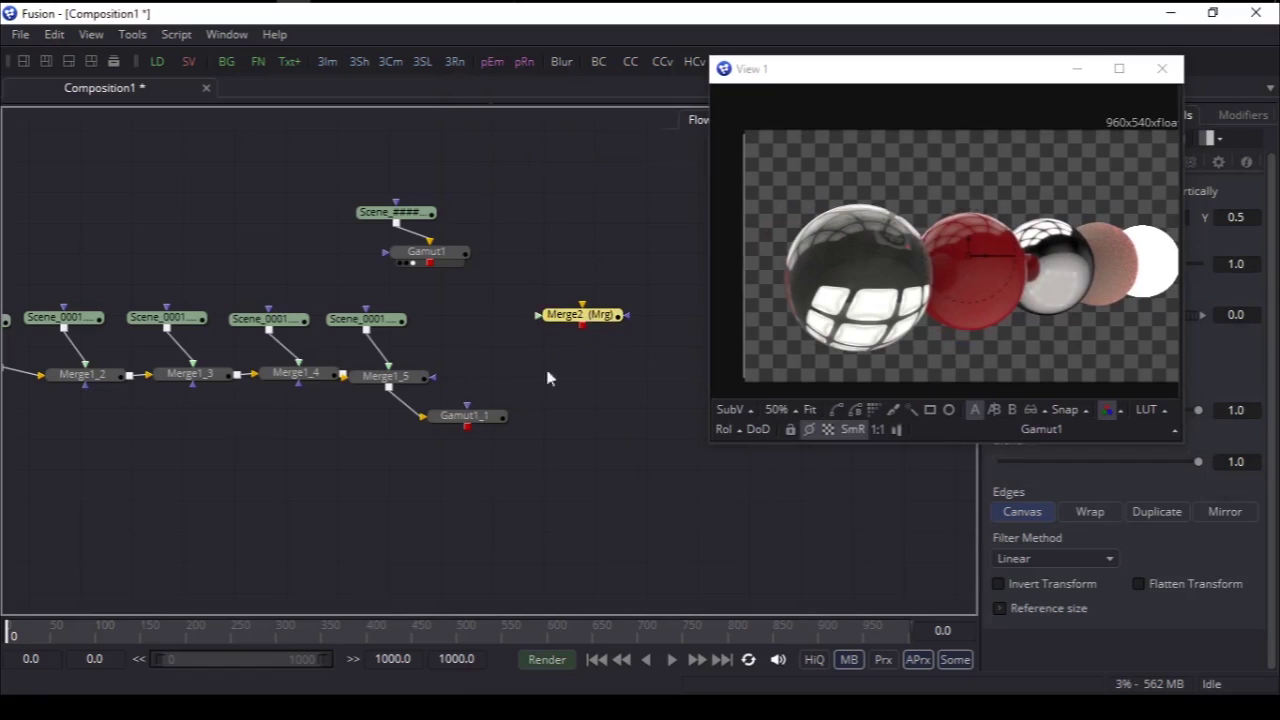
drag(468, 428, 609, 329)
drag(428, 263, 940, 303)
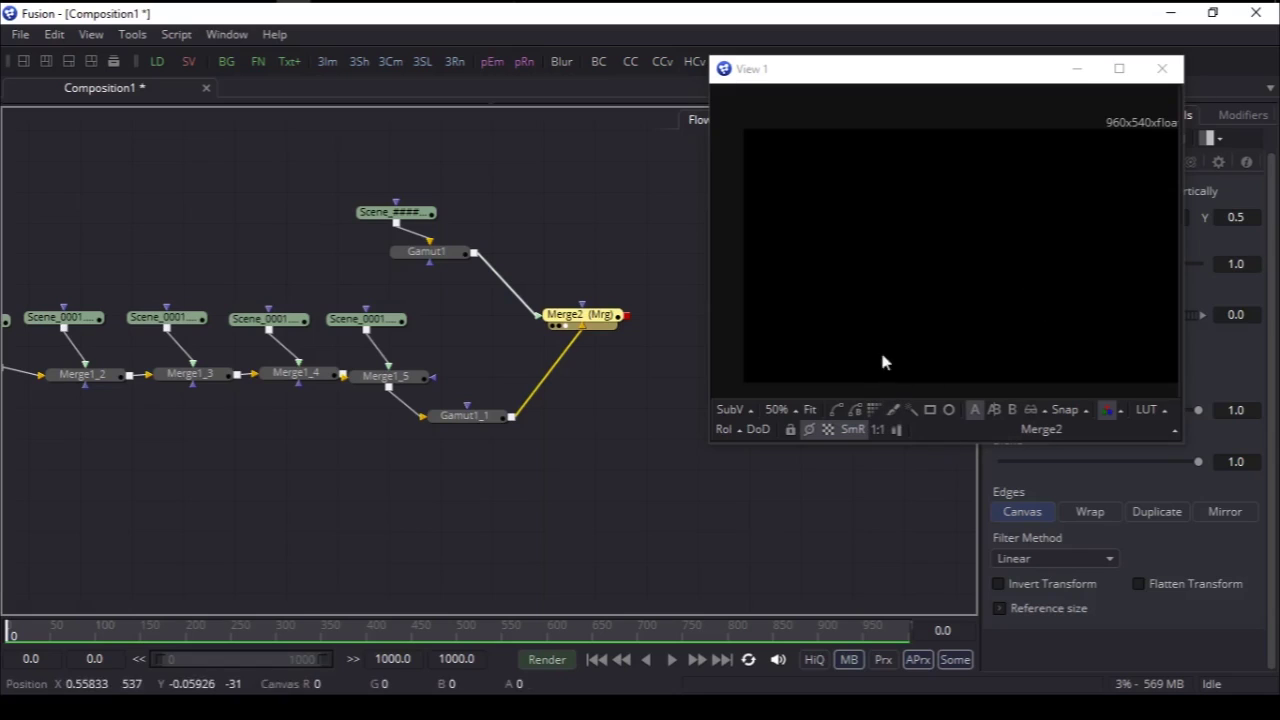
middle_drag(676, 376, 586, 449)
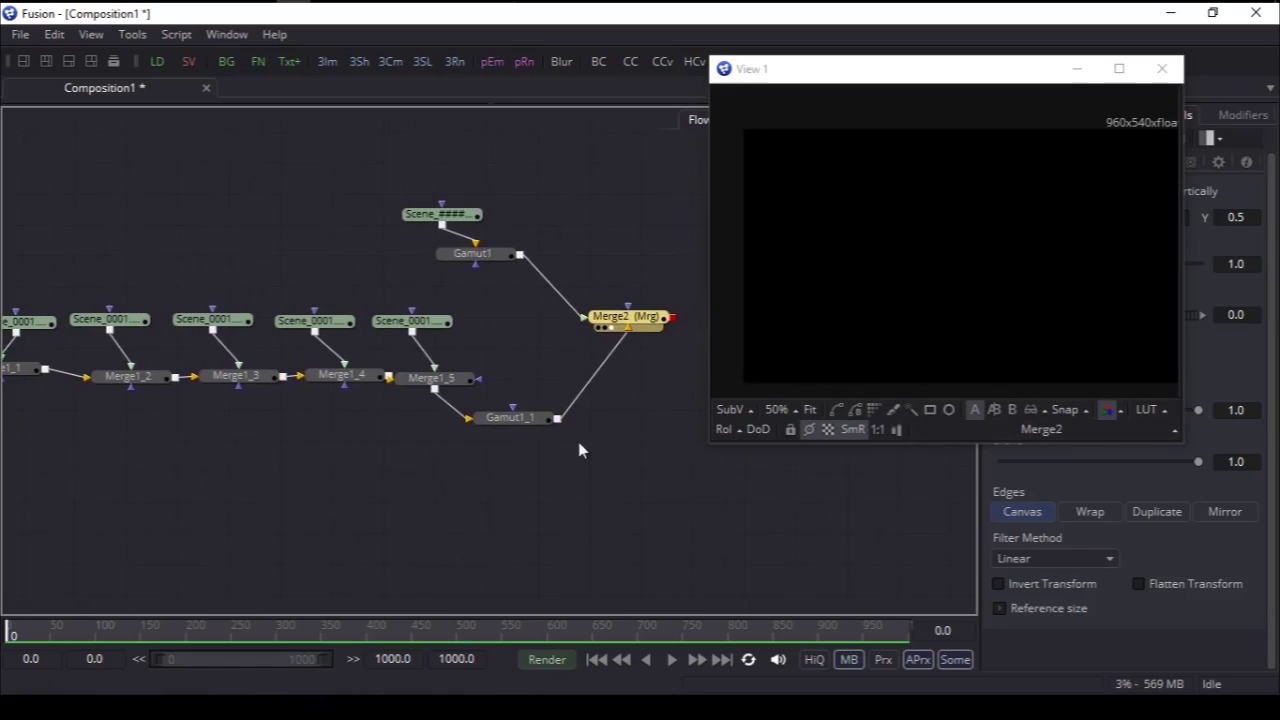
click(879, 411)
key(ctrl+z)
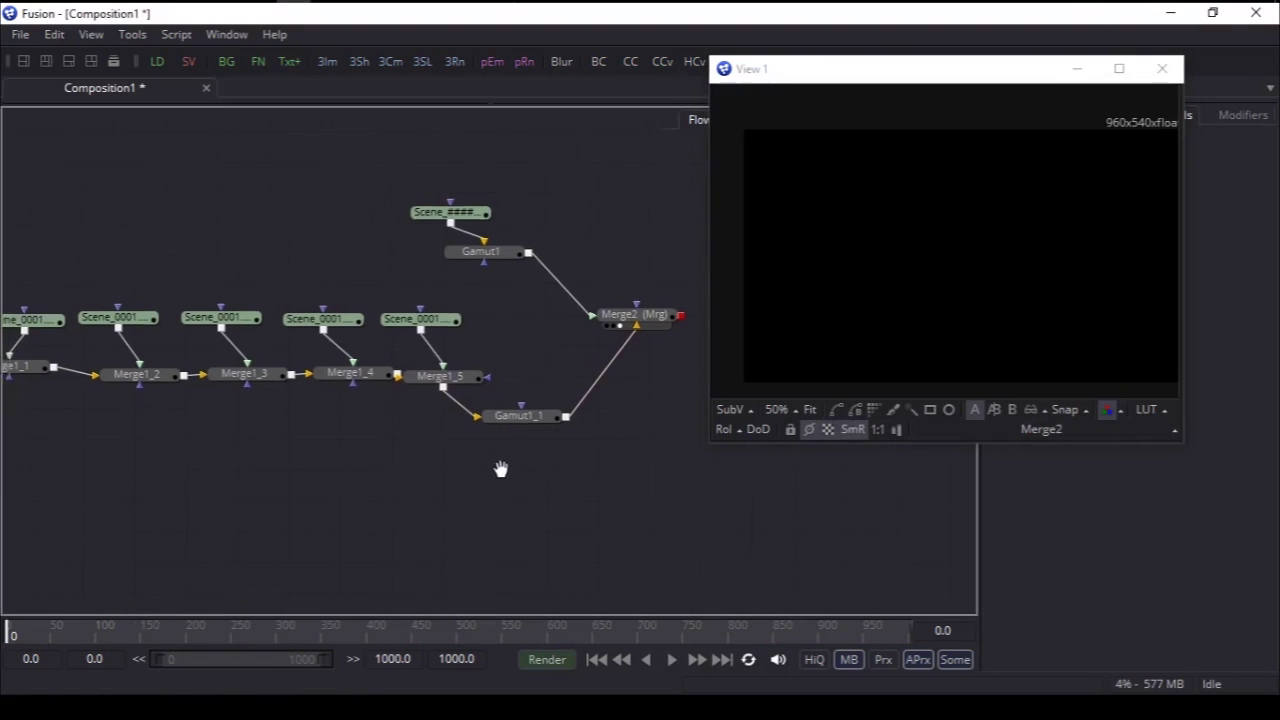
Step: Temporarily bypass the chain's Merge nodes one by one, from Merge1_4 back to Merge1, and examine the difference image for each
middle_drag(503, 466, 499, 469)
click(347, 386)
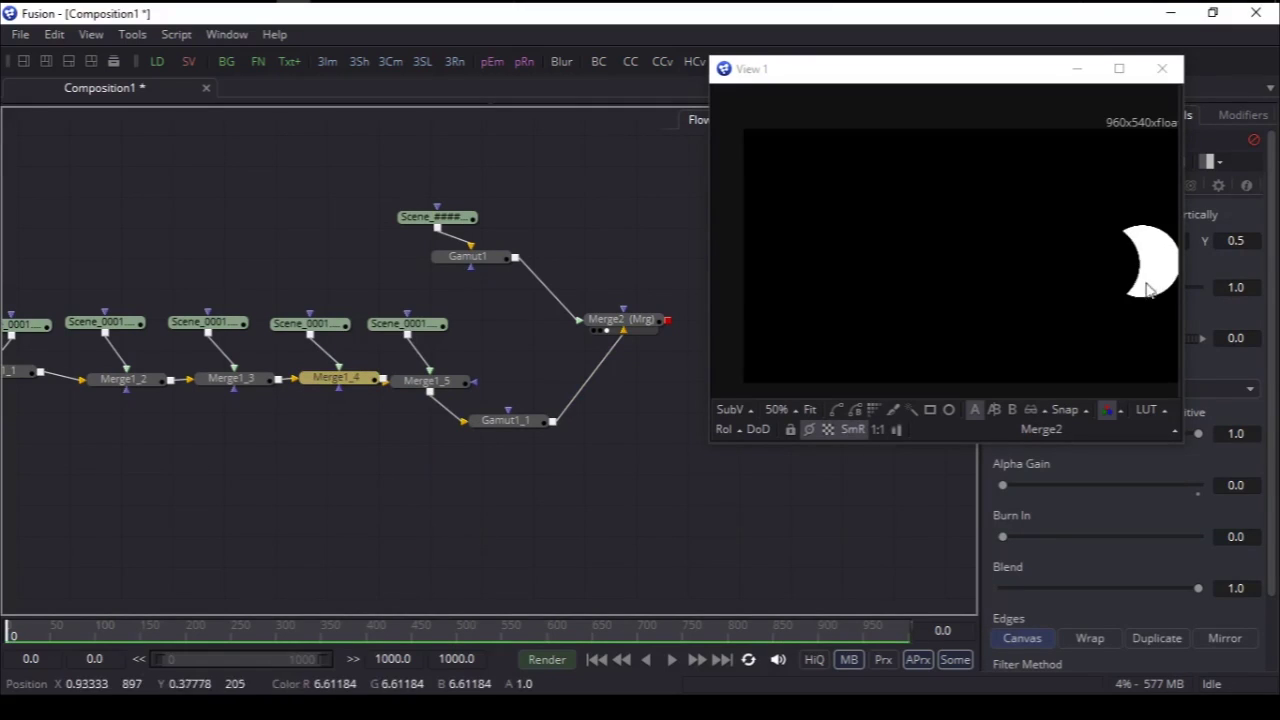
click(255, 380)
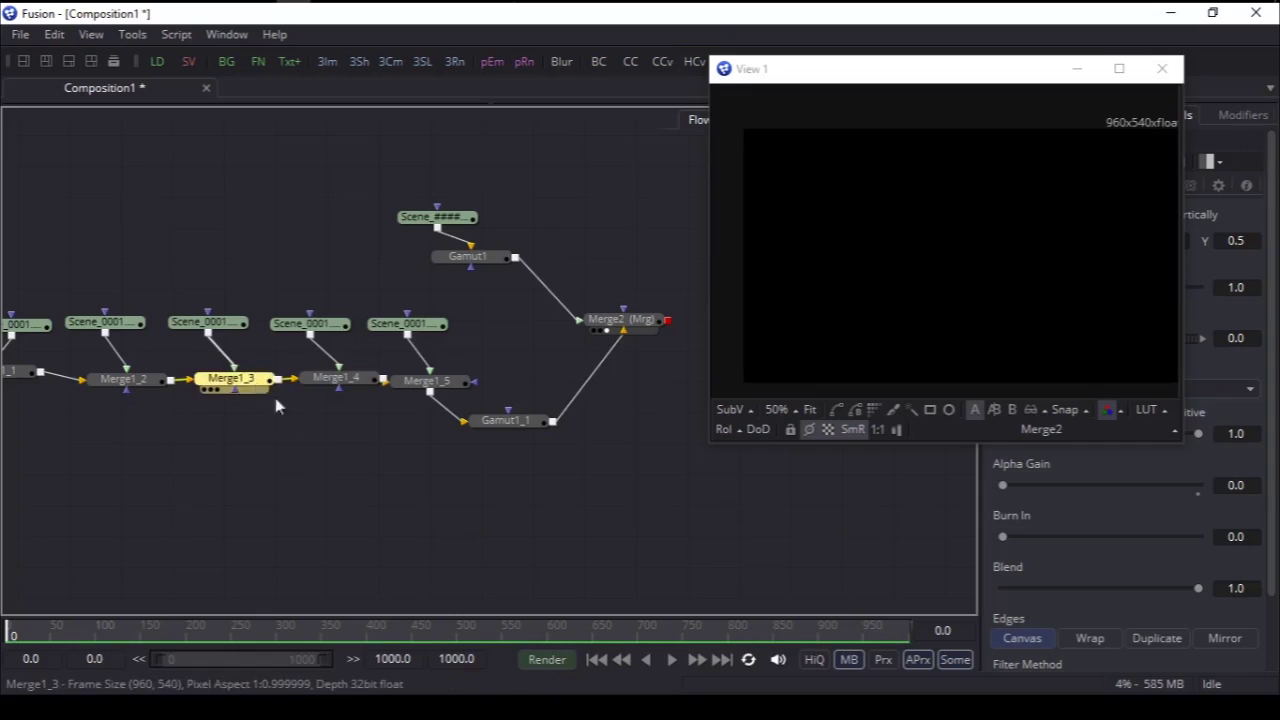
shift+scroll(280, 480, left, 3)
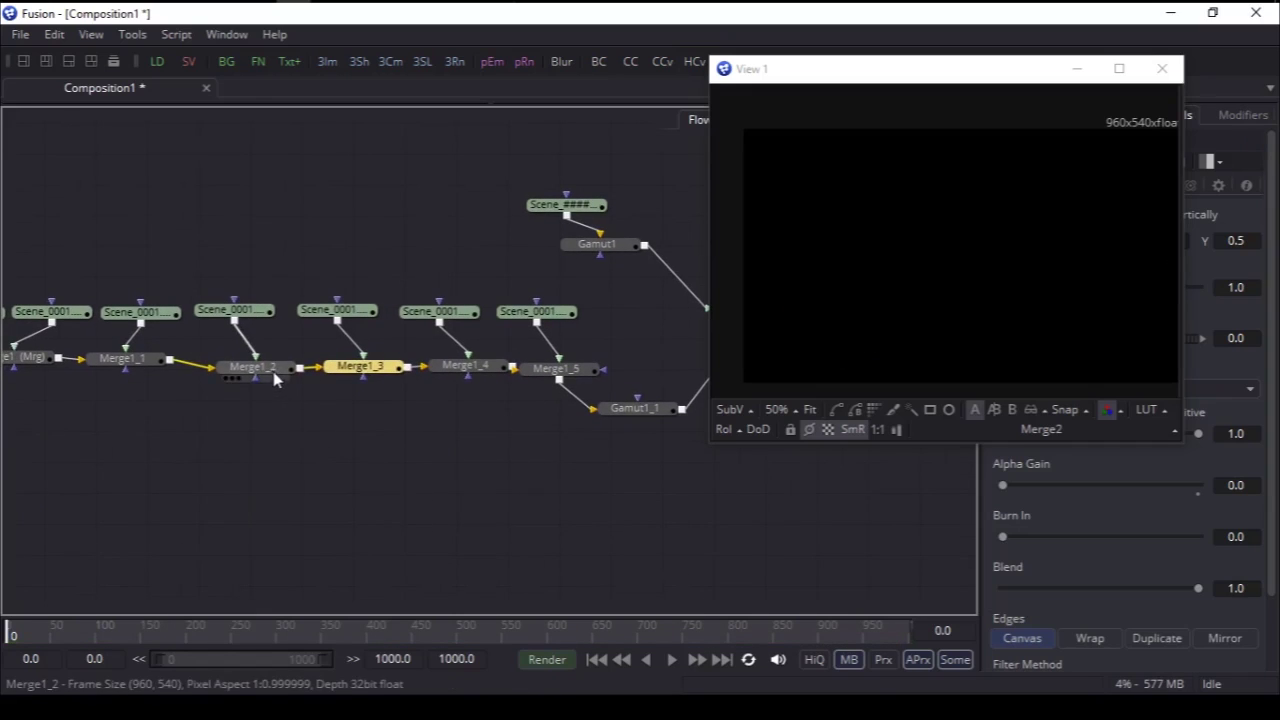
click(274, 370)
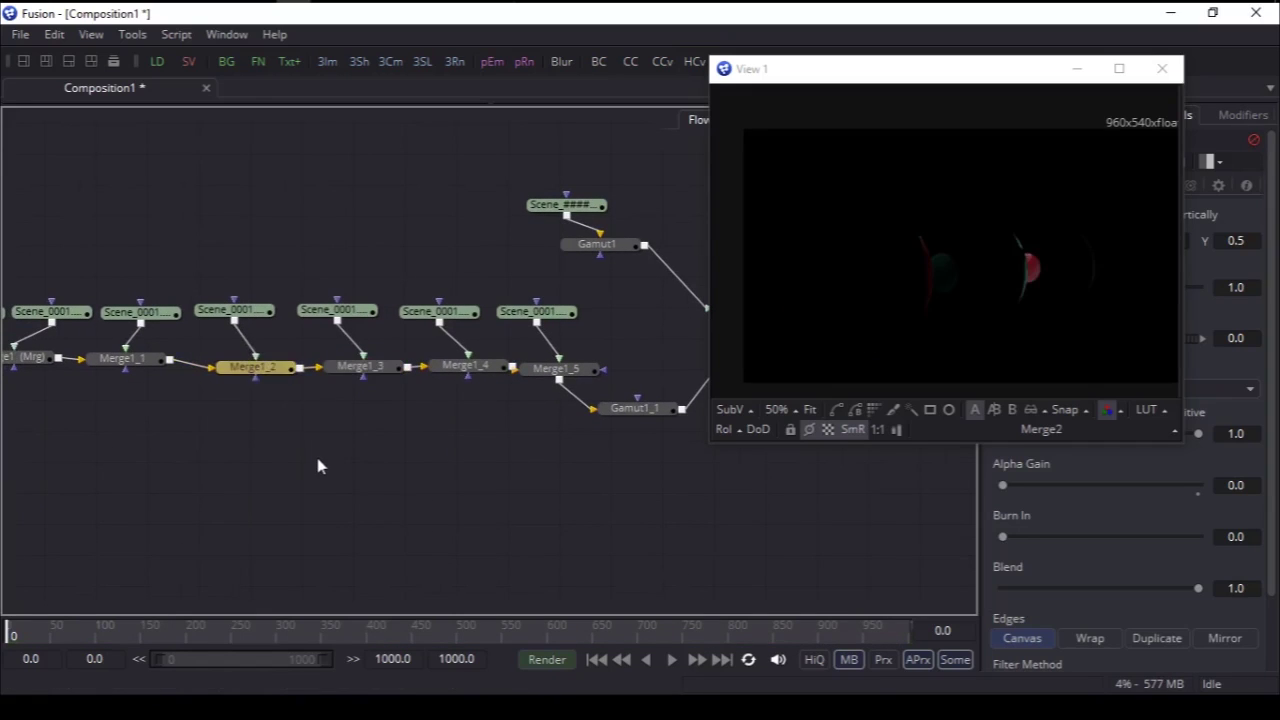
shift+scroll(335, 468, left, 1)
click(173, 362)
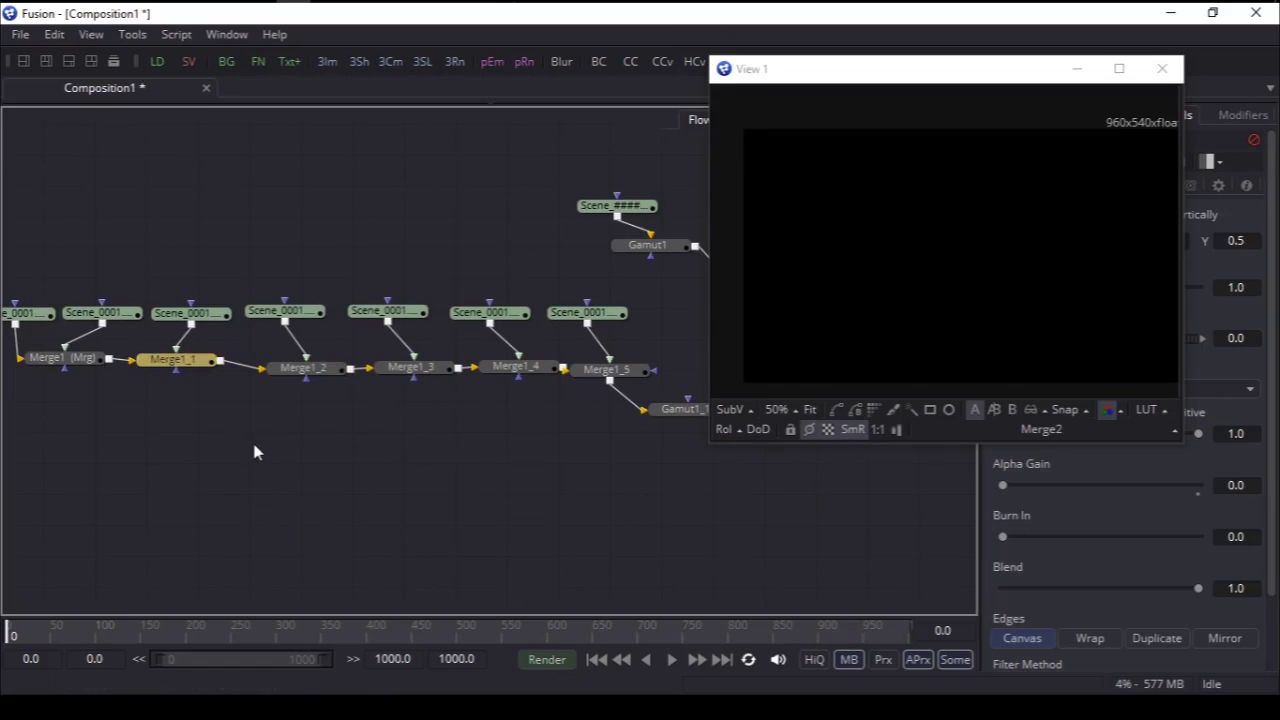
shift+scroll(300, 451, left, 3)
click(215, 377)
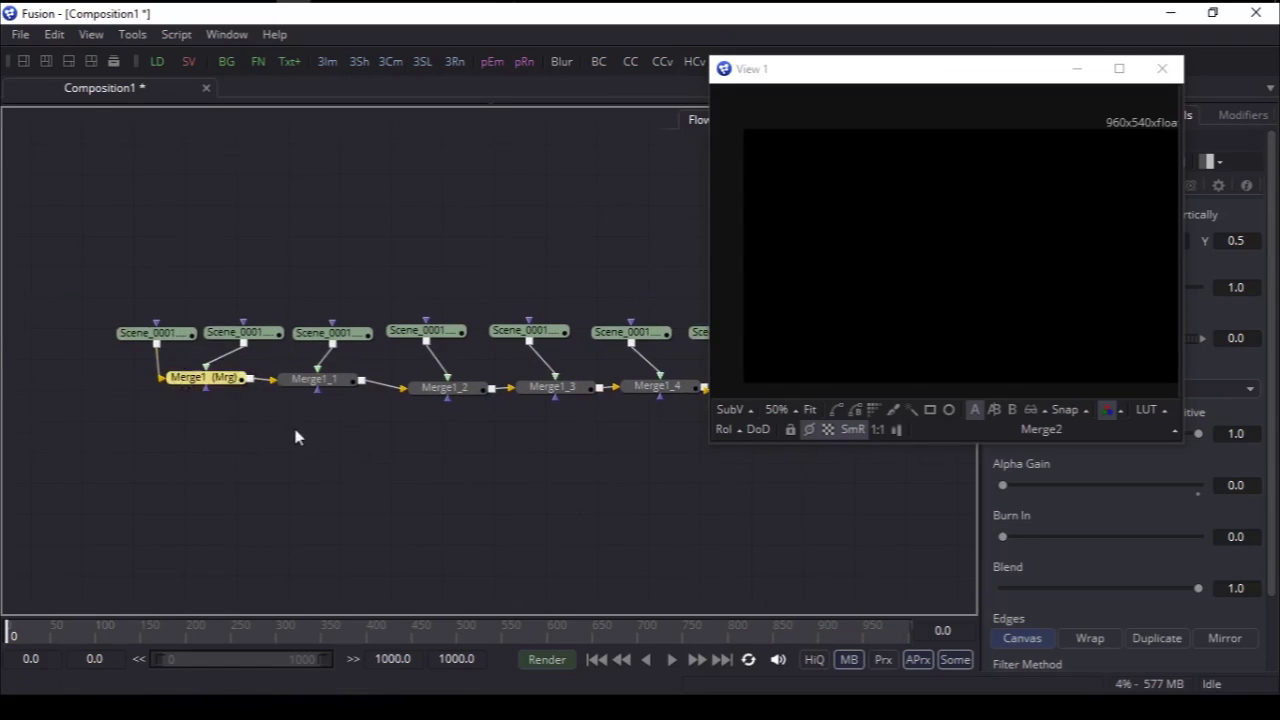
shift+scroll(317, 486, right, 9)
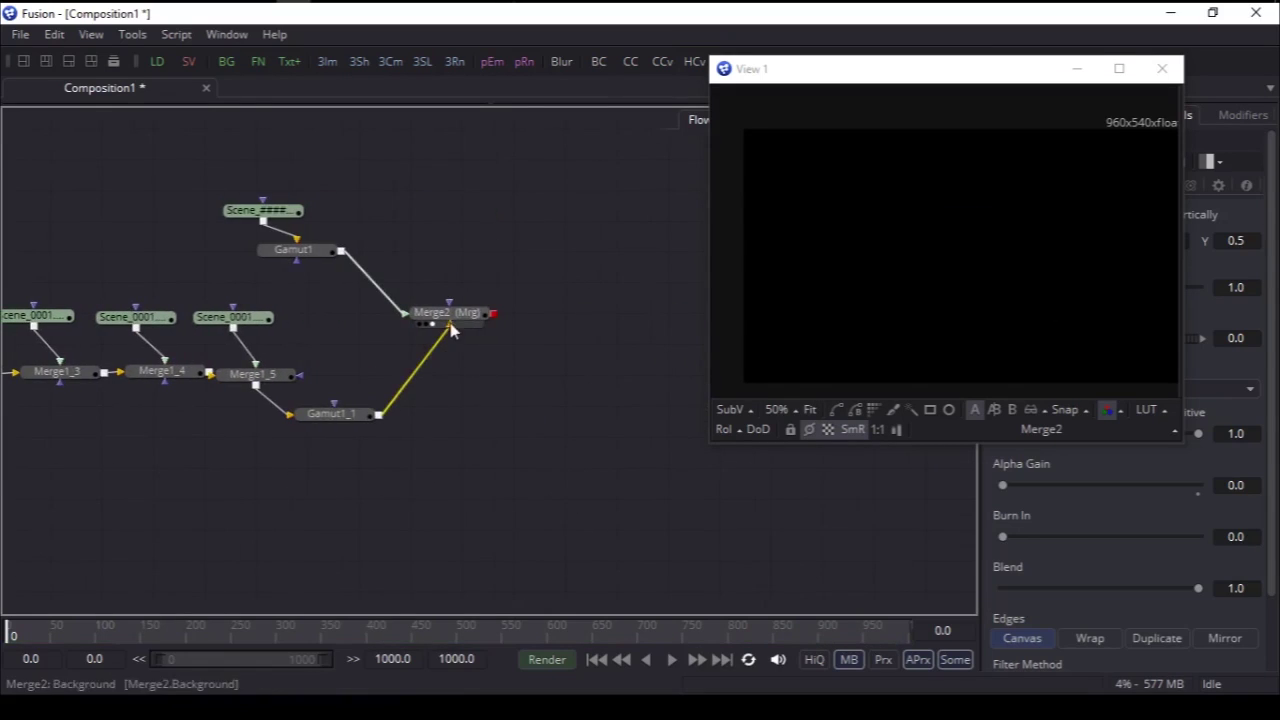
Step: Delete the Difference Merge node and reposition the beauty pass's Gamut node above the merge chain
drag(526, 314, 501, 314)
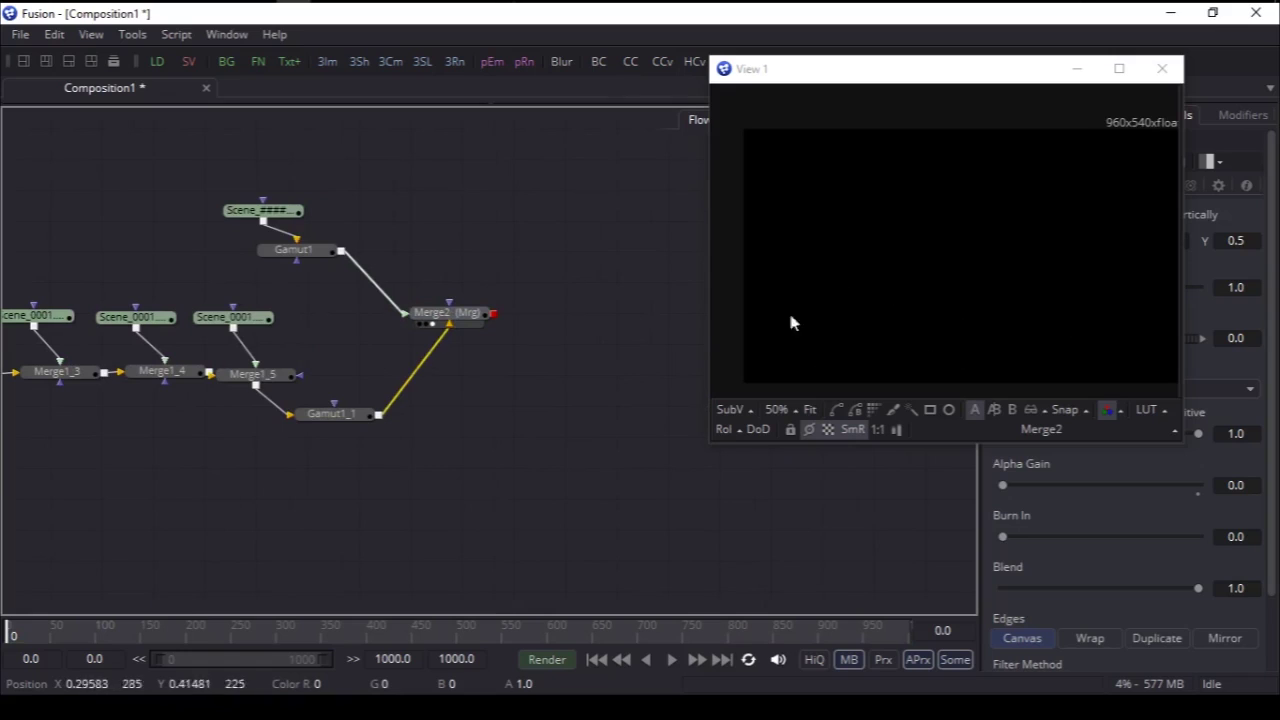
middle_drag(503, 374, 543, 380)
drag(505, 327, 541, 309)
key(Delete)
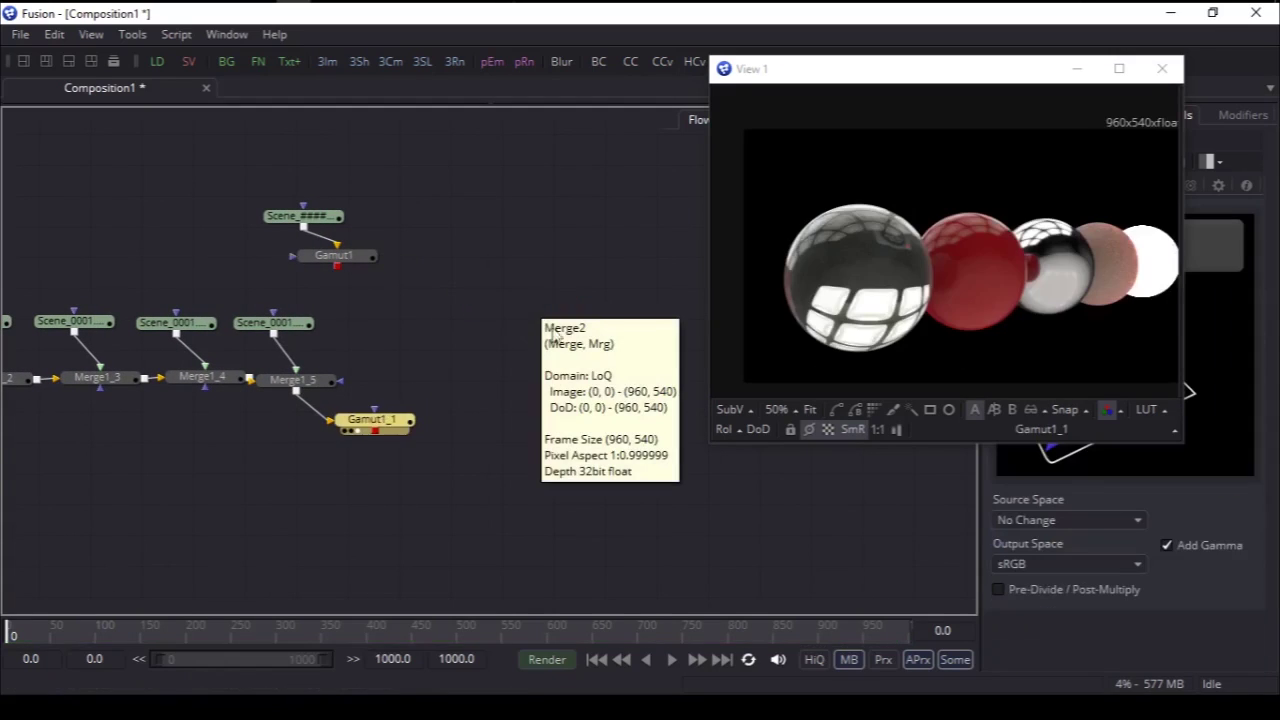
middle_drag(359, 321, 389, 325)
mouse_move(366, 262)
mouse_down()
mouse_move(386, 268)
mouse_move(360, 267)
mouse_up()
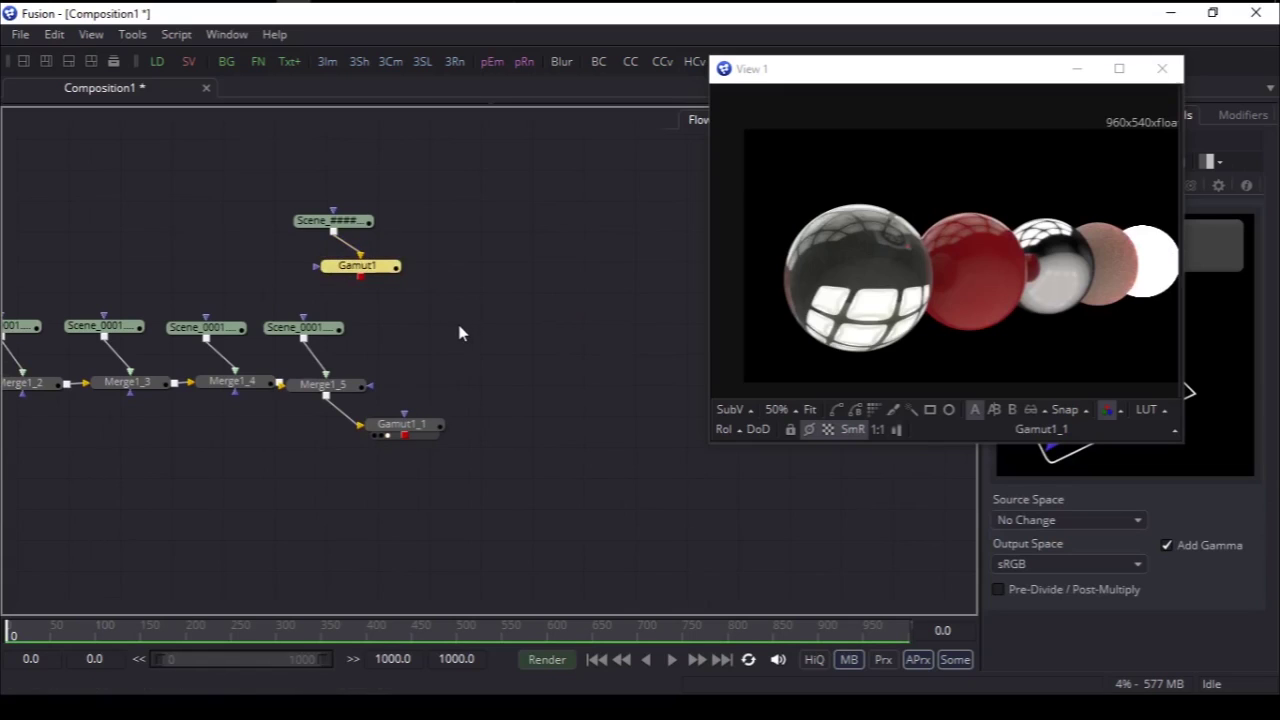
click(460, 333)
key(shift+space)
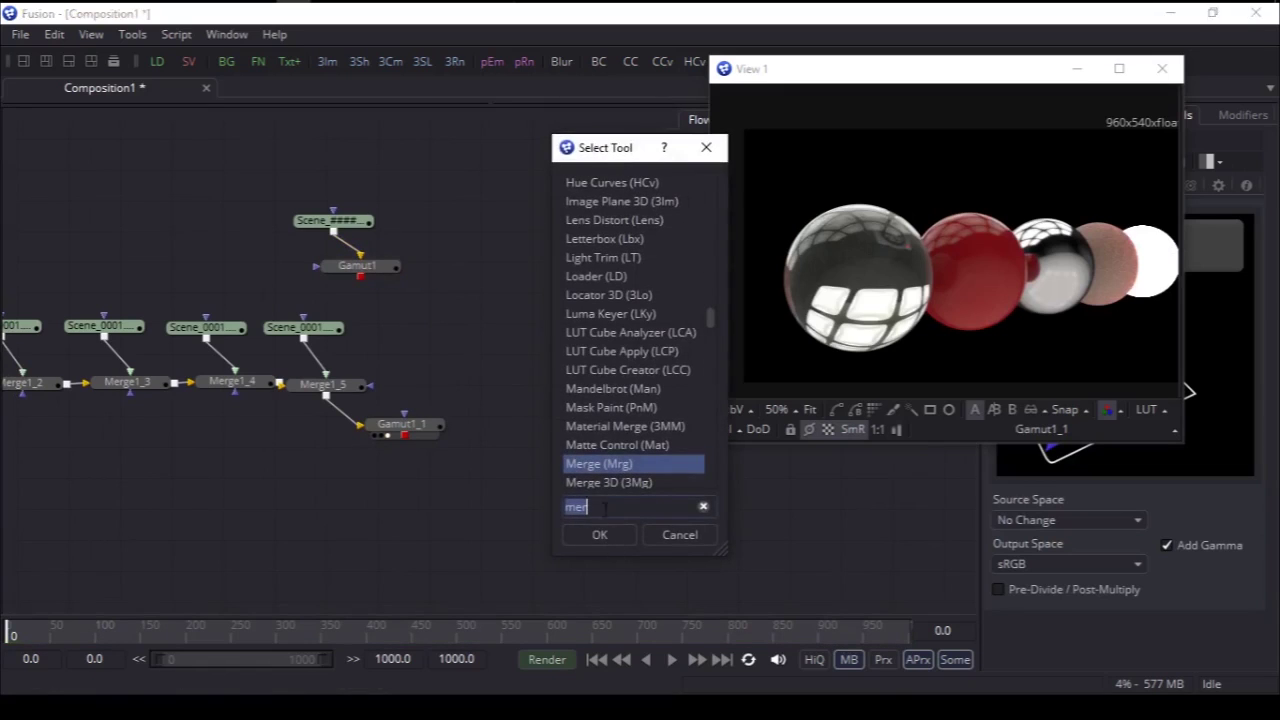
click(616, 466)
double_click(624, 205)
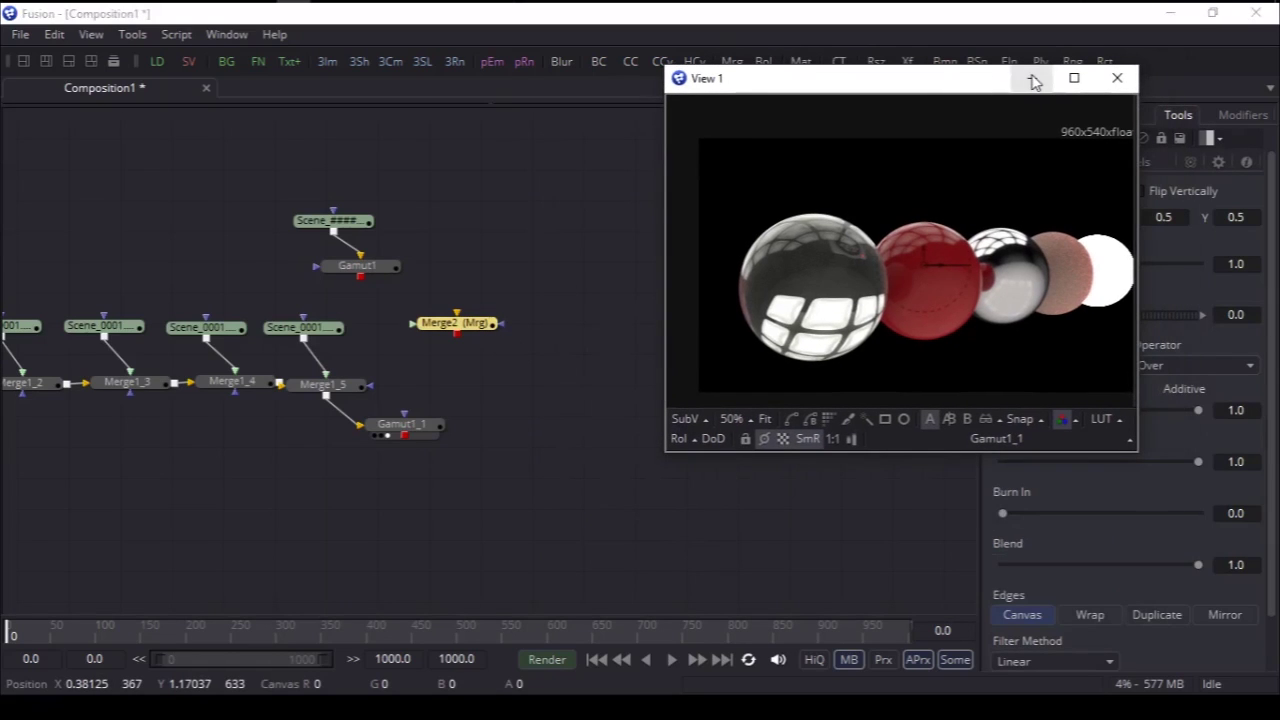
click(1034, 80)
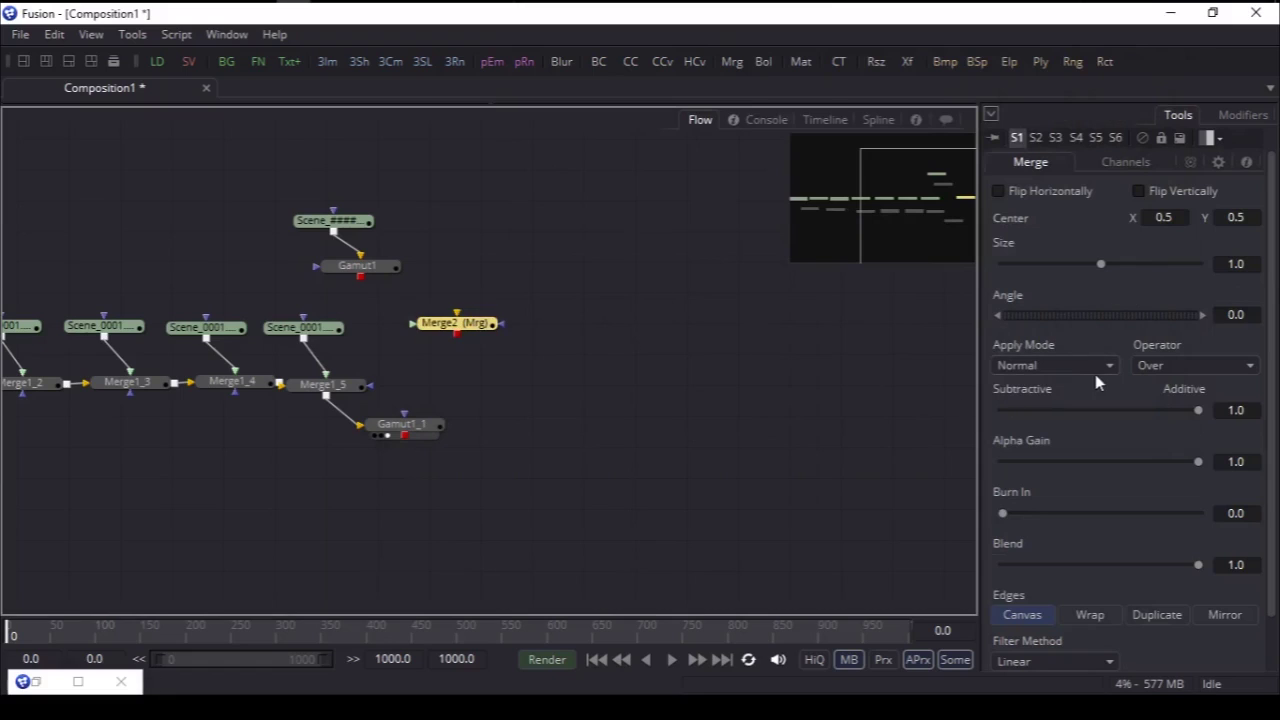
key(Delete)
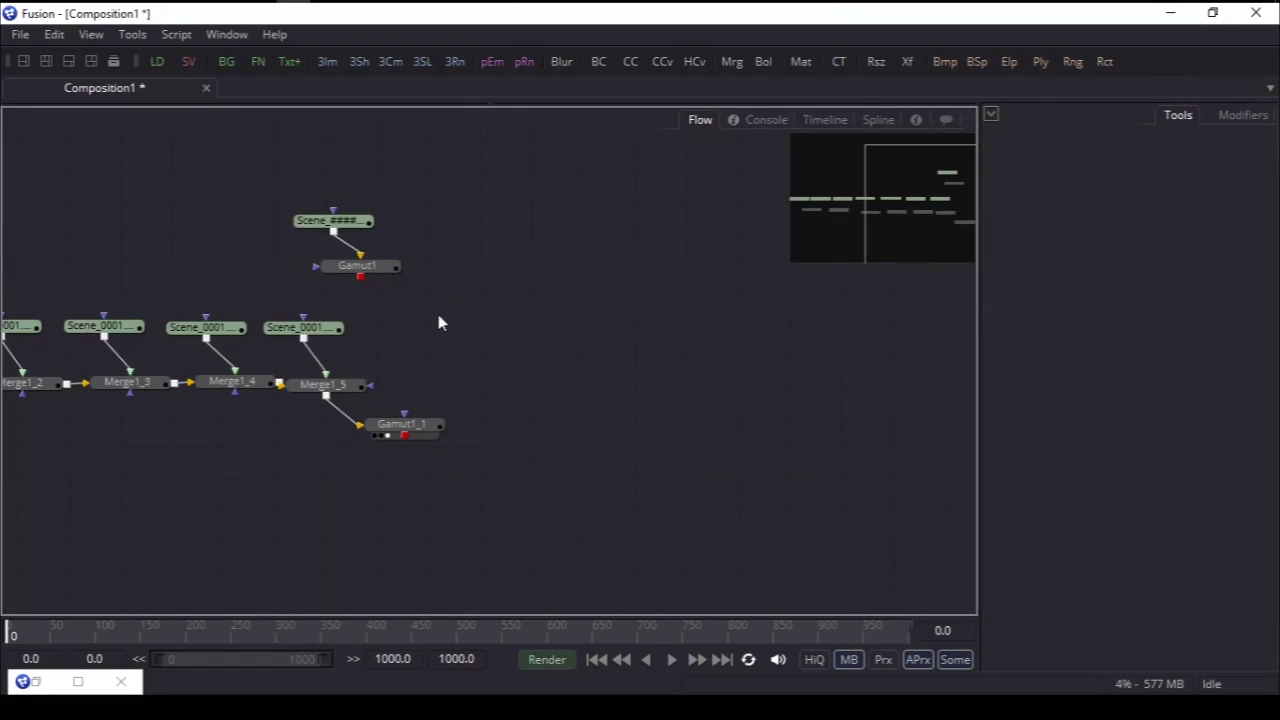
Step: Add a Channel Booleans (Bol) node to the flow near the two Gamut nodes
key(ctrl+space)
text(boo)
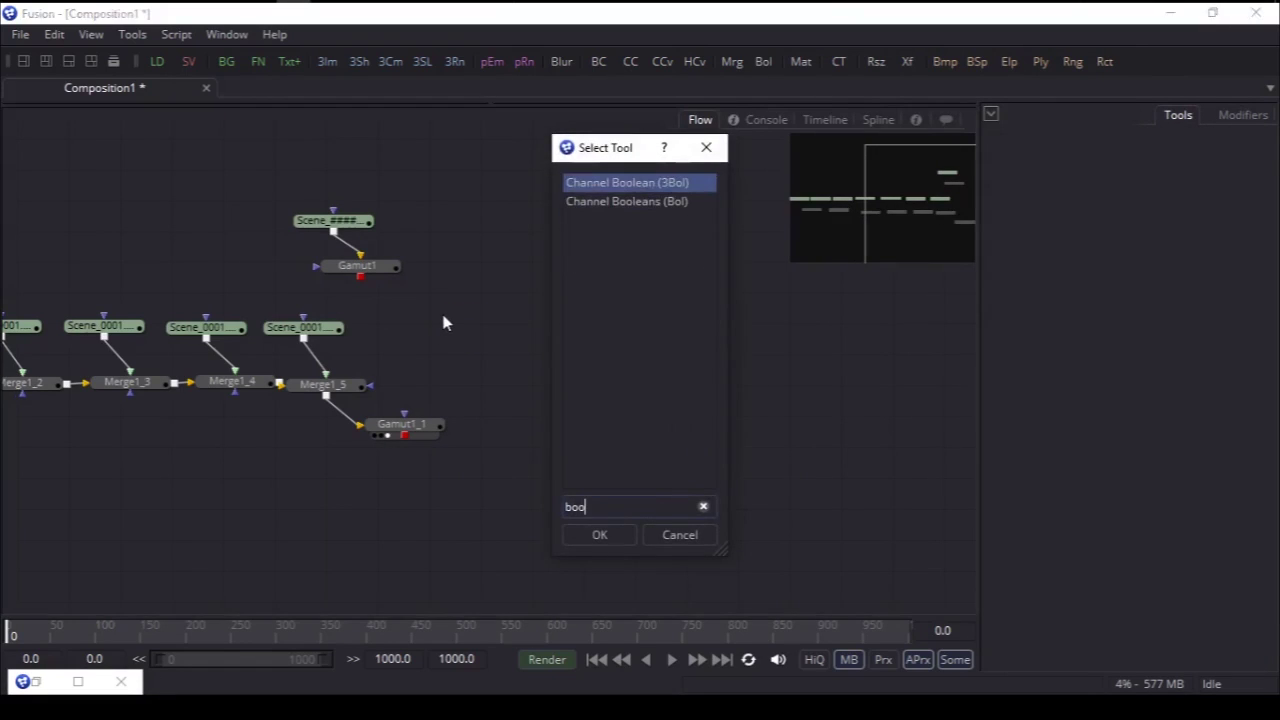
key(Down)
key(Return)
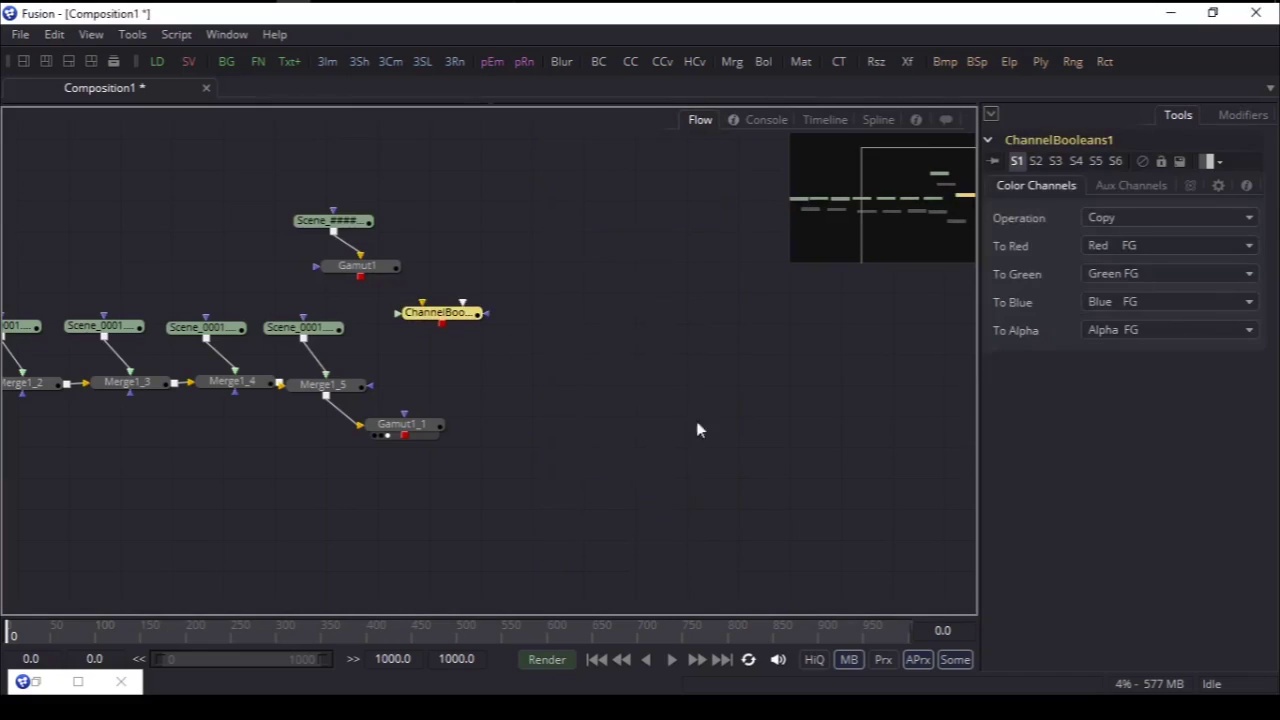
Step: Set the Channel Booleans node's To Red, To Green and To Blue channels to Do Nothing, leaving To Alpha on Alpha FG
click(1156, 245)
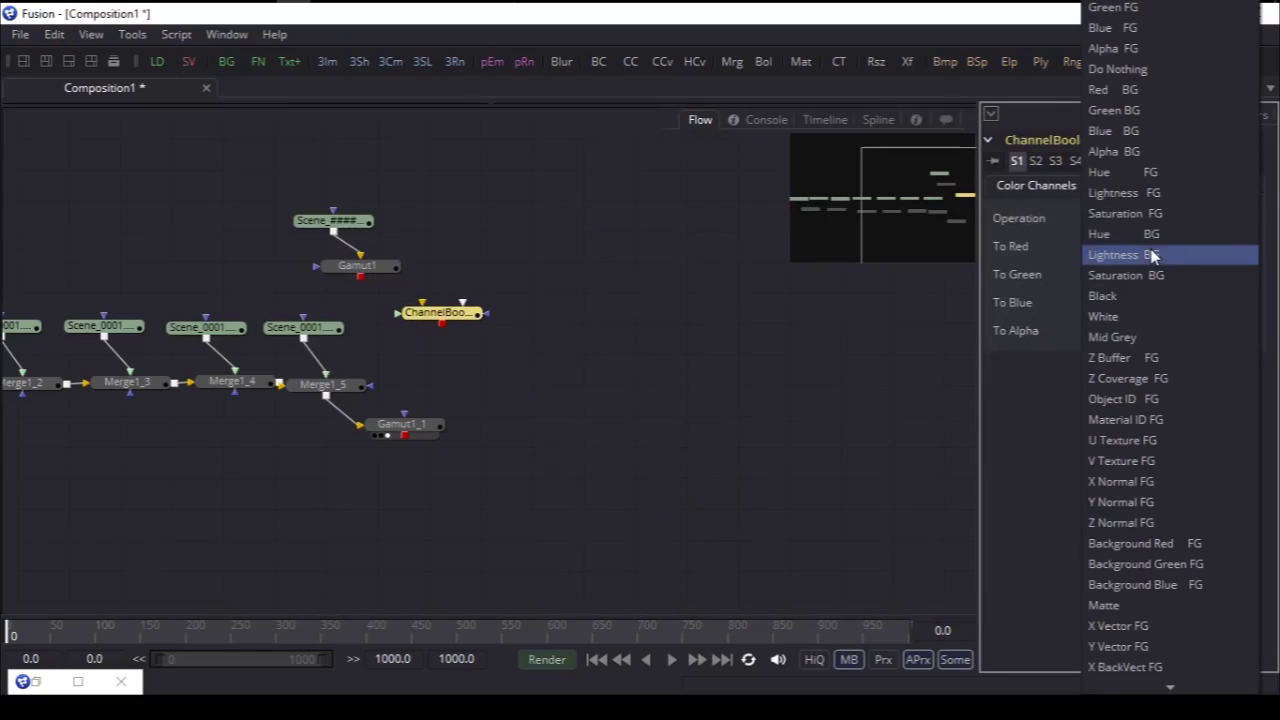
click(1127, 70)
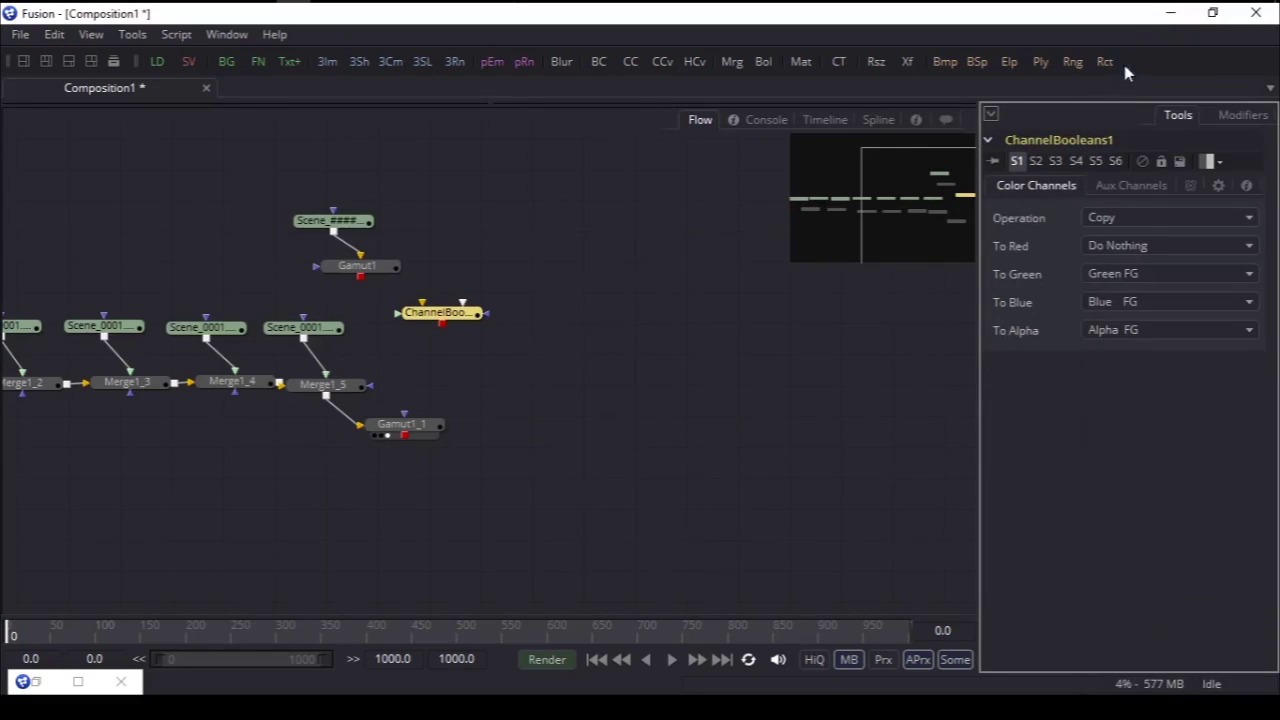
click(1124, 273)
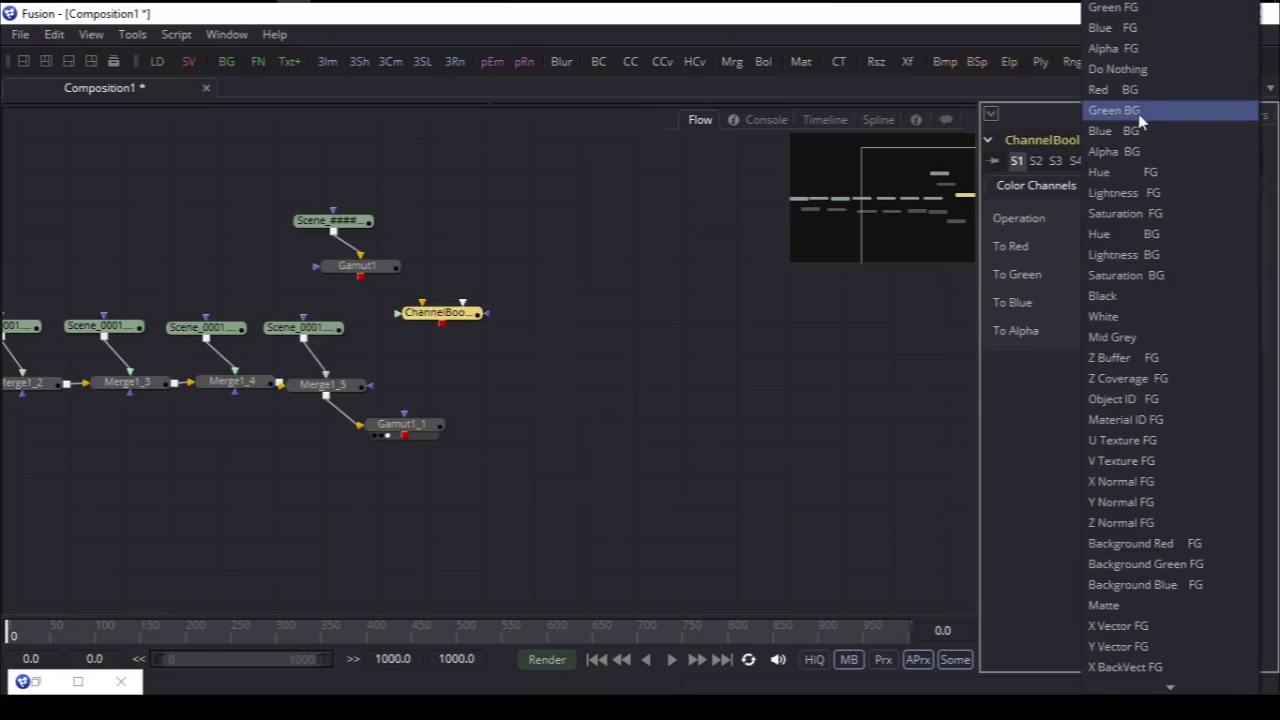
click(1133, 70)
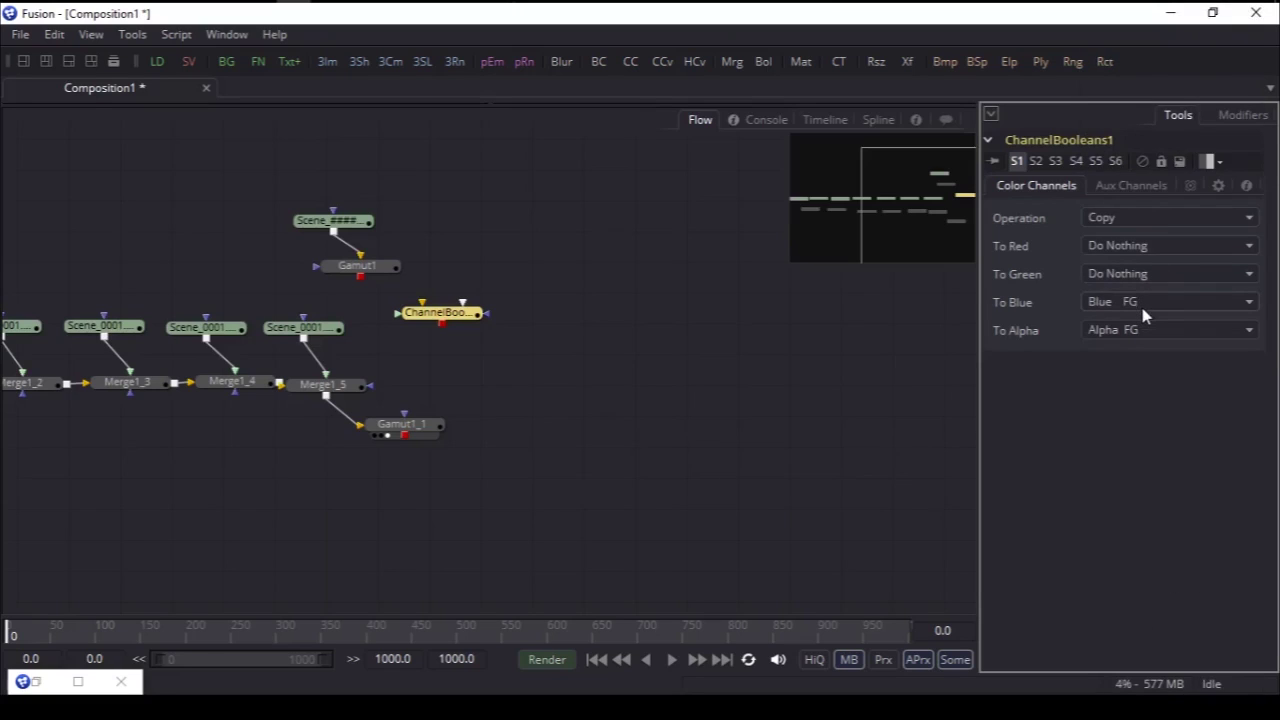
click(1140, 302)
click(1147, 64)
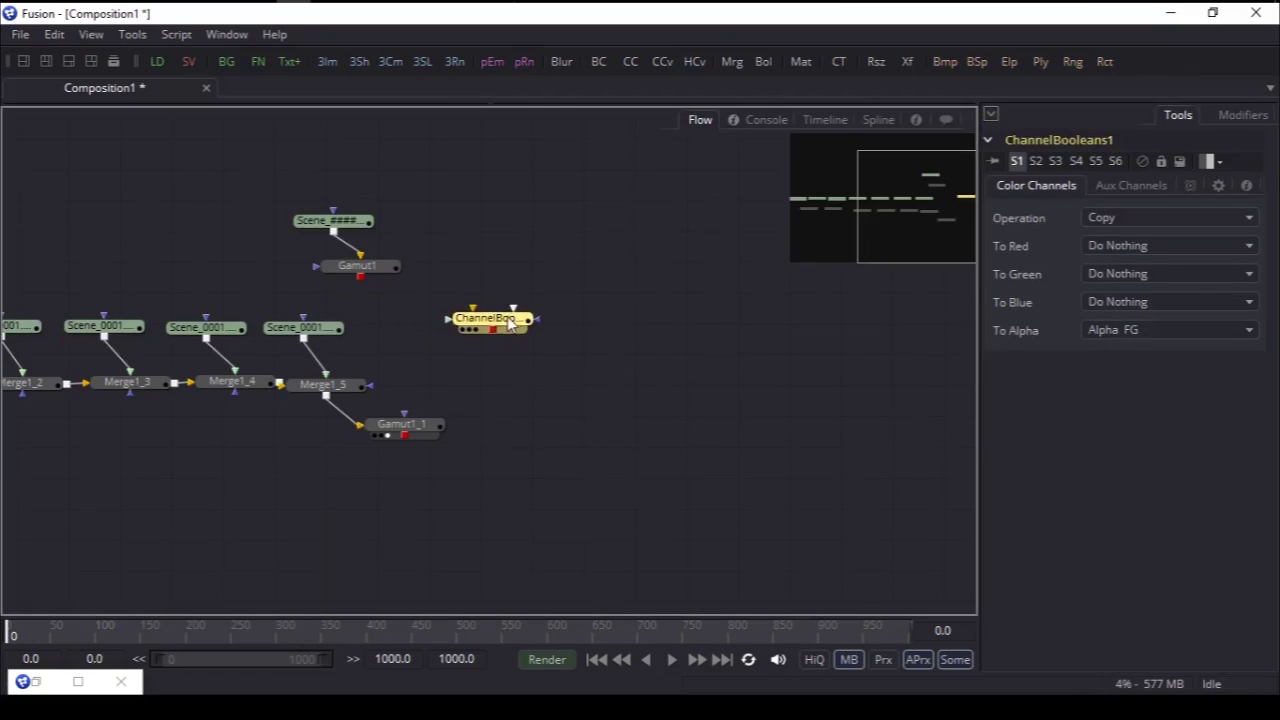
Step: Feed the beauty Gamut into the Channel Booleans foreground and the chain's Gamut into its background
drag(440, 313, 490, 318)
drag(369, 281, 478, 336)
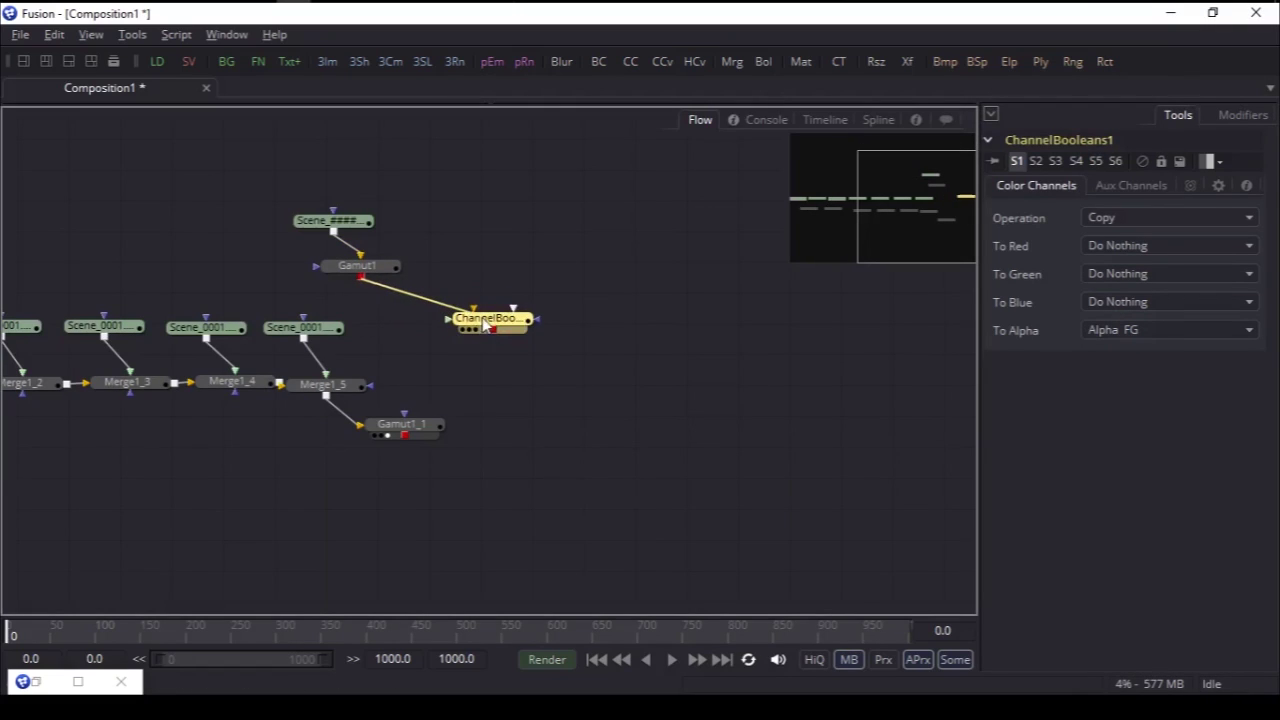
click(553, 348)
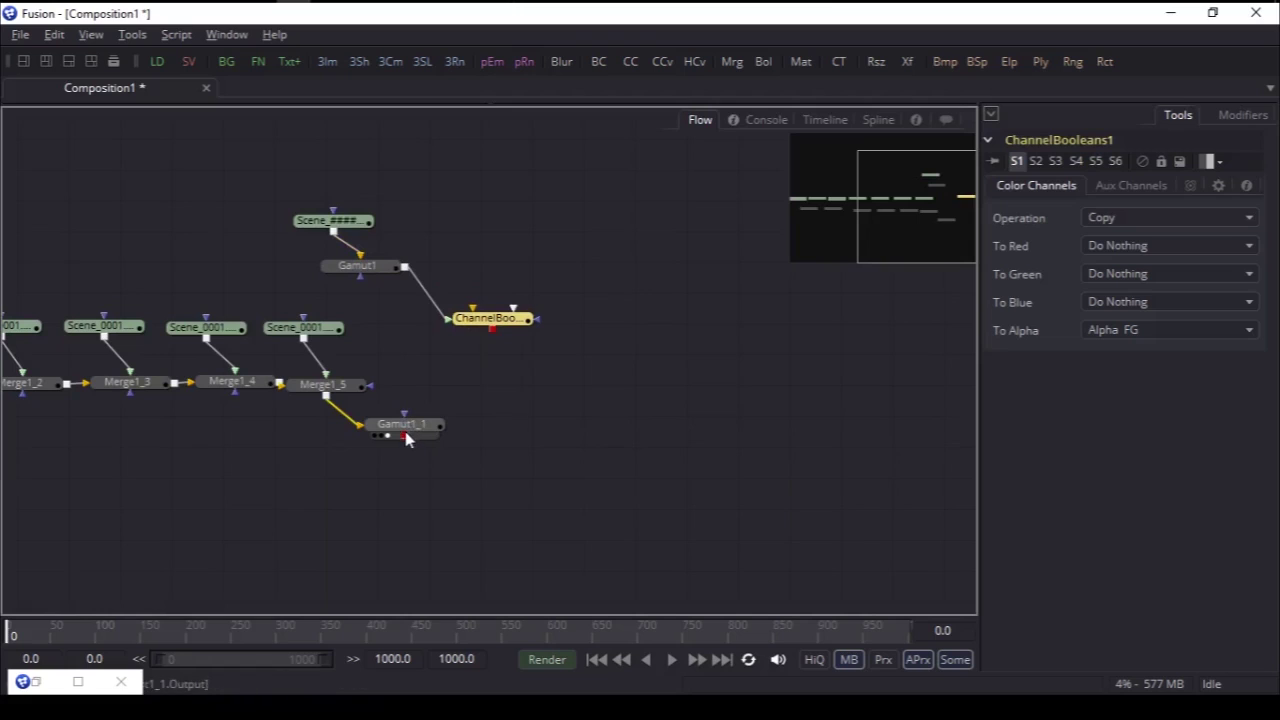
drag(560, 396, 480, 321)
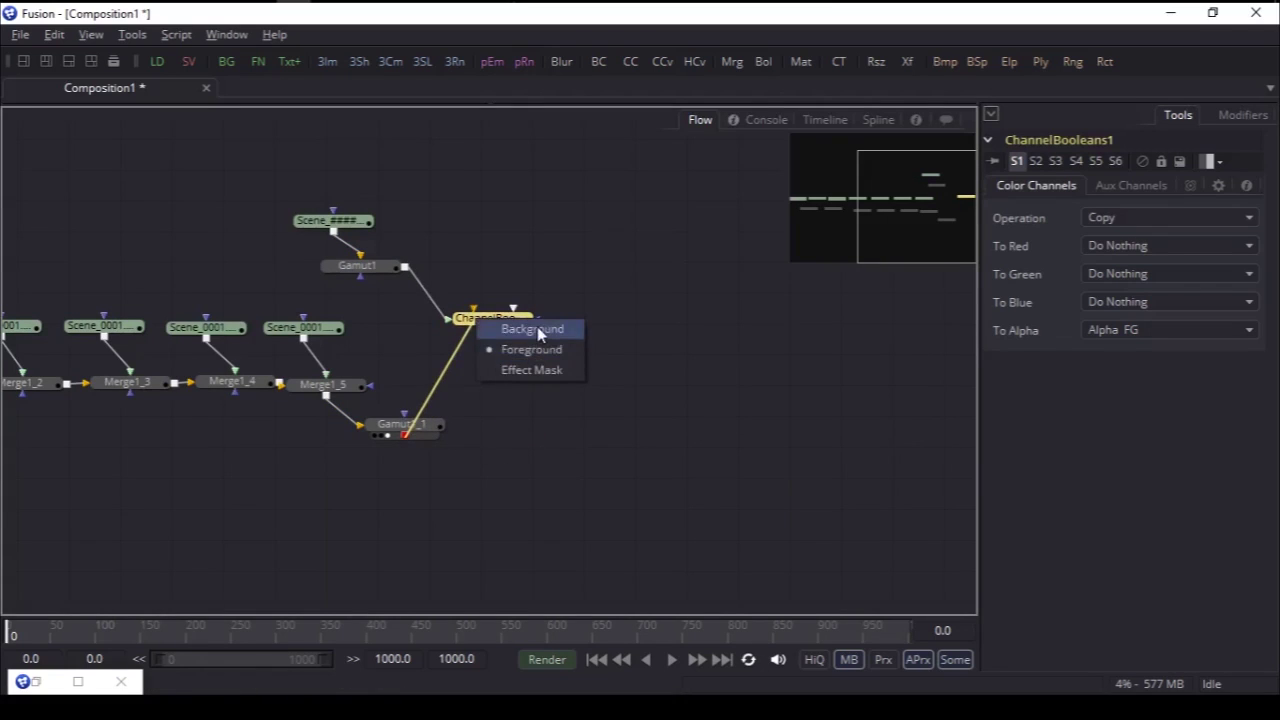
click(537, 328)
Step: Bring back the floating view, show the Channel Booleans result in it, and enlarge the window to fit the whole image
click(78, 682)
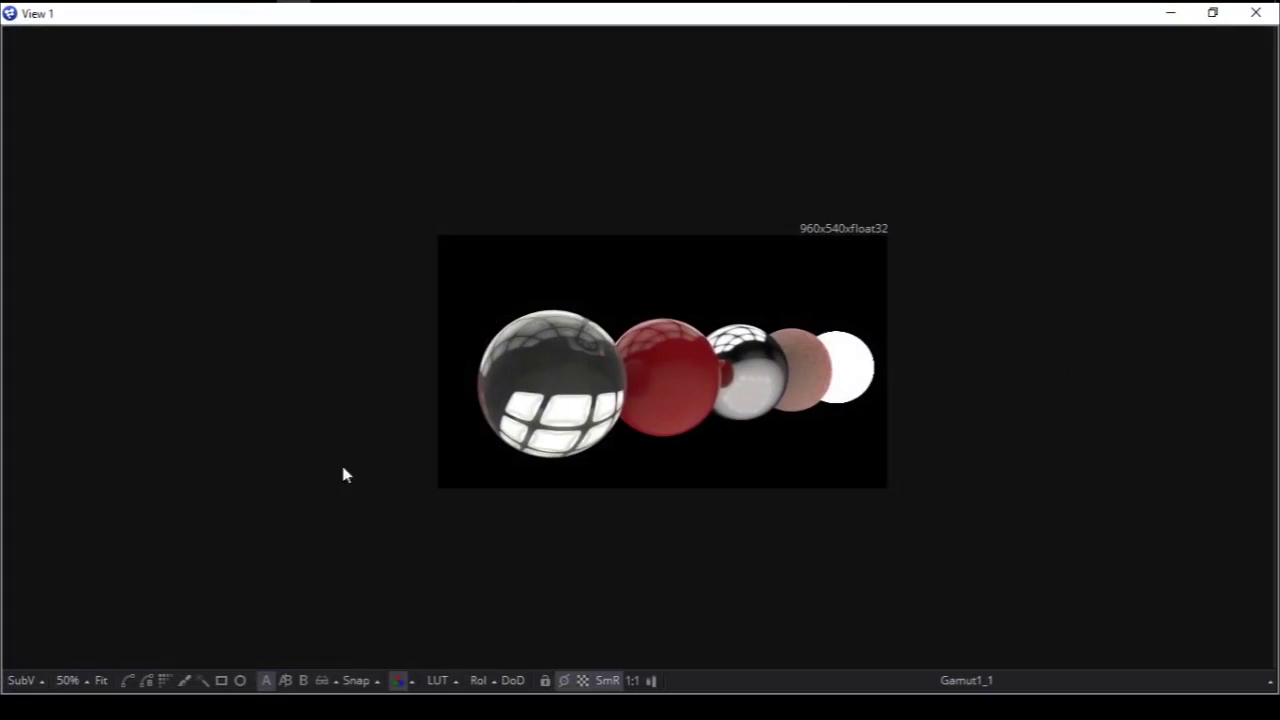
drag(648, 14, 897, 56)
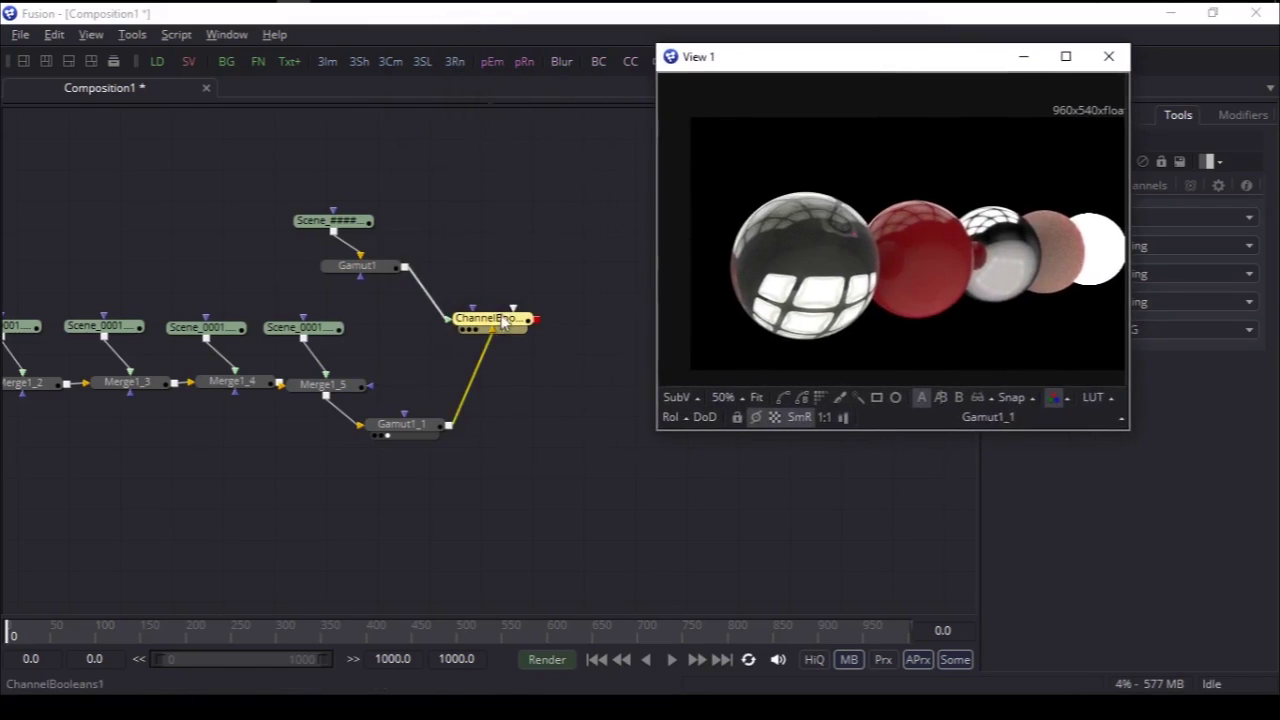
key(1)
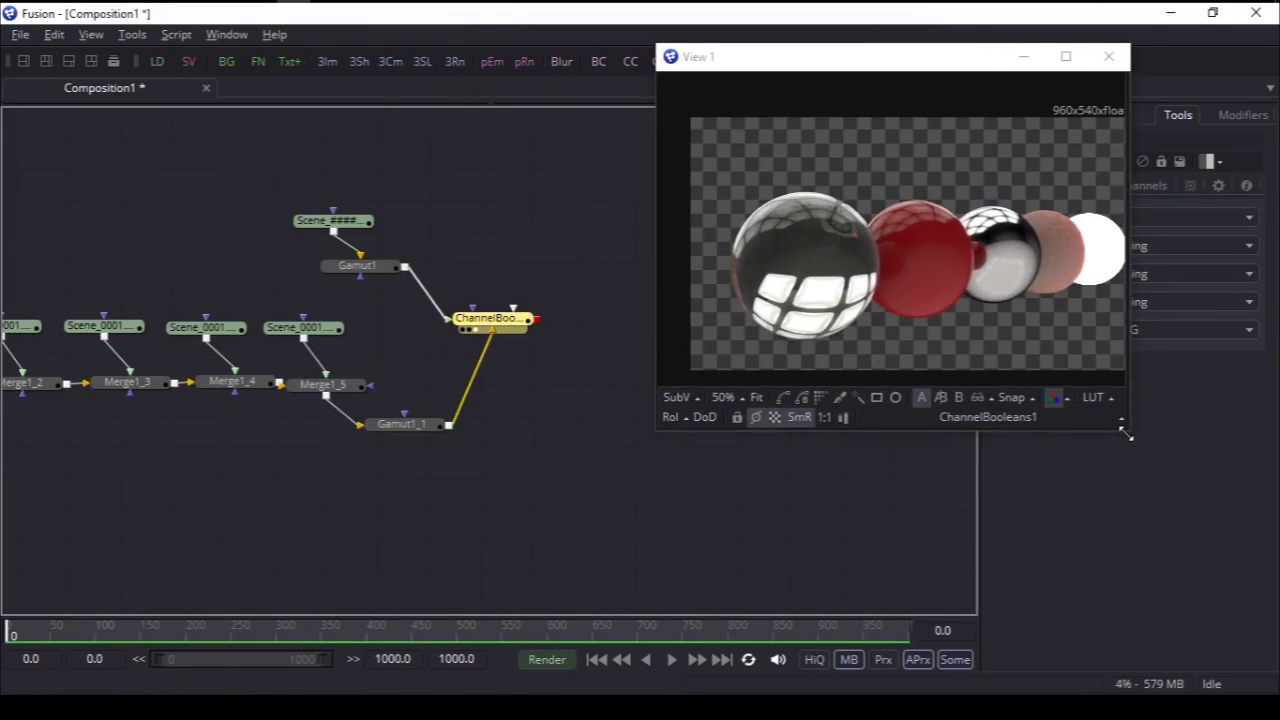
drag(1125, 432, 1234, 549)
drag(1006, 51, 888, 74)
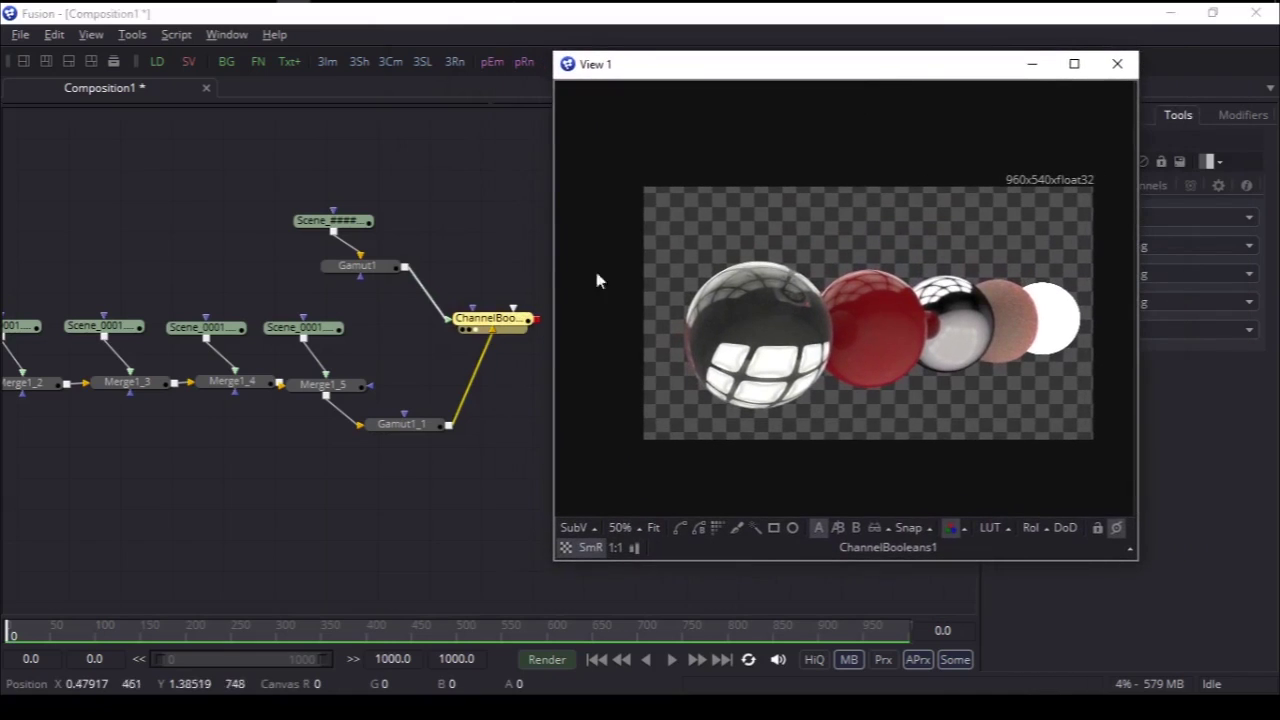
Step: Compare the beauty Gamut with the chain's Gamut in an enlarged A/B split view, tilting the split line across the spheres
click(836, 527)
drag(368, 266, 646, 320)
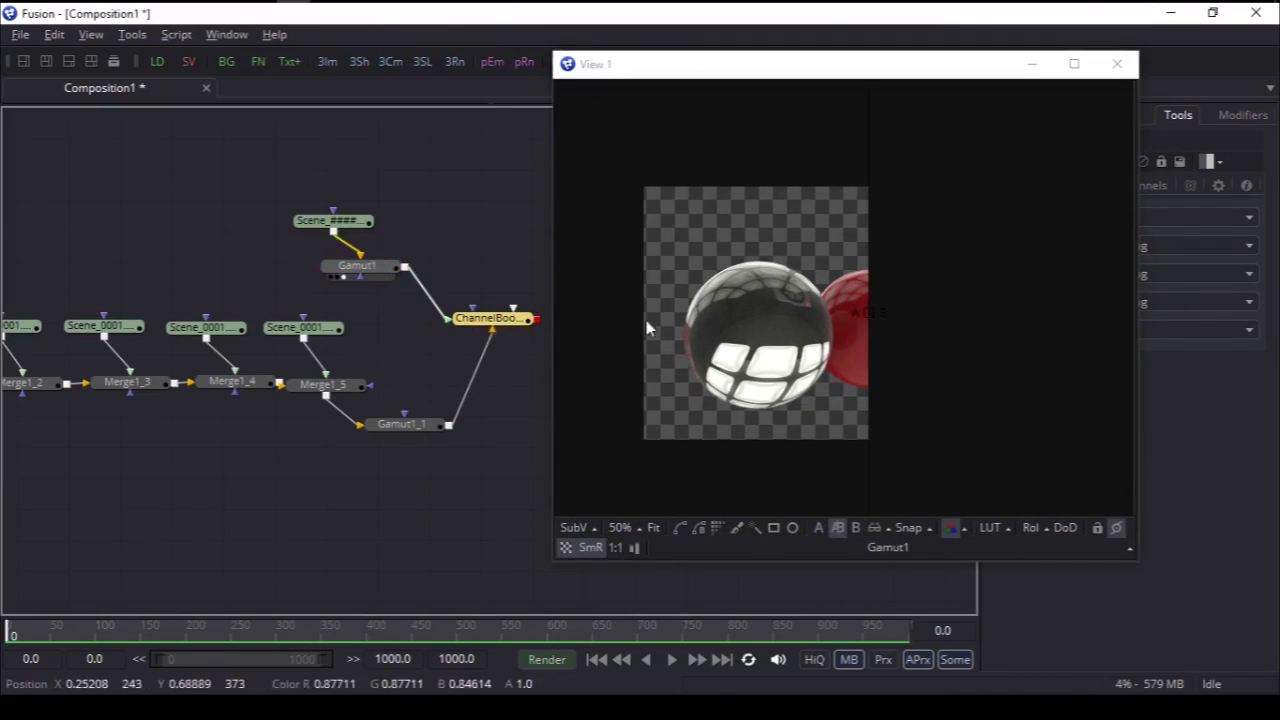
click(401, 432)
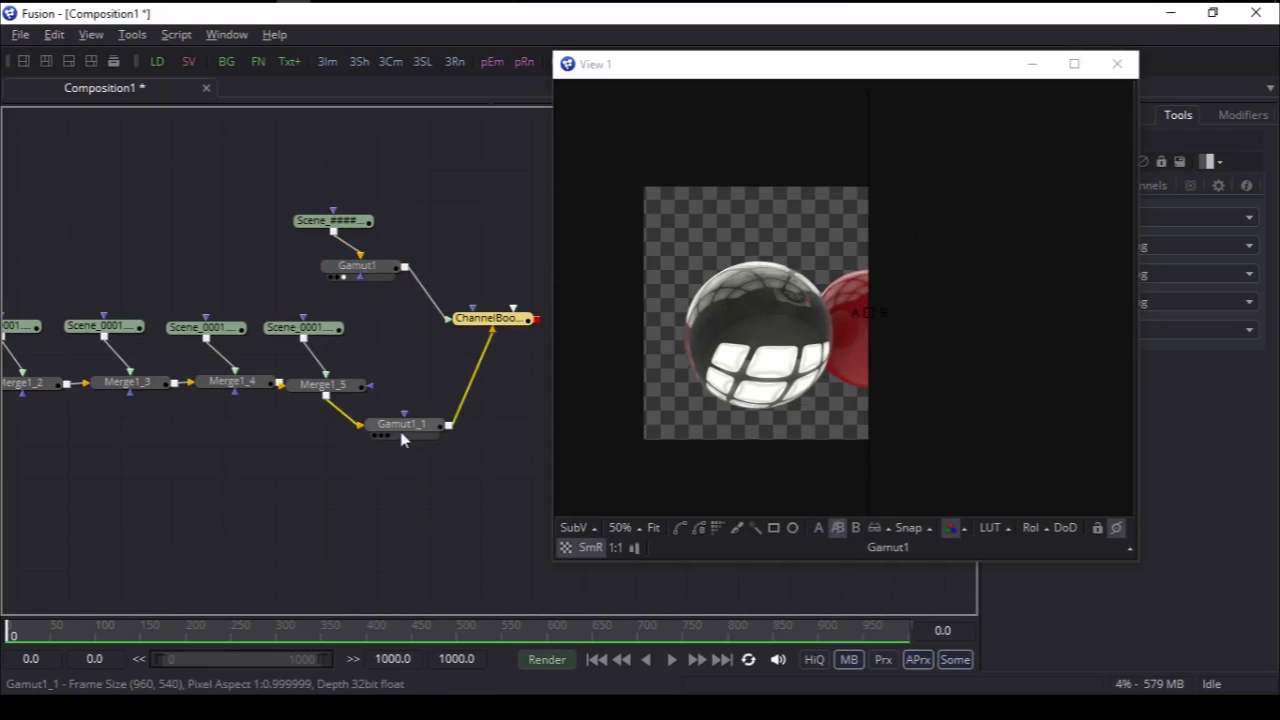
key(1)
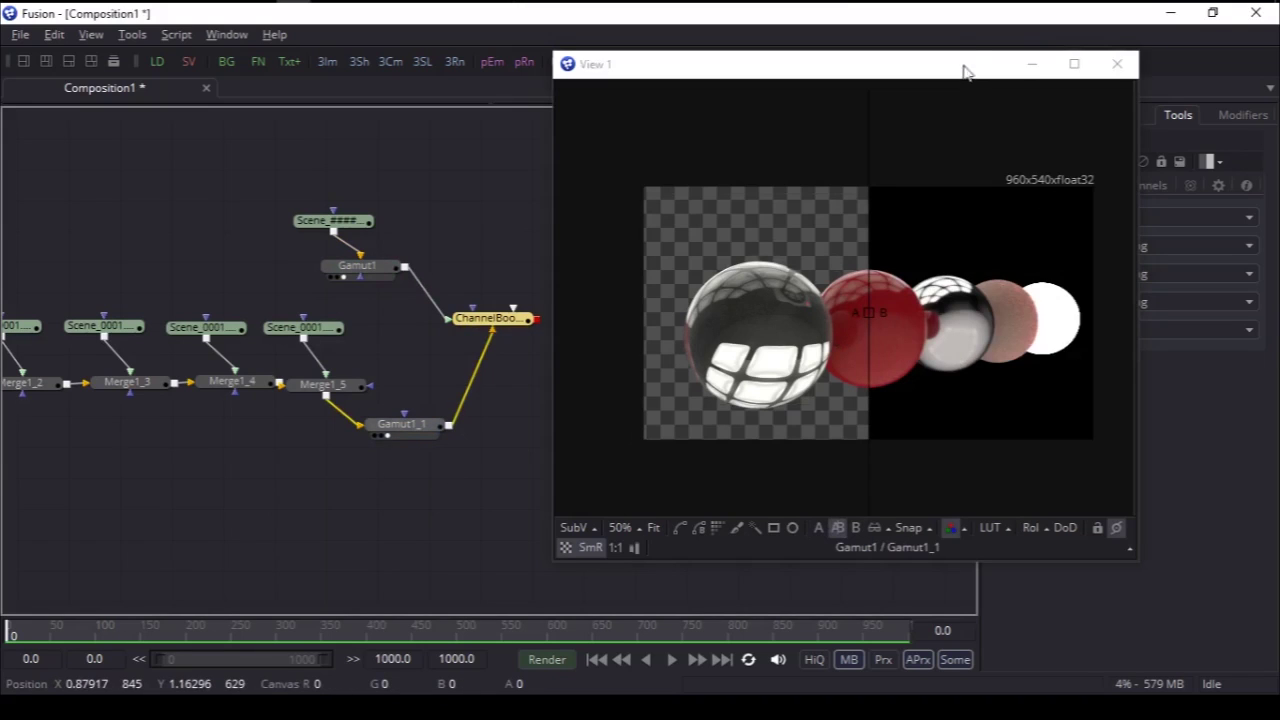
click(1073, 64)
ctrl+scroll(780, 420, up, 2)
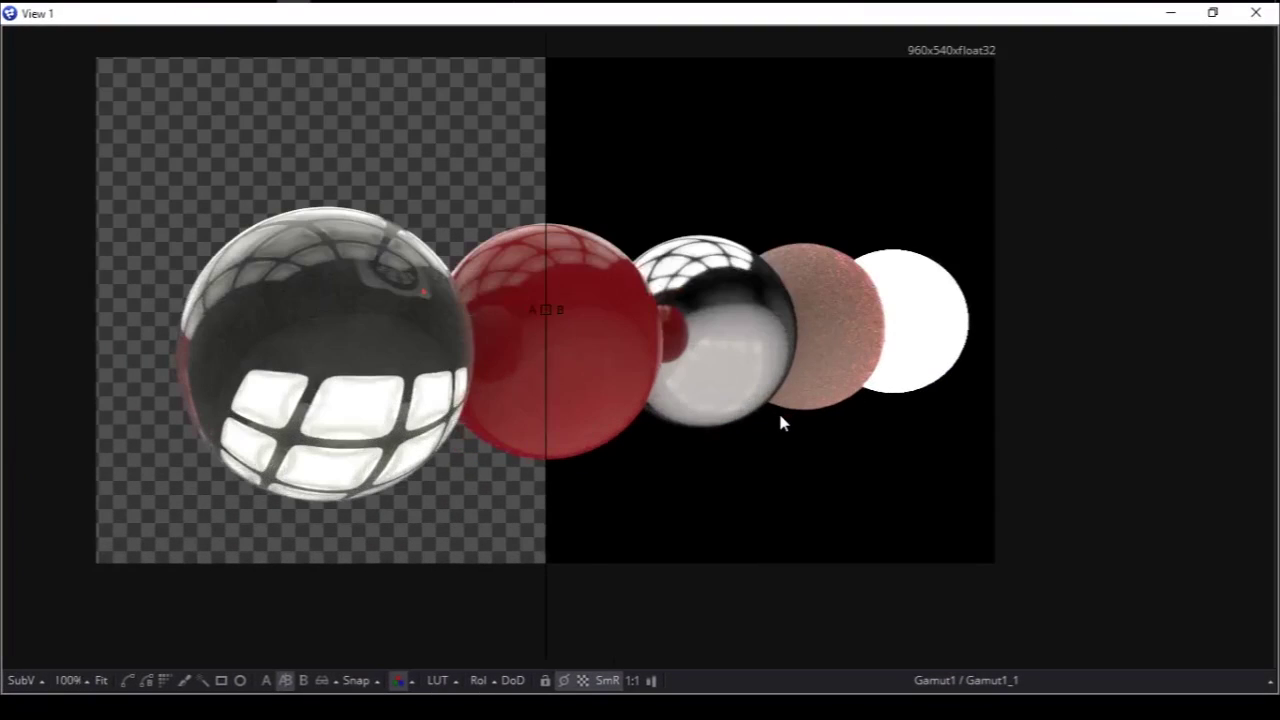
ctrl+scroll(738, 402, up, 1)
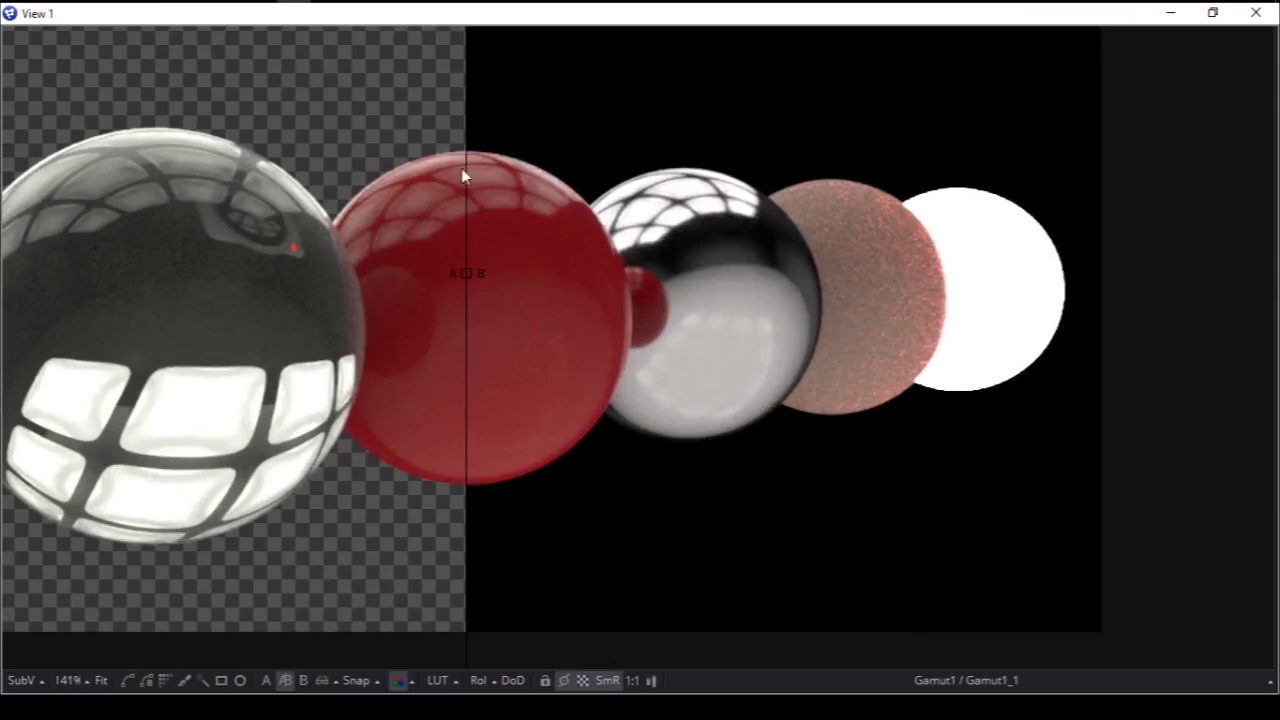
drag(461, 157, 682, 320)
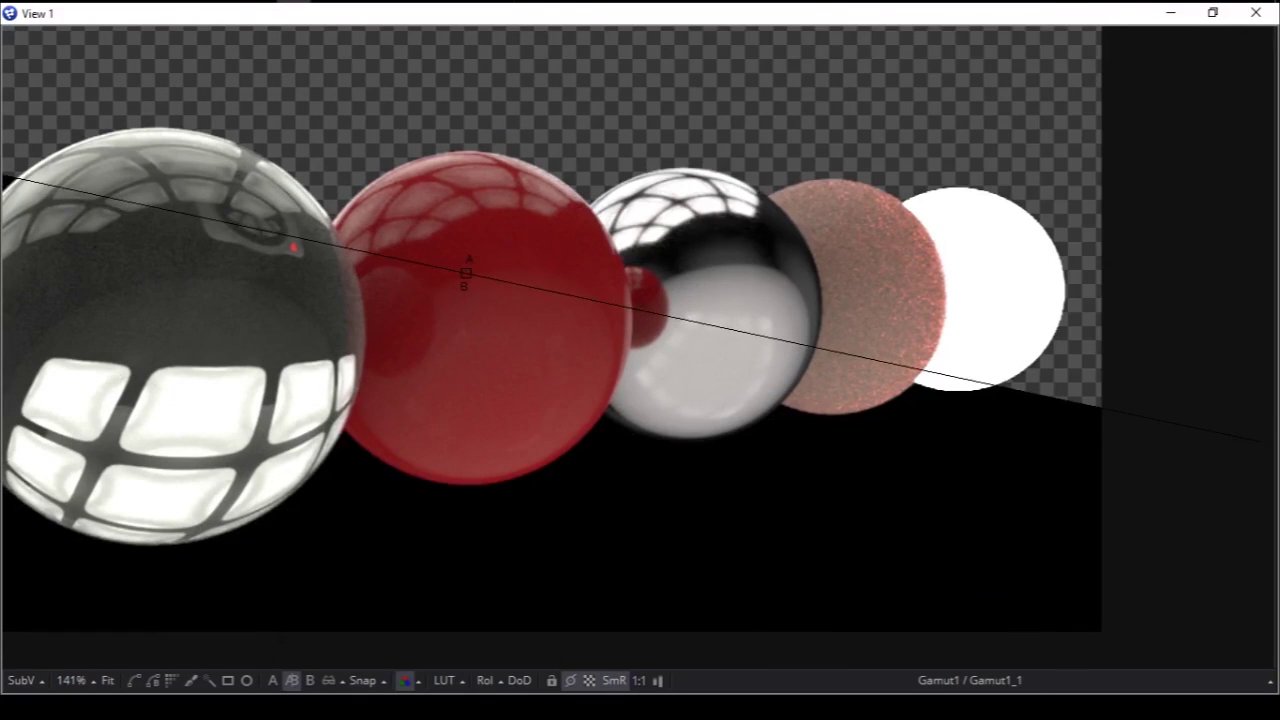
Step: Return the floating view to a smaller window showing only buffer A and display the Channel Booleans result again
drag(1035, 20, 928, 53)
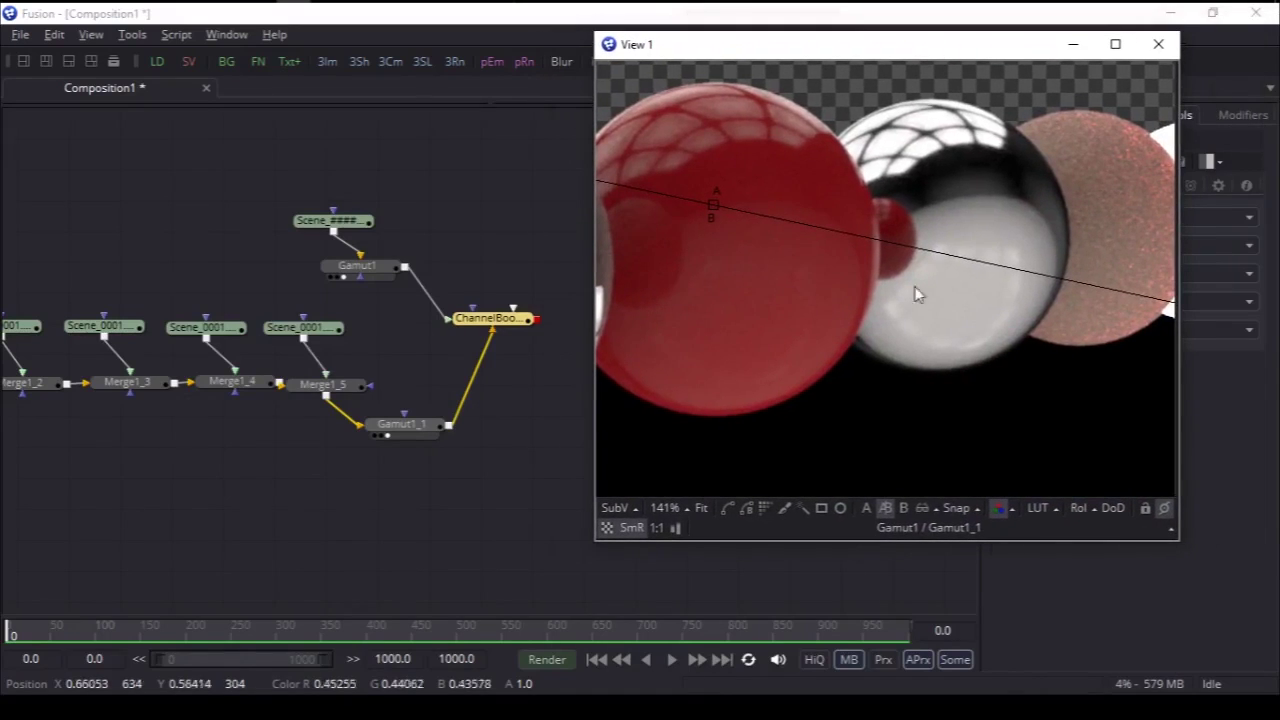
ctrl+scroll(946, 339, down, 2)
ctrl+scroll(946, 340, down, 1)
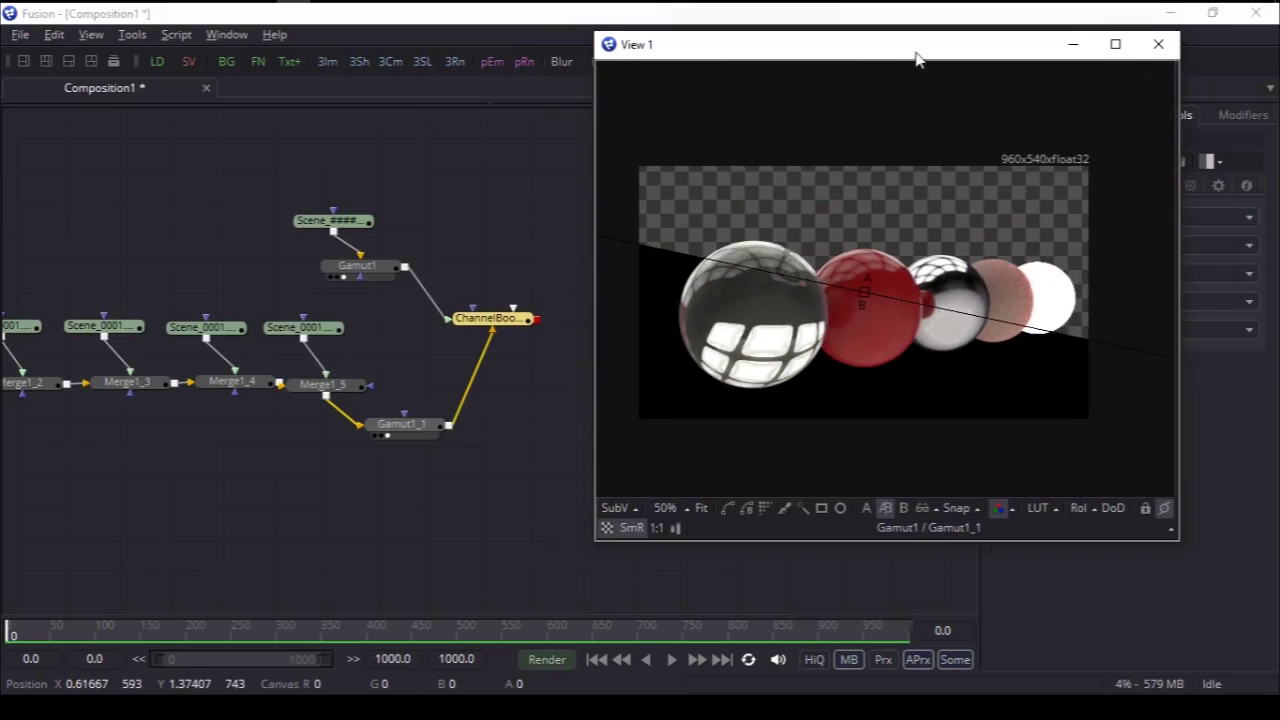
drag(650, 44, 683, 34)
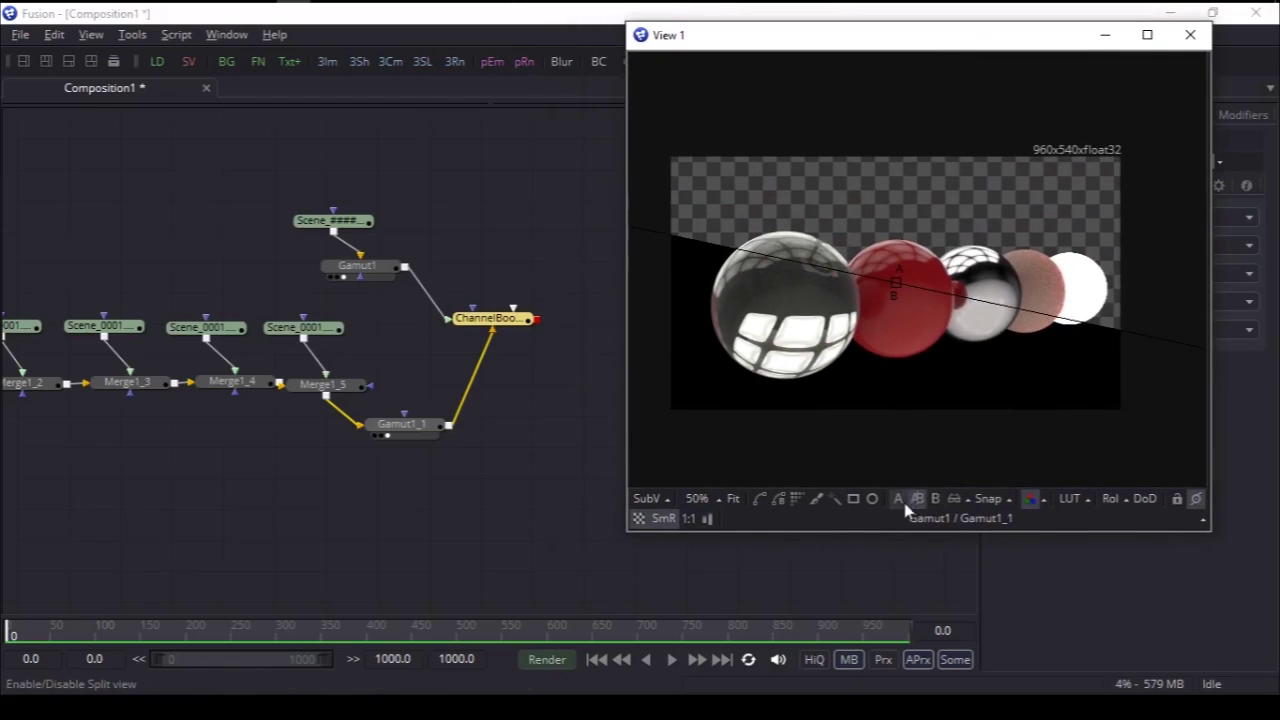
click(897, 499)
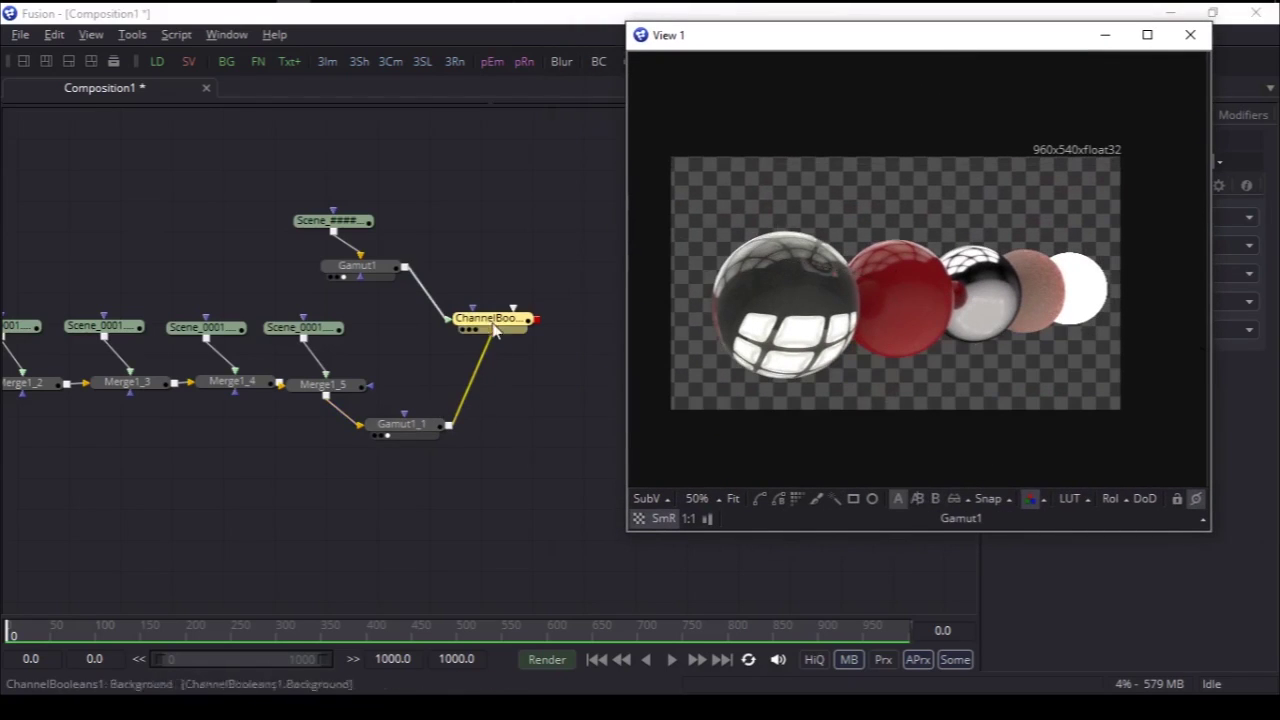
key(1)
ctrl+scroll(506, 465, down, 5)
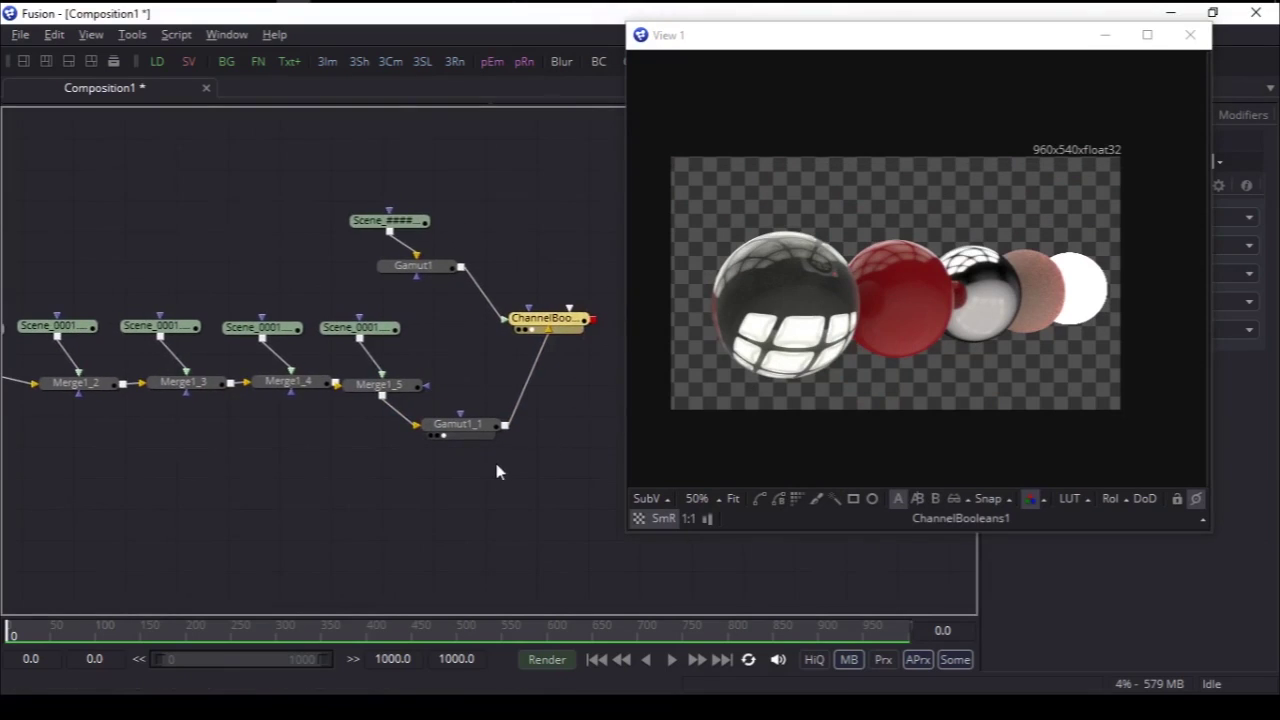
ctrl+scroll(452, 480, up, 5)
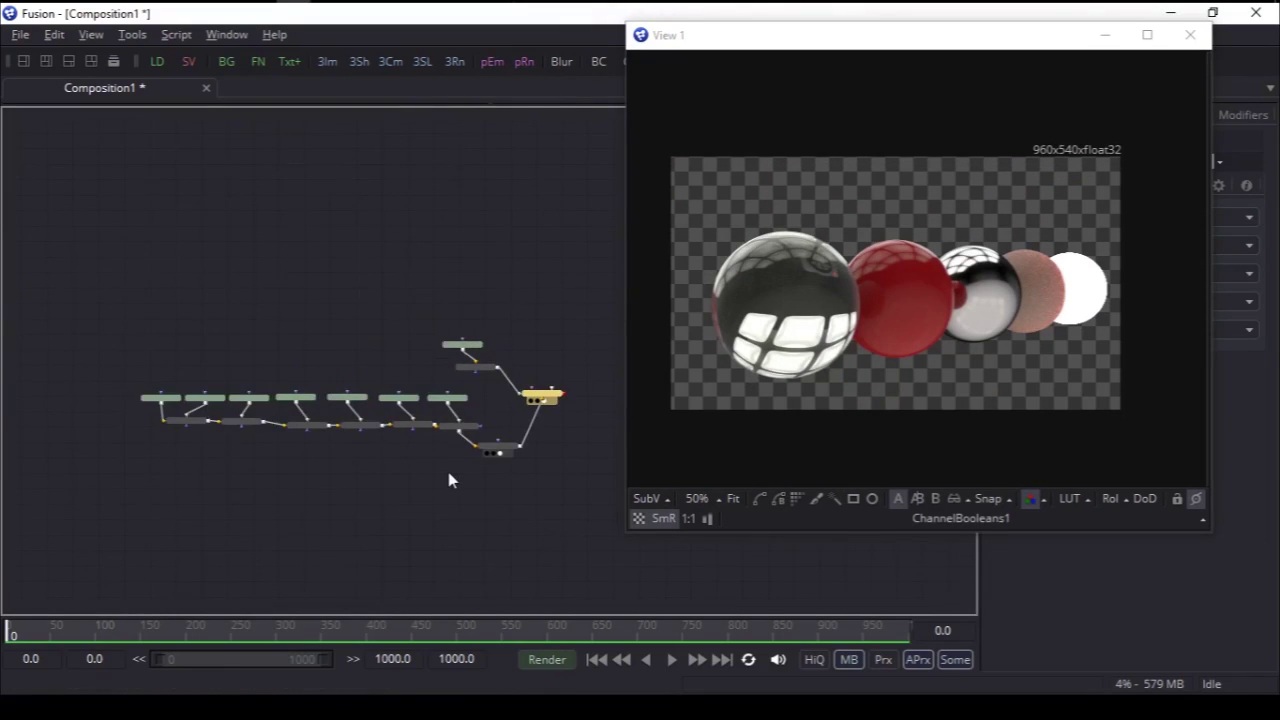
middle_drag(448, 480, 531, 466)
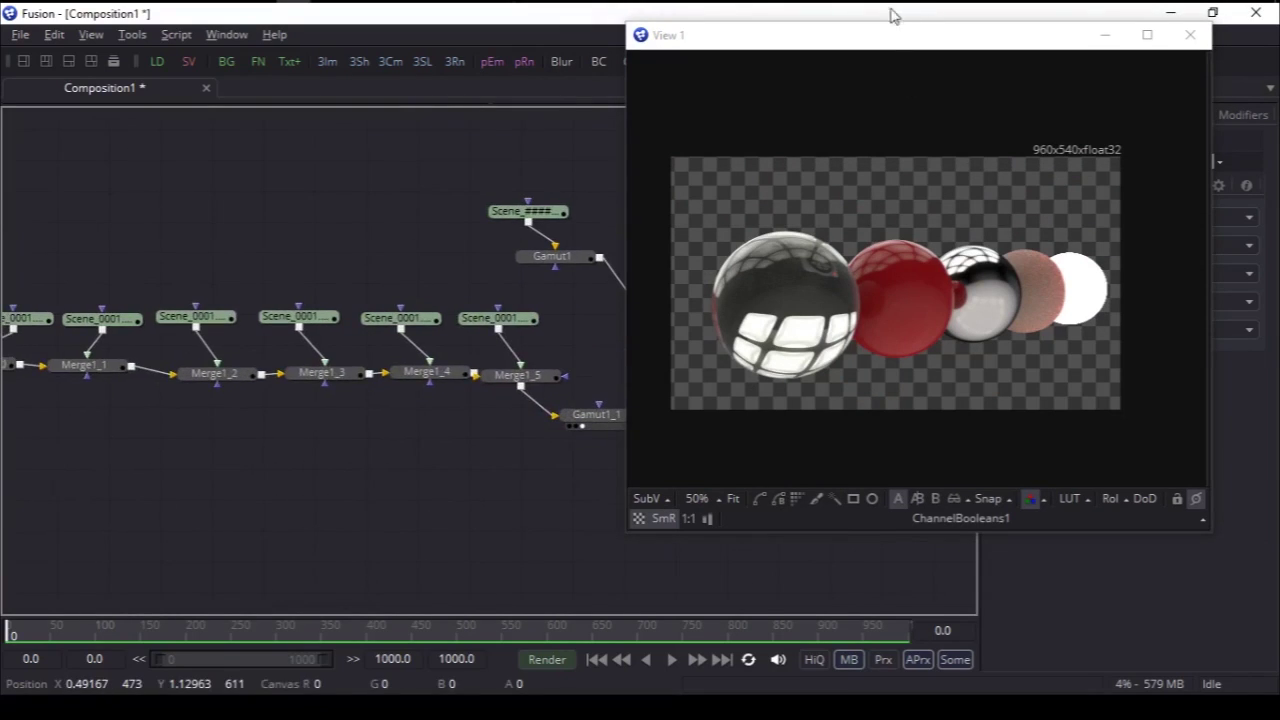
drag(881, 46, 1016, 57)
middle_drag(489, 460, 544, 467)
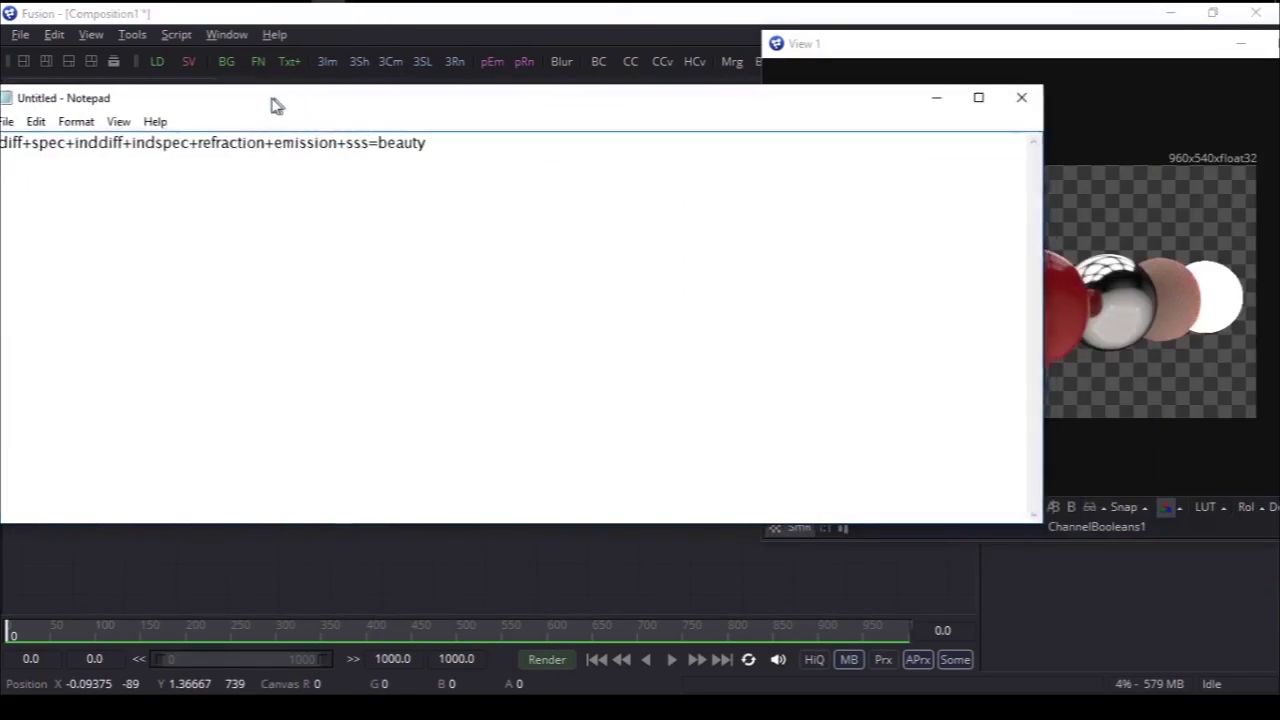
Step: Switch to Notepad and review the pass formula diff+spec+inddiff+indspec+refraction+emission+sss=beauty term by term
drag(271, 106, 522, 106)
click(290, 147)
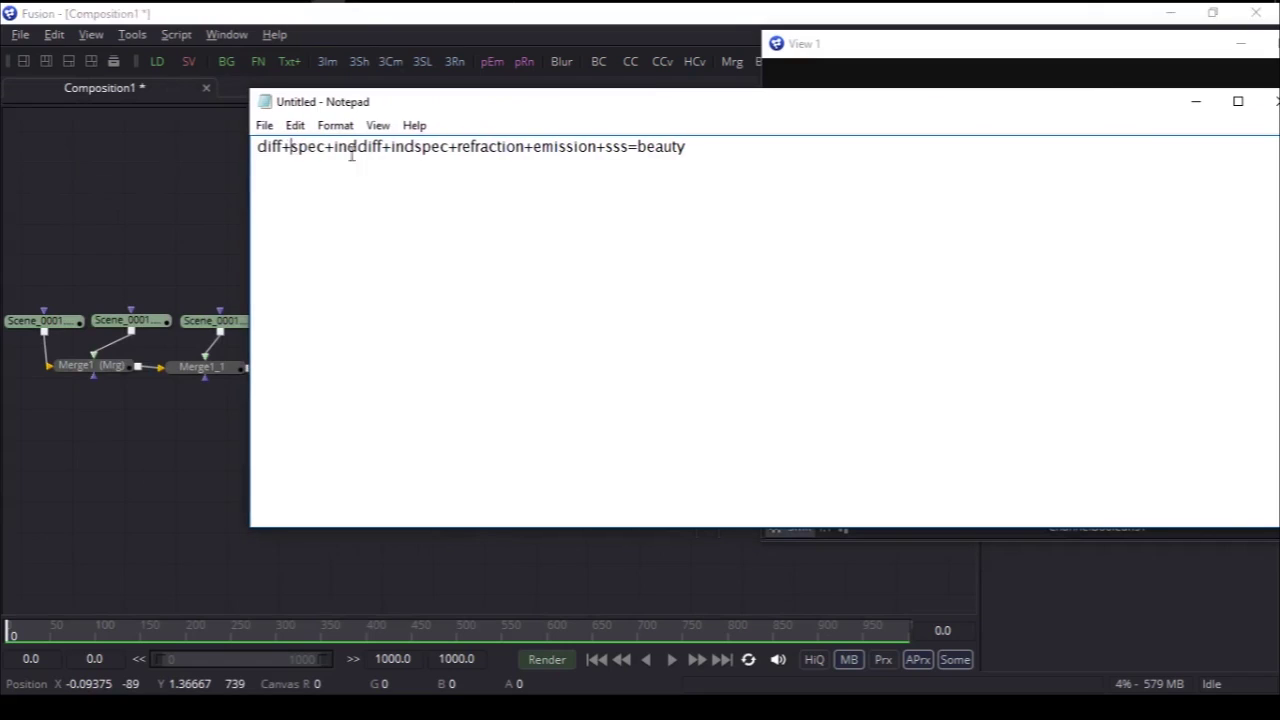
drag(259, 147, 909, 169)
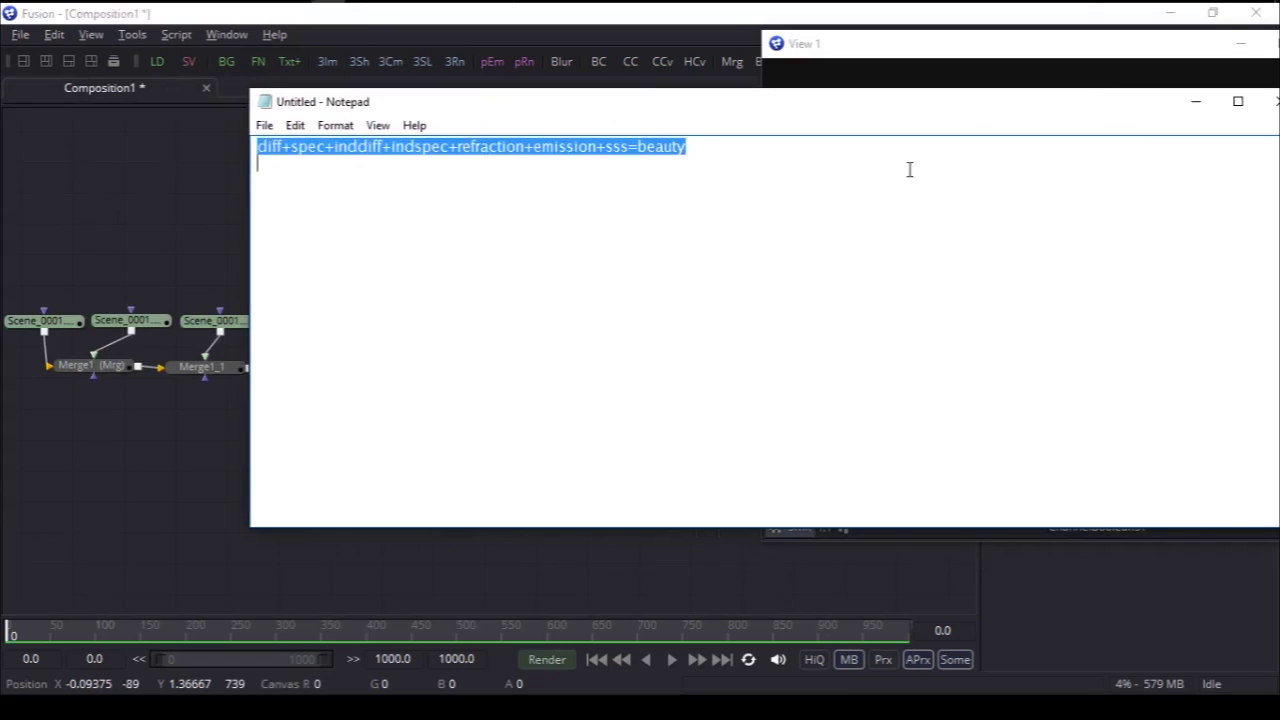
click(705, 148)
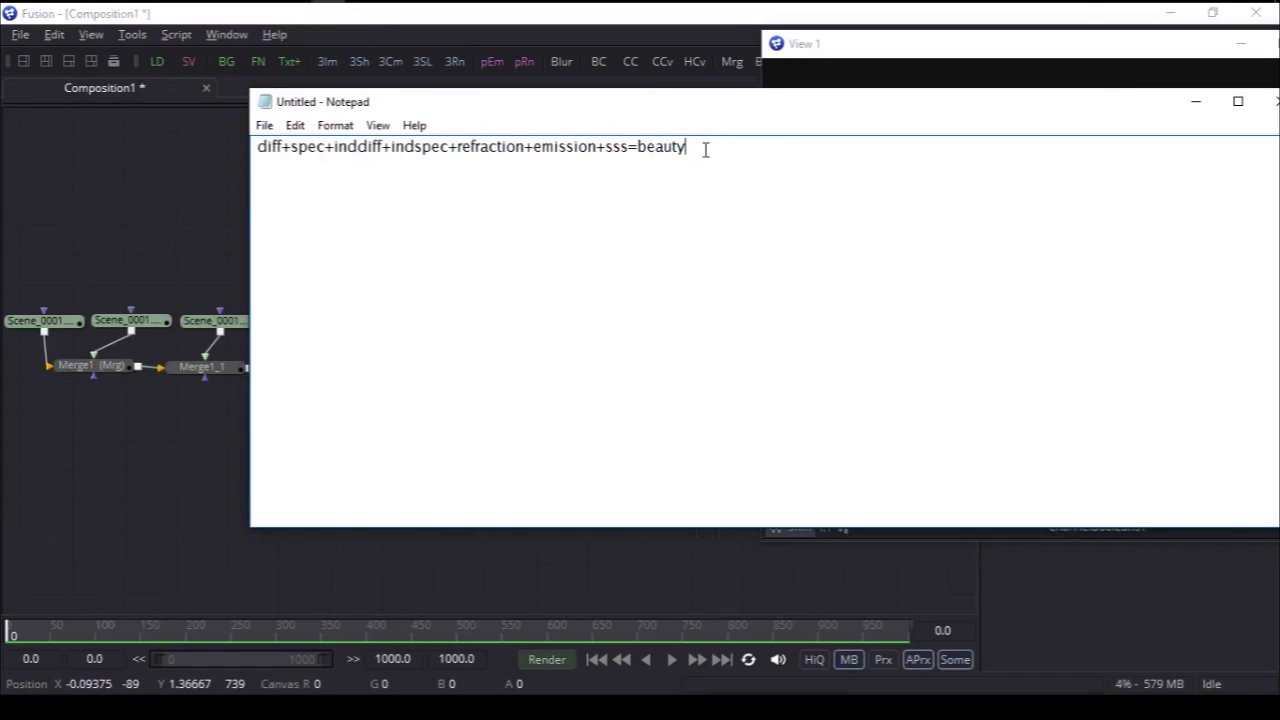
drag(990, 110, 882, 122)
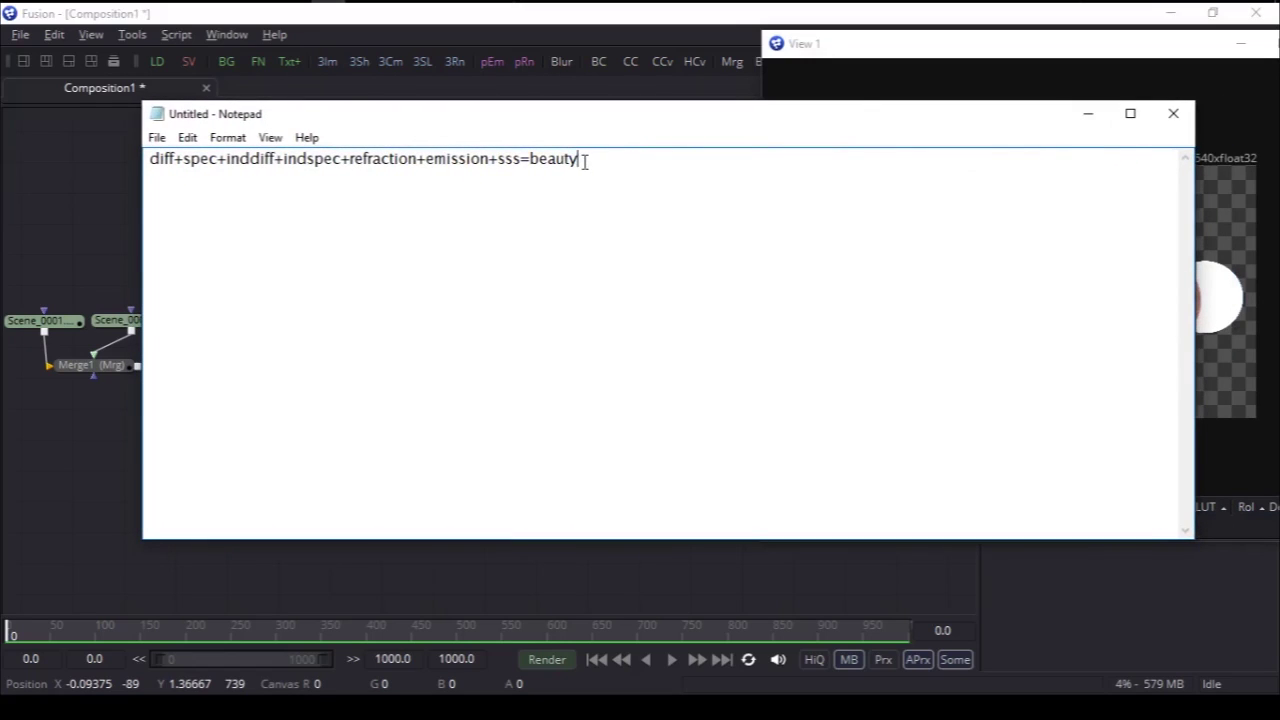
drag(585, 162, 314, 160)
click(226, 160)
drag(170, 160, 286, 174)
click(269, 180)
click(640, 165)
click(324, 163)
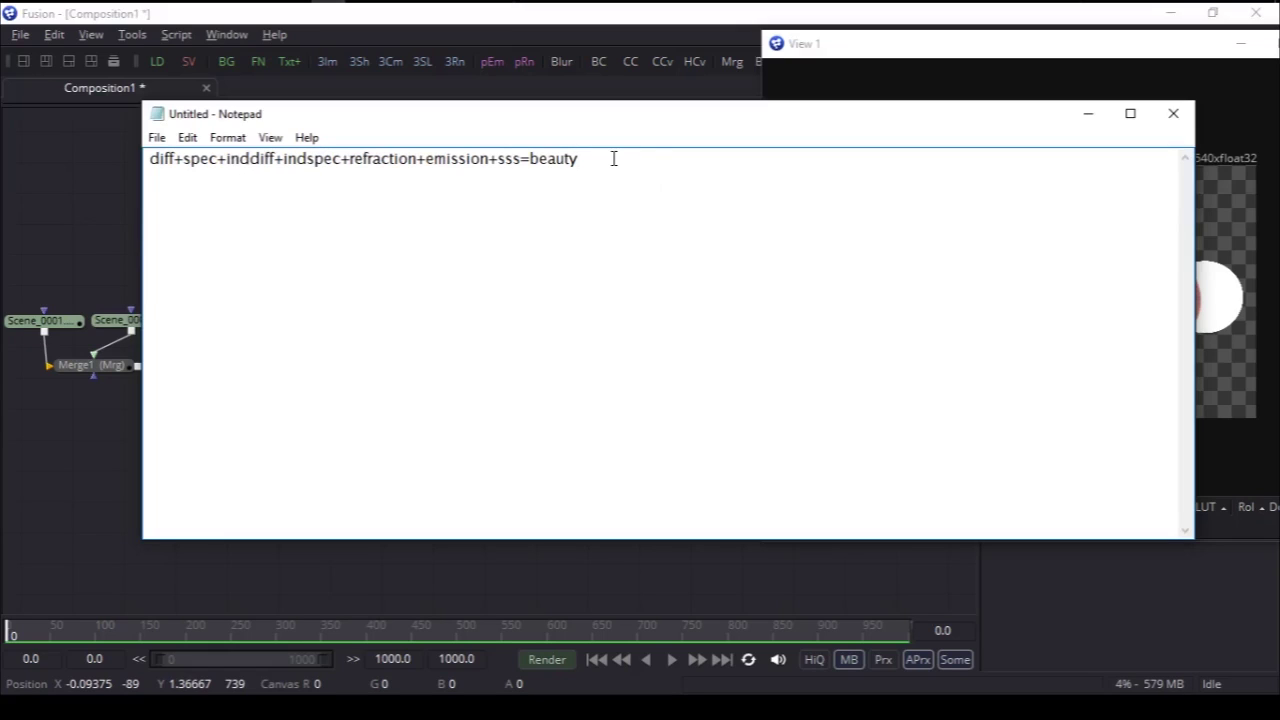